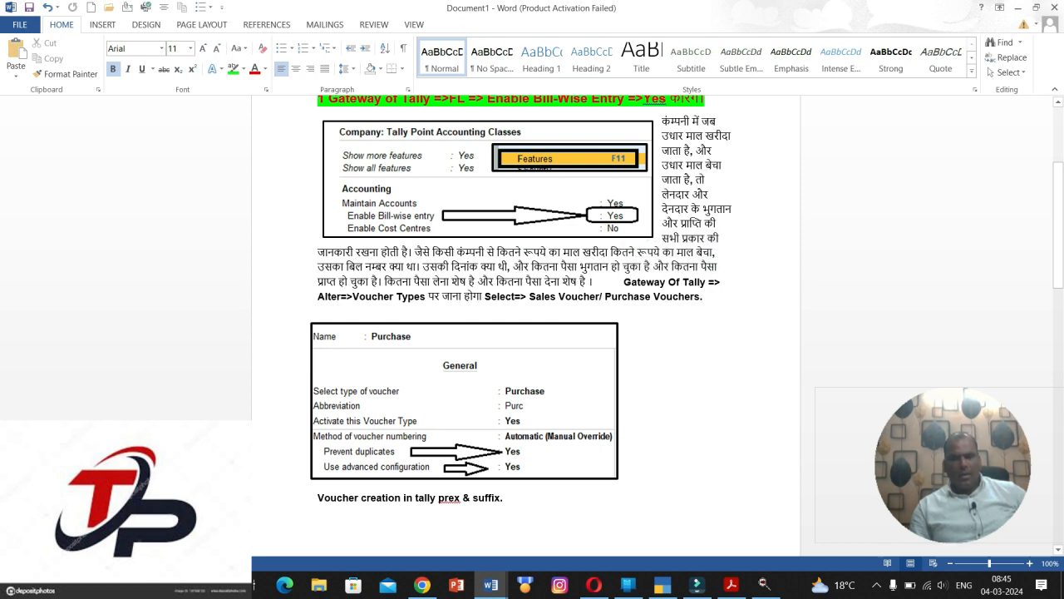
# Review the bill-wise entry notes, covering voucher numbering, the creditor and debtor ledgers, the sample vouchers and the outstanding report paths.
pyautogui.scroll(-1, 523, 325)
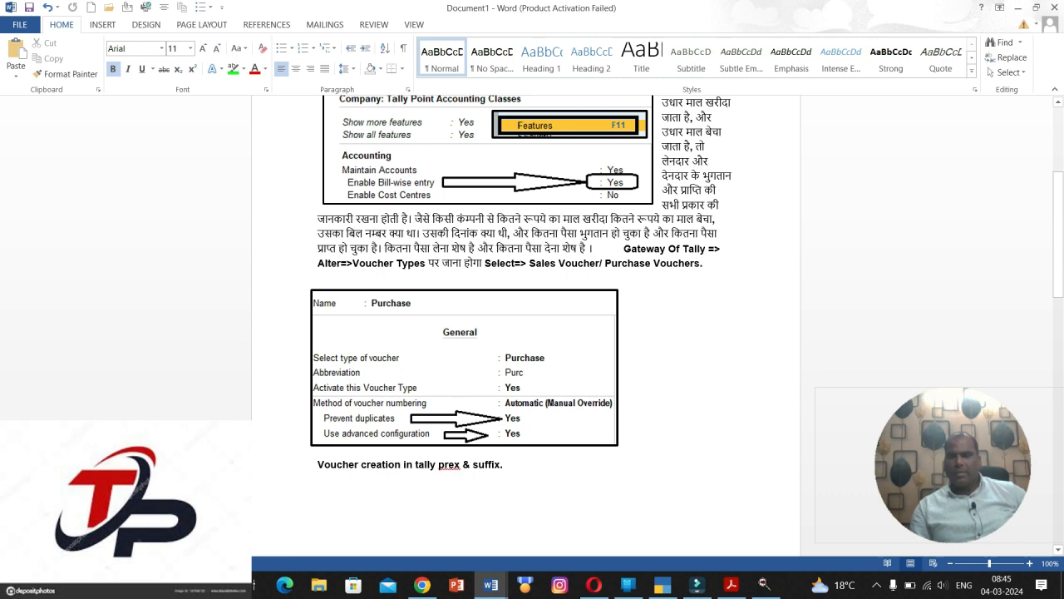
pyautogui.scroll(-2, 525, 283)
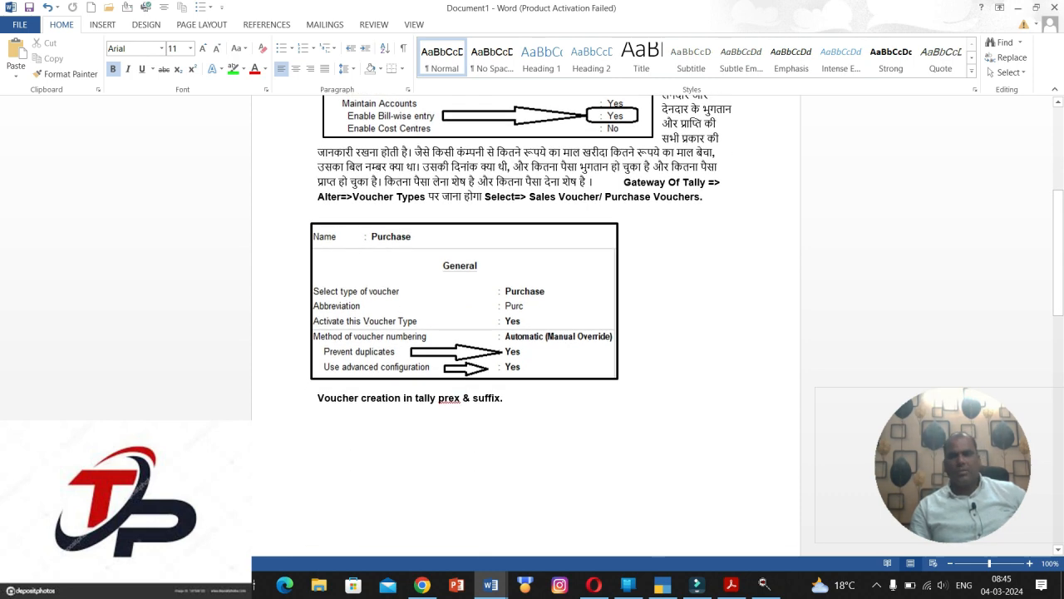
pyautogui.scroll(-2, 525, 283)
pyautogui.scroll(-5, 526, 283)
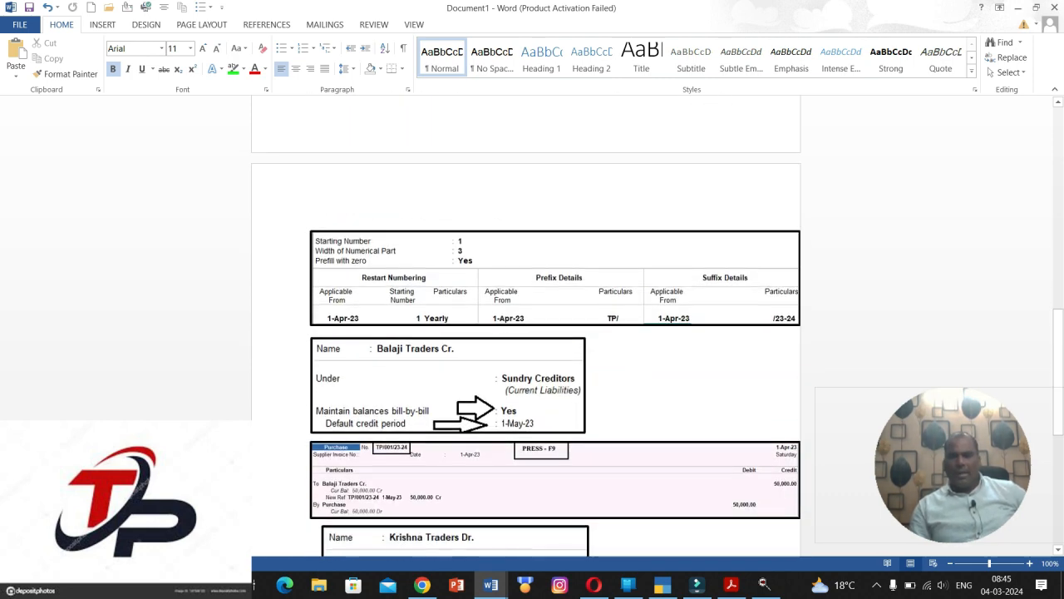
pyautogui.scroll(4, 526, 333)
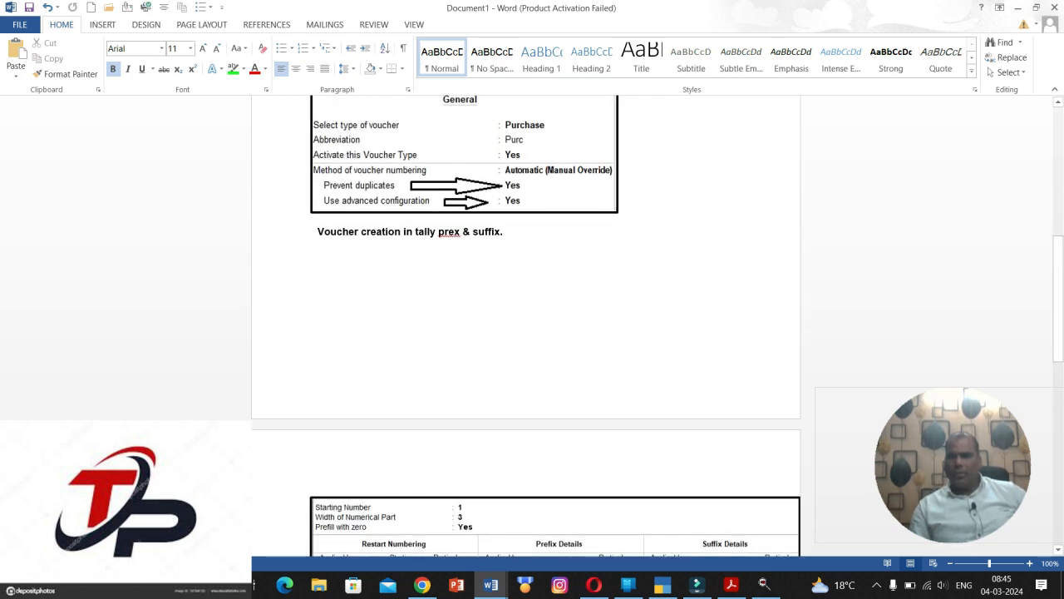
pyautogui.scroll(-3, 526, 333)
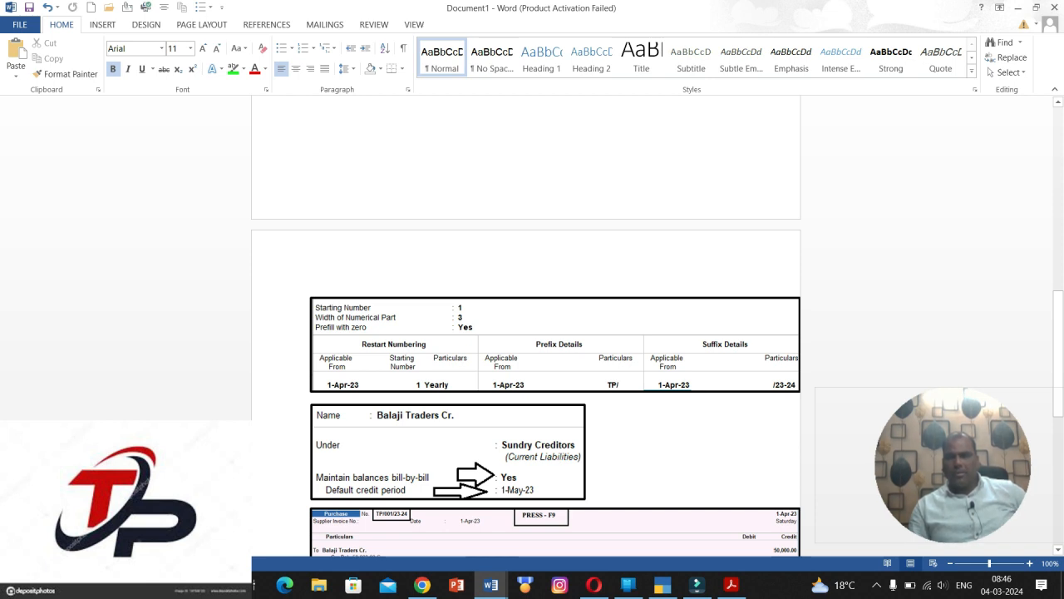
pyautogui.scroll(-2, 526, 333)
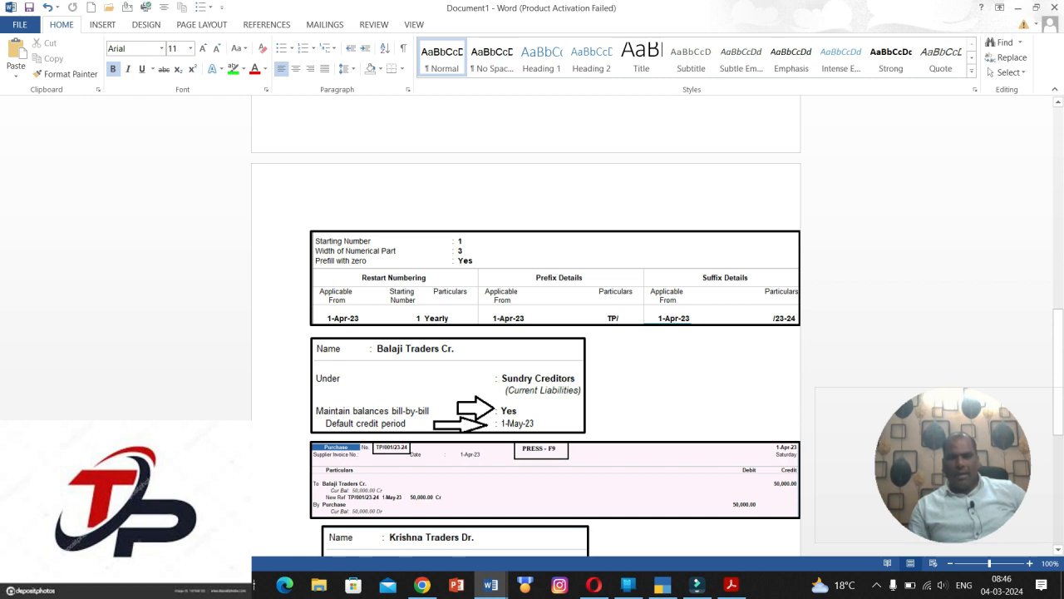
pyautogui.scroll(-1, 526, 333)
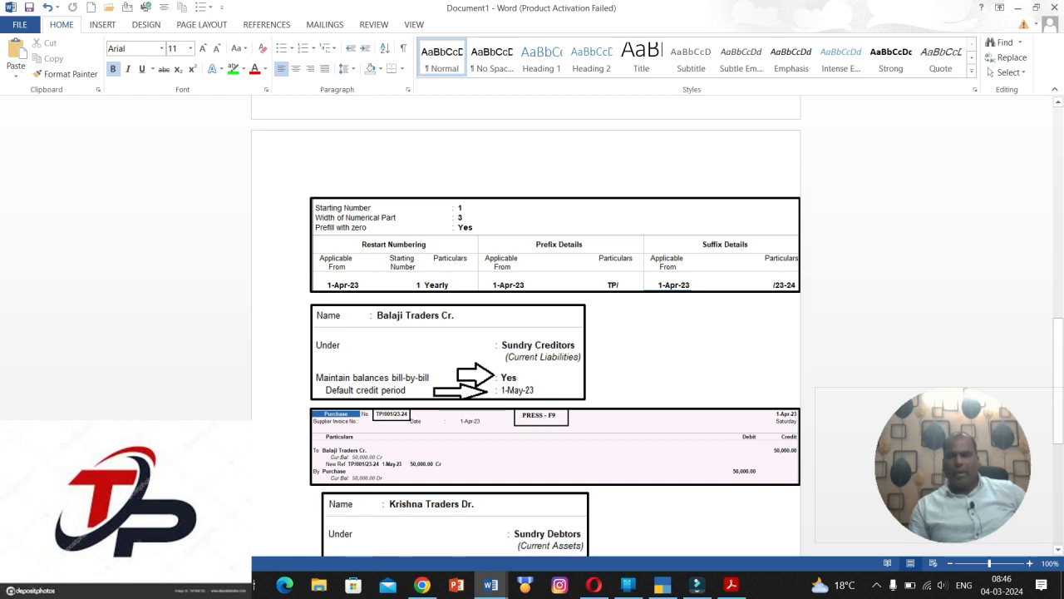
pyautogui.scroll(-2, 526, 333)
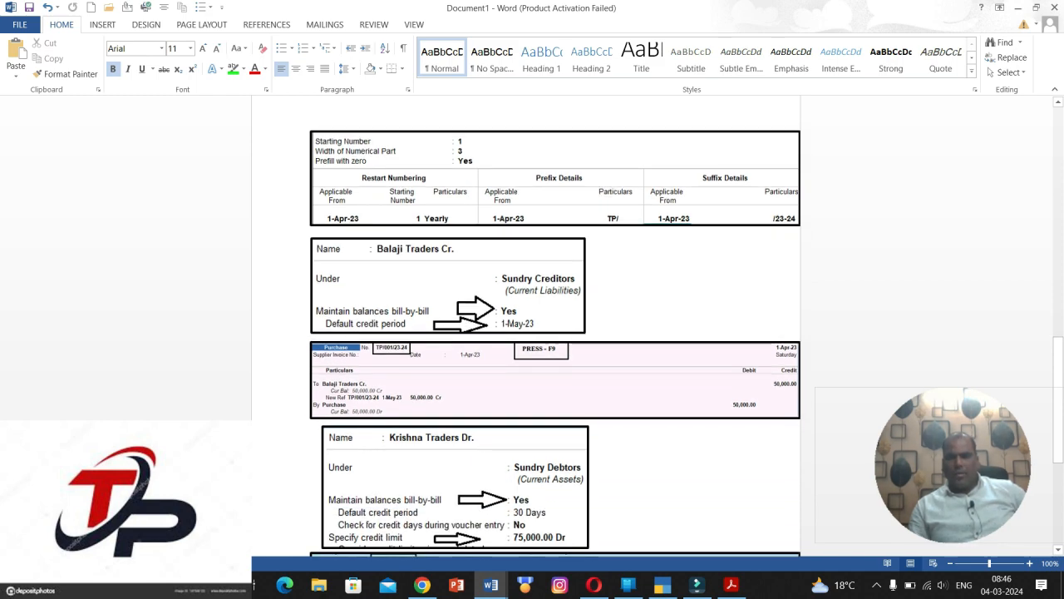
pyautogui.scroll(-2, 555, 332)
pyautogui.scroll(-2, 555, 332)
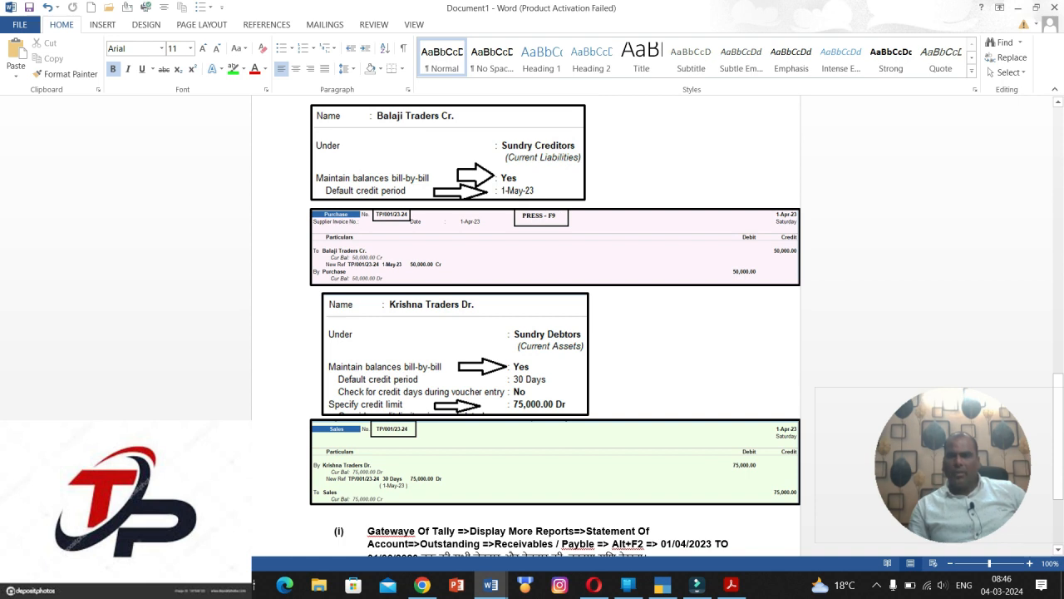
pyautogui.scroll(-5, 555, 332)
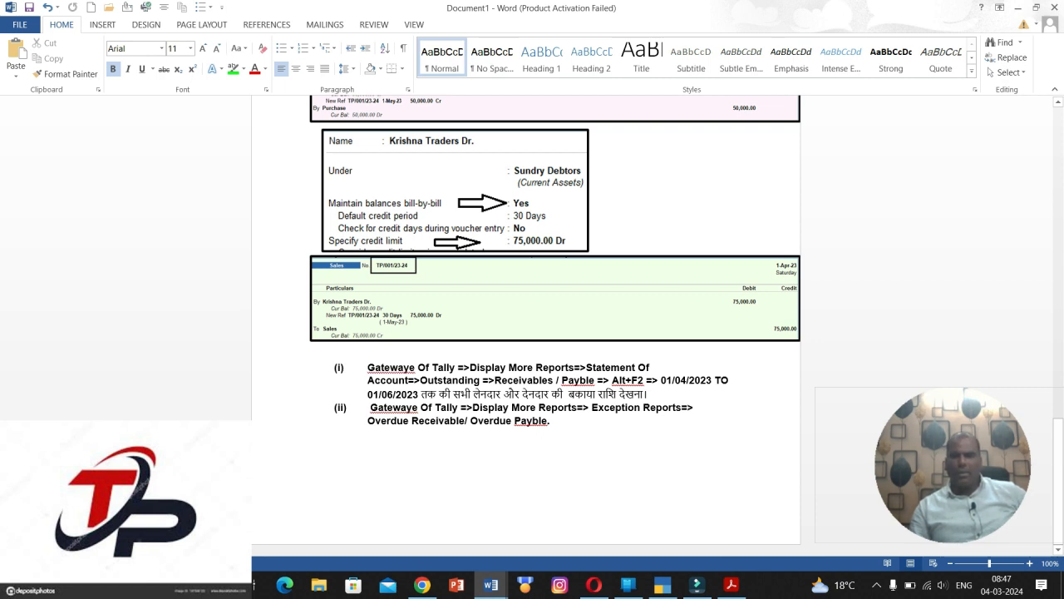
pyautogui.moveTo(368, 368); pyautogui.dragTo(650, 394)
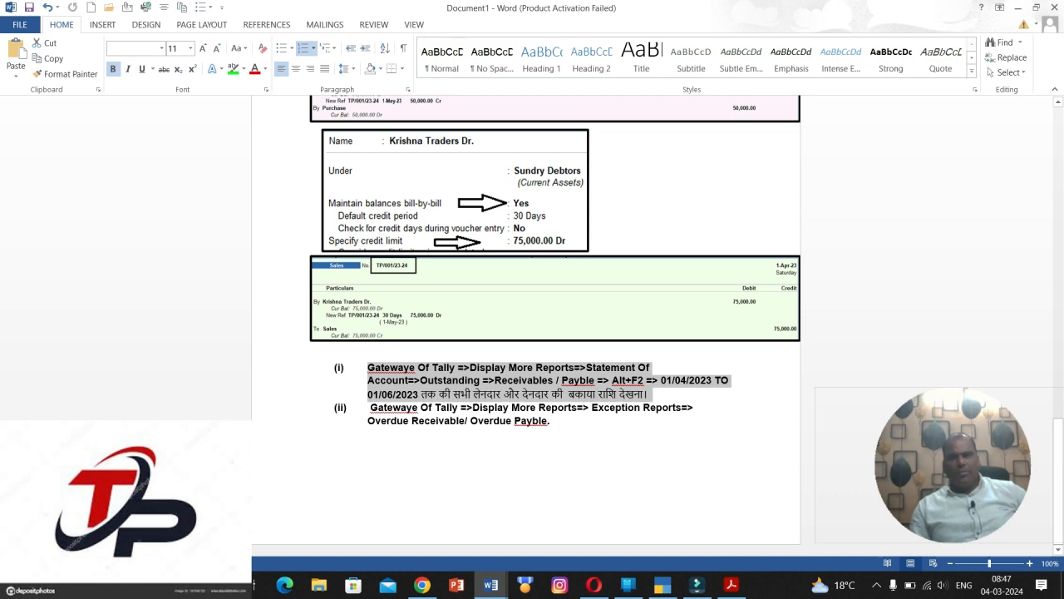
pyautogui.click(318, 348)
pyautogui.scroll(3, 525, 326)
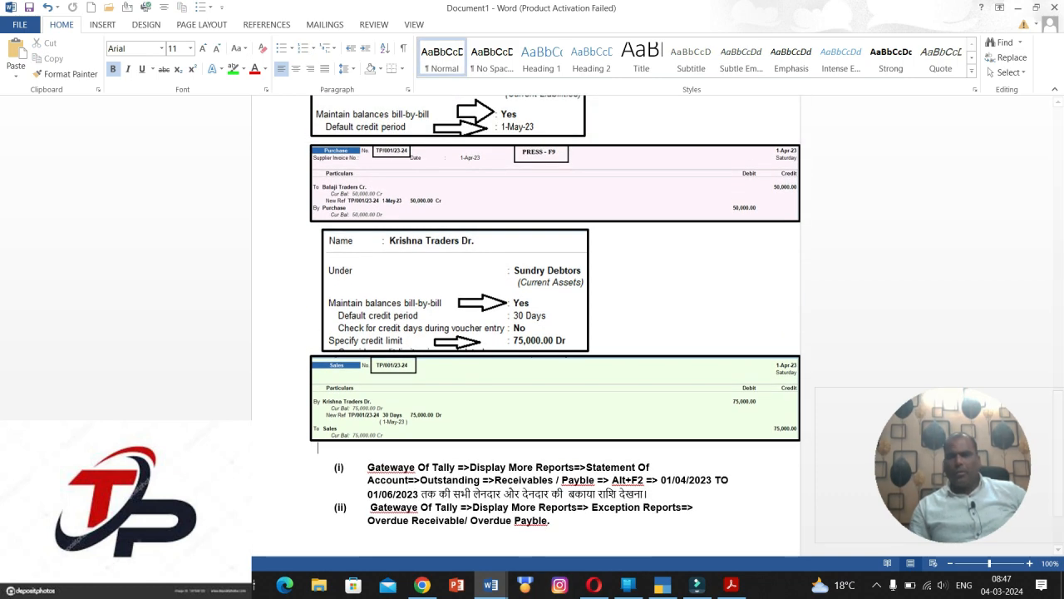
# Switch to TallyPrime and open the Purchase voucher type for alteration.
pyautogui.click(662, 585)
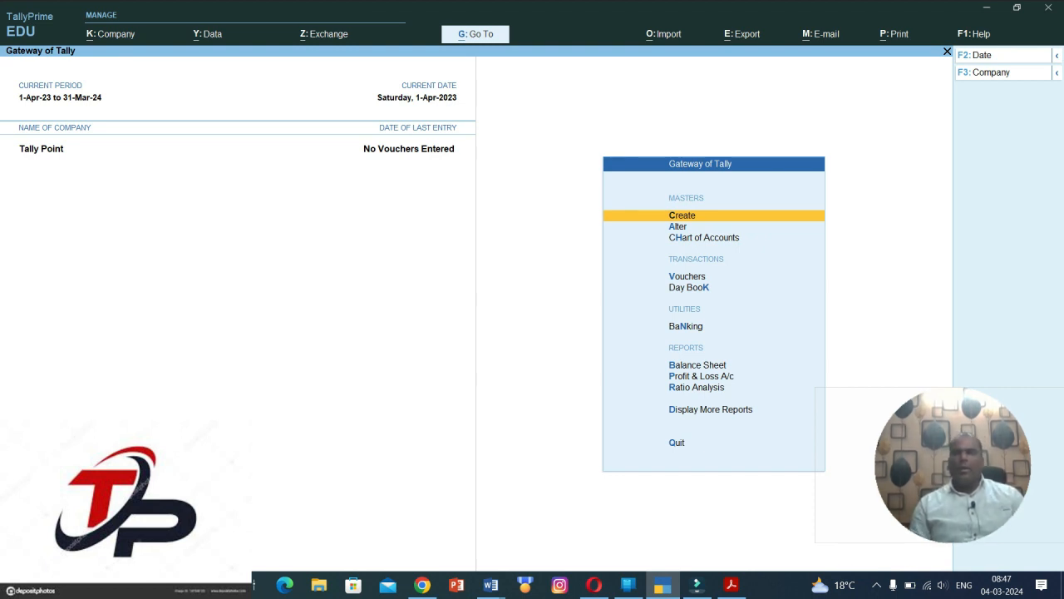
pyautogui.press('Down')
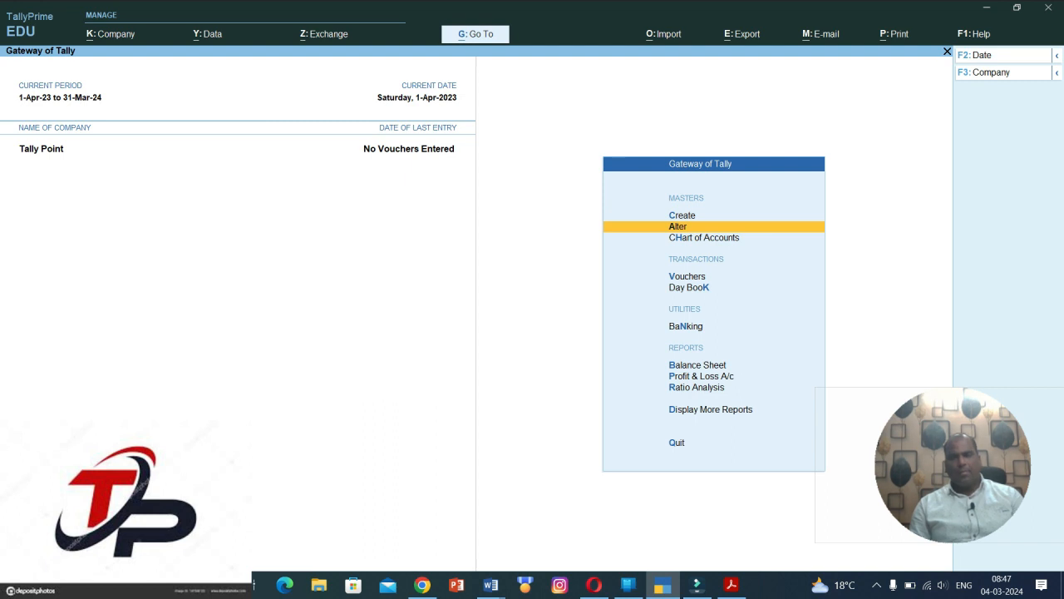
pyautogui.press('Return')
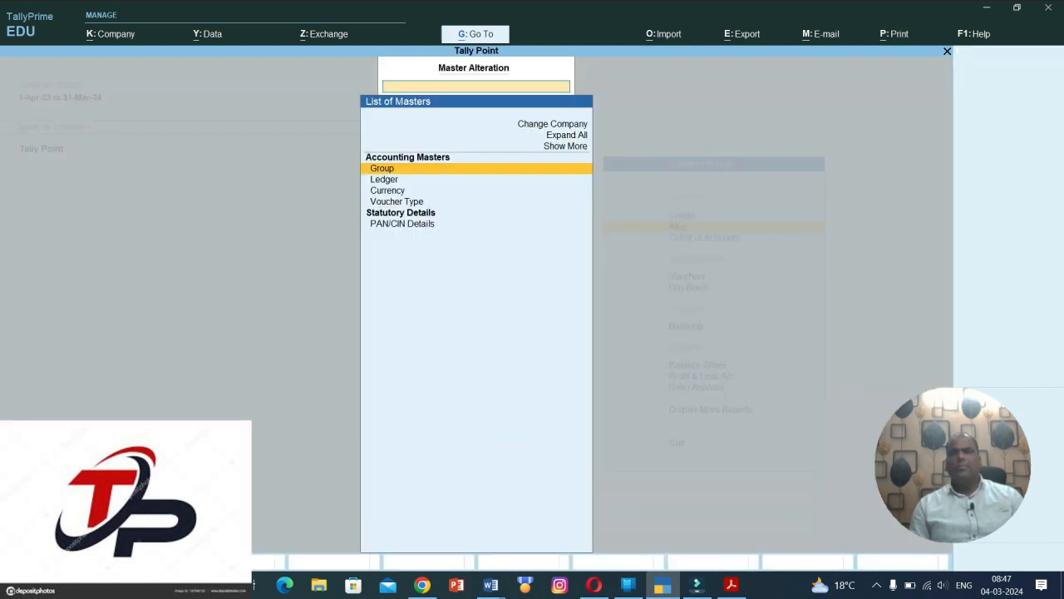
pyautogui.press('Down')
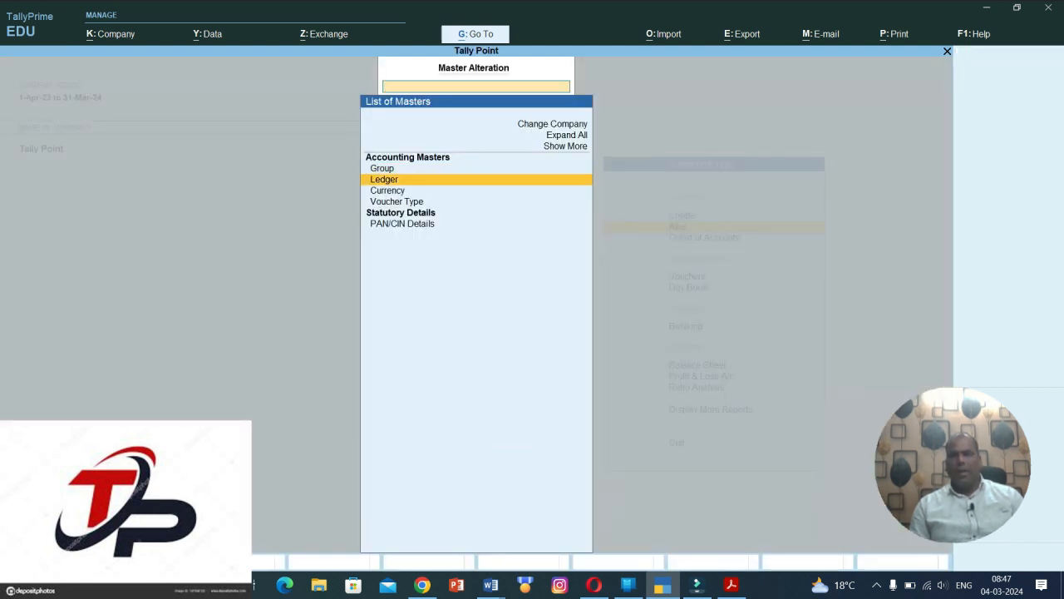
pyautogui.press('Down')
pyautogui.press('Down')
pyautogui.press('Return')
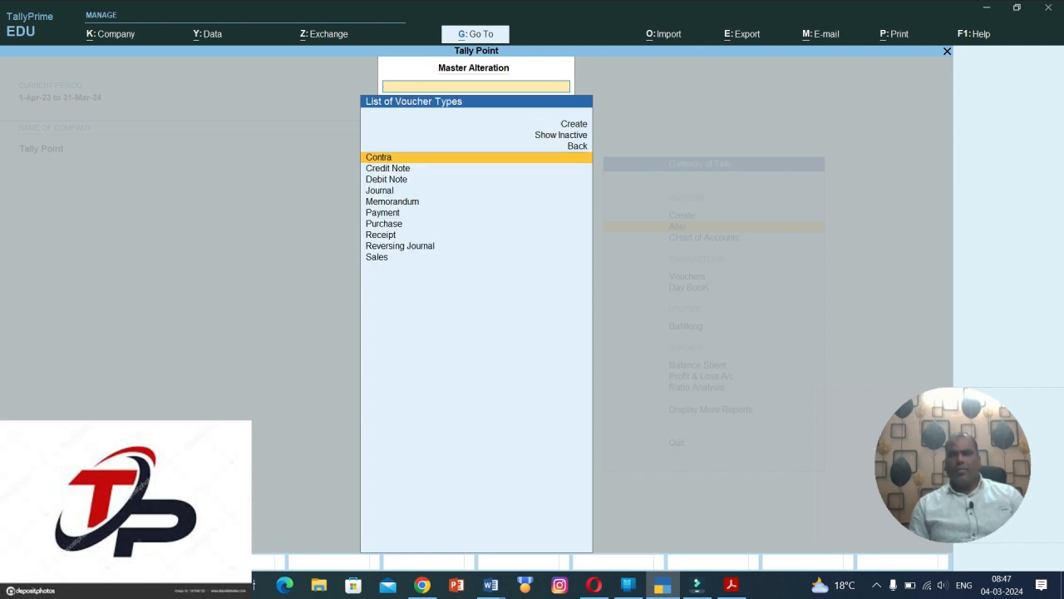
pyautogui.write('pu')
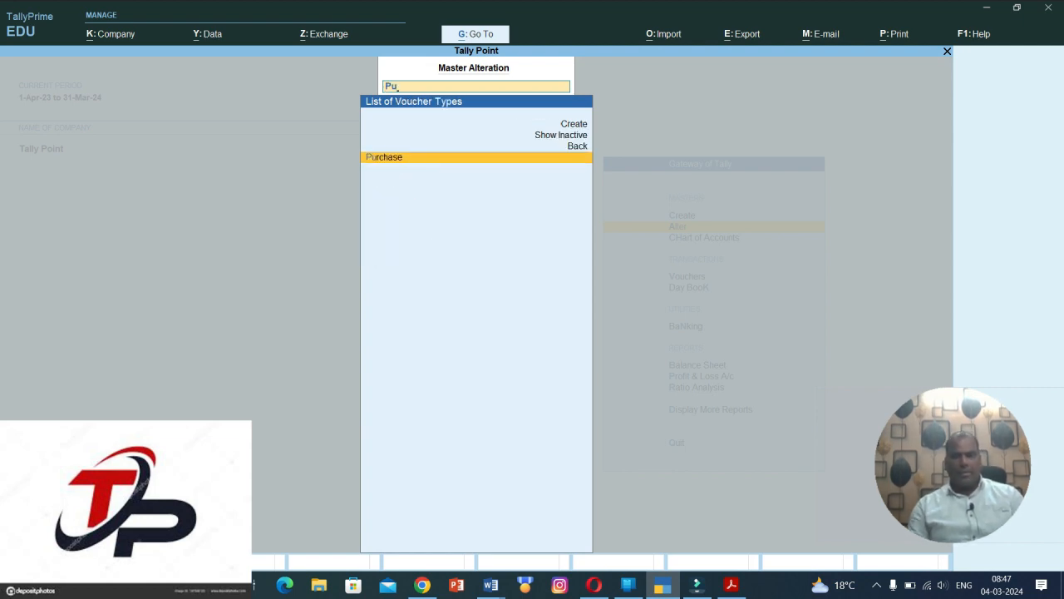
pyautogui.press('Return')
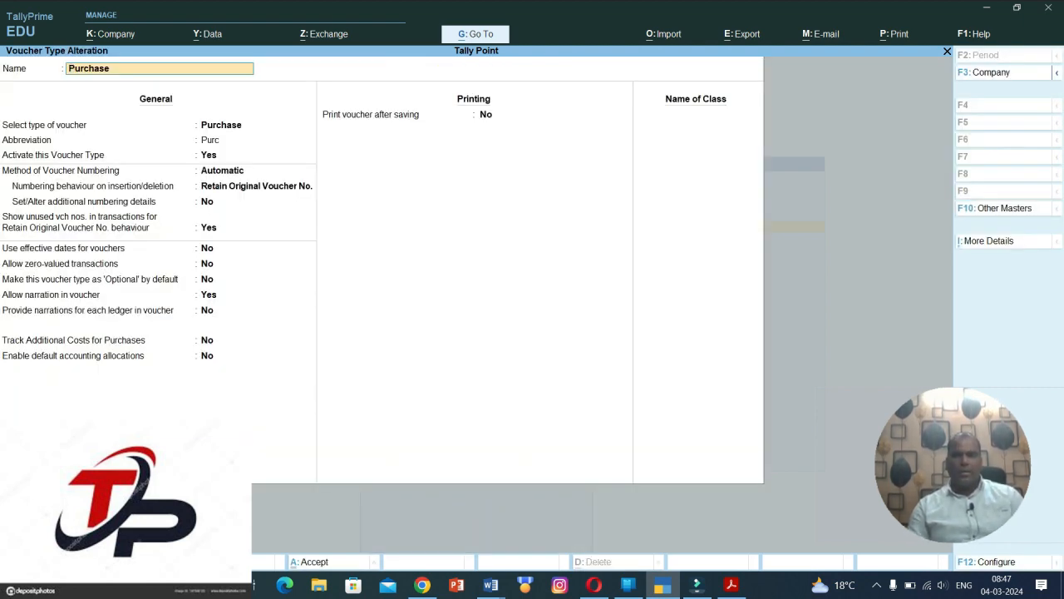
# Set the Purchase voucher type's method of voucher numbering to Automatic (Manual Override).
pyautogui.press('Return')
pyautogui.press('Return')
pyautogui.press('Return')
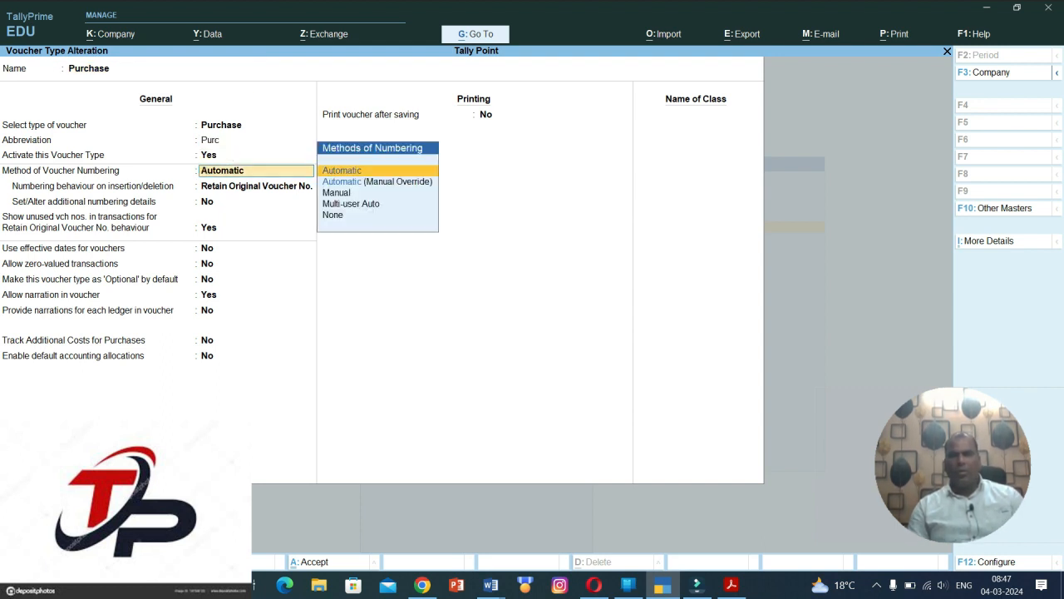
pyautogui.press('Down')
pyautogui.press('Return')
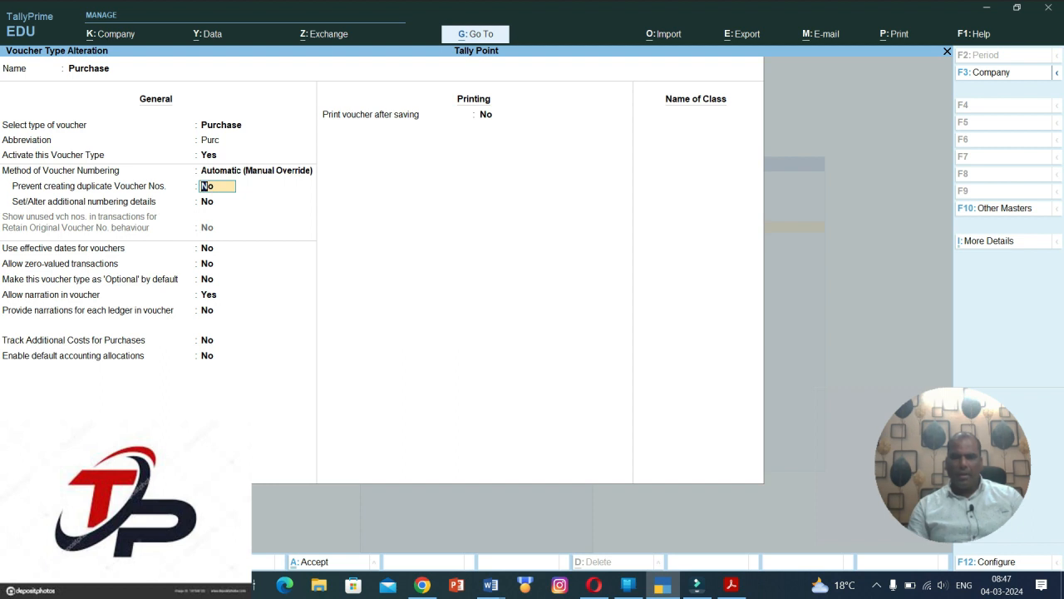
# Set preventing duplicate voucher numbers to Yes and open the additional numbering details by setting that option to Yes.
pyautogui.write('y')
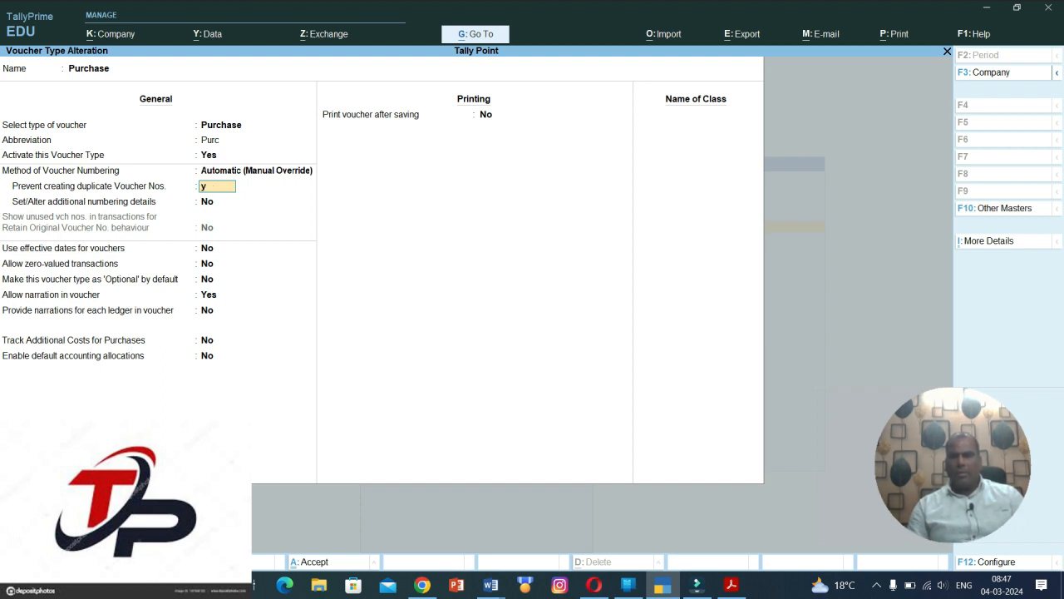
pyautogui.press('Return')
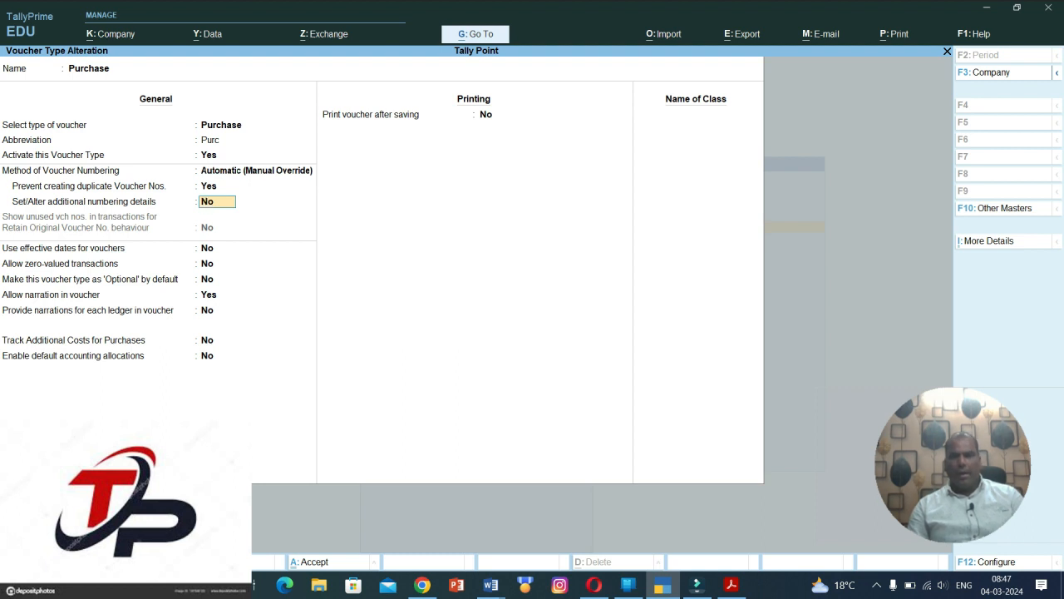
pyautogui.write('y')
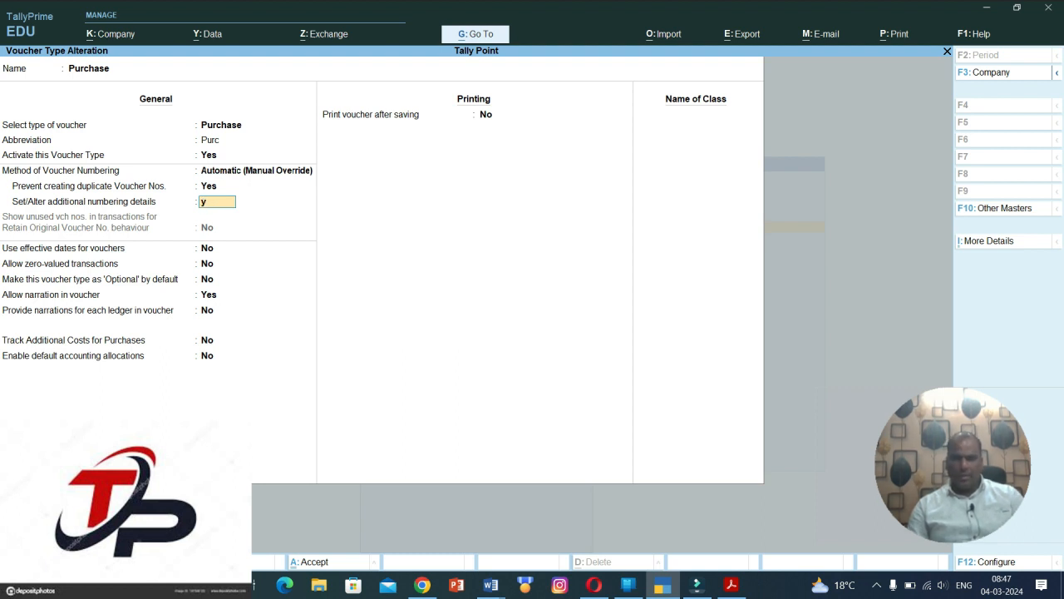
pyautogui.press('Return')
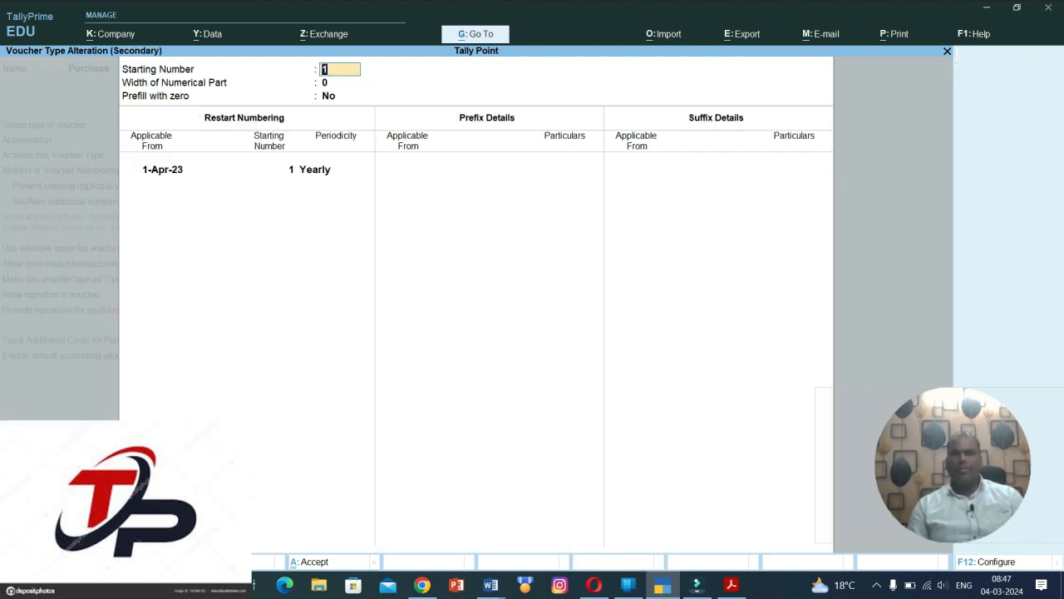
# Keep the starting number at 1, set the width of the numerical part to 3 and prefill with zero to Yes.
pyautogui.press('Return')
pyautogui.write('3')
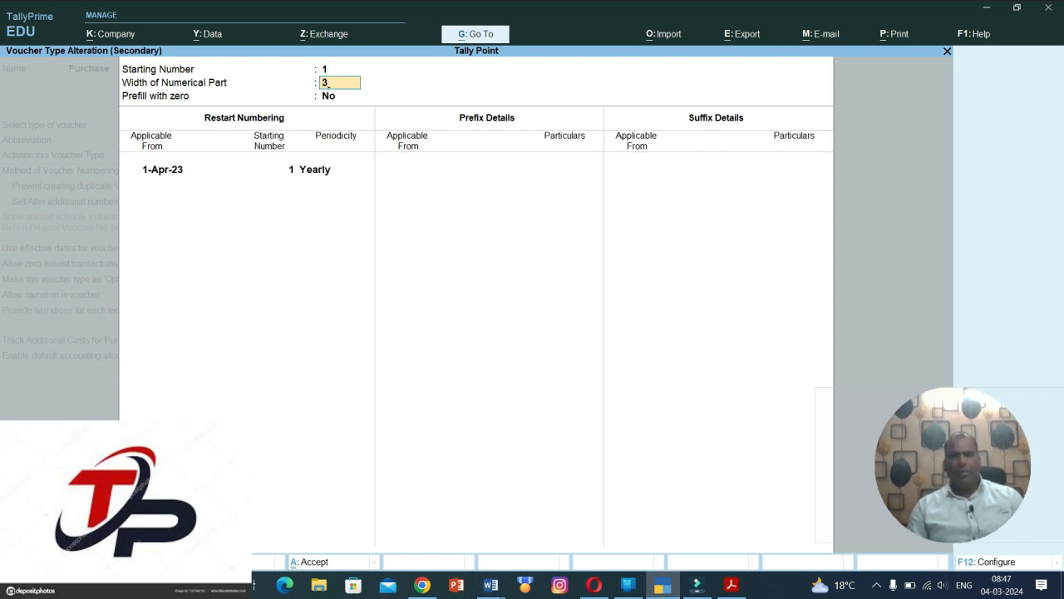
pyautogui.press('Return')
pyautogui.press('Return')
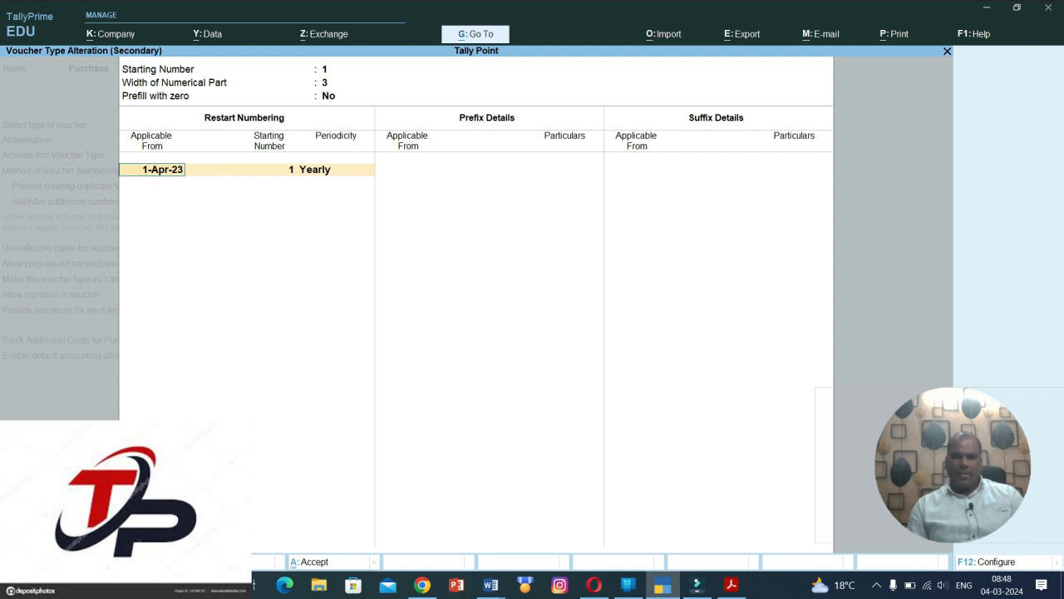
pyautogui.press('BackSpace')
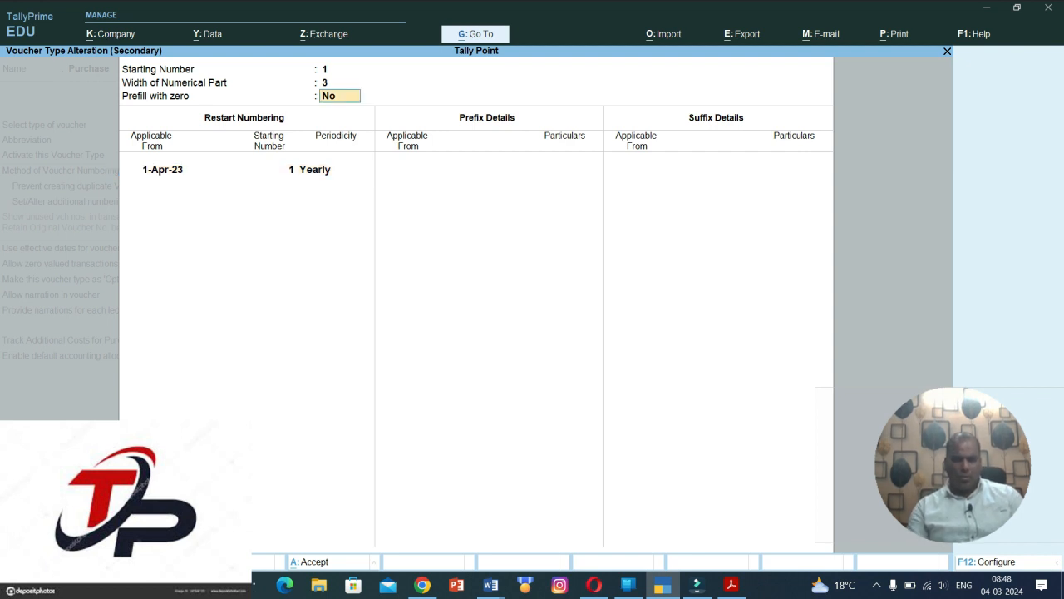
pyautogui.write('y')
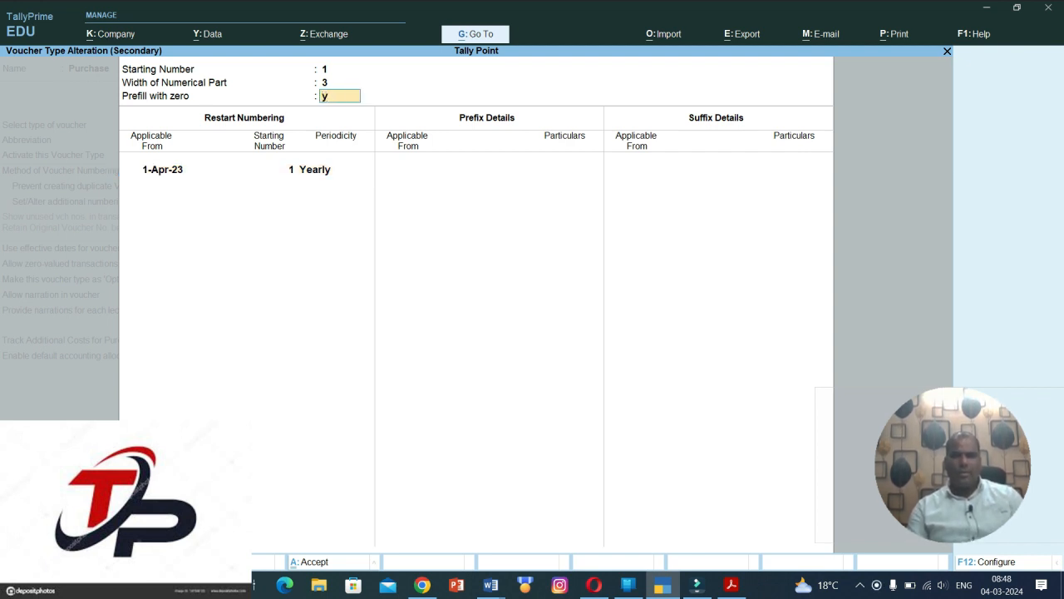
pyautogui.press('Return')
# Accept restart numbering applicable from 1-Apr-23 with starting number 1 and Yearly periodicity.
pyautogui.press('Return')
pyautogui.press('Return')
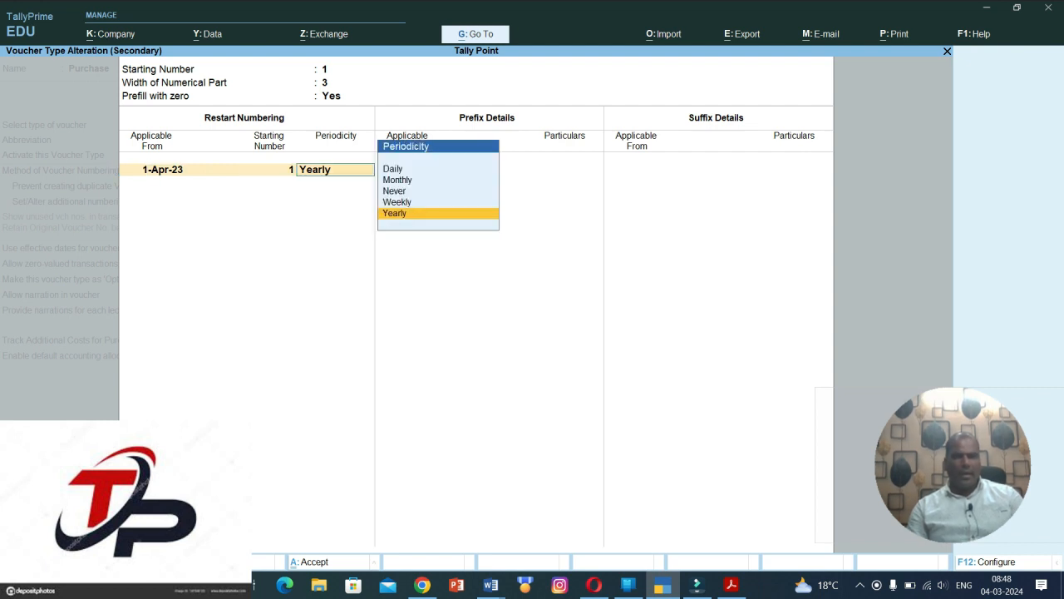
pyautogui.press('BackSpace')
pyautogui.press('BackSpace')
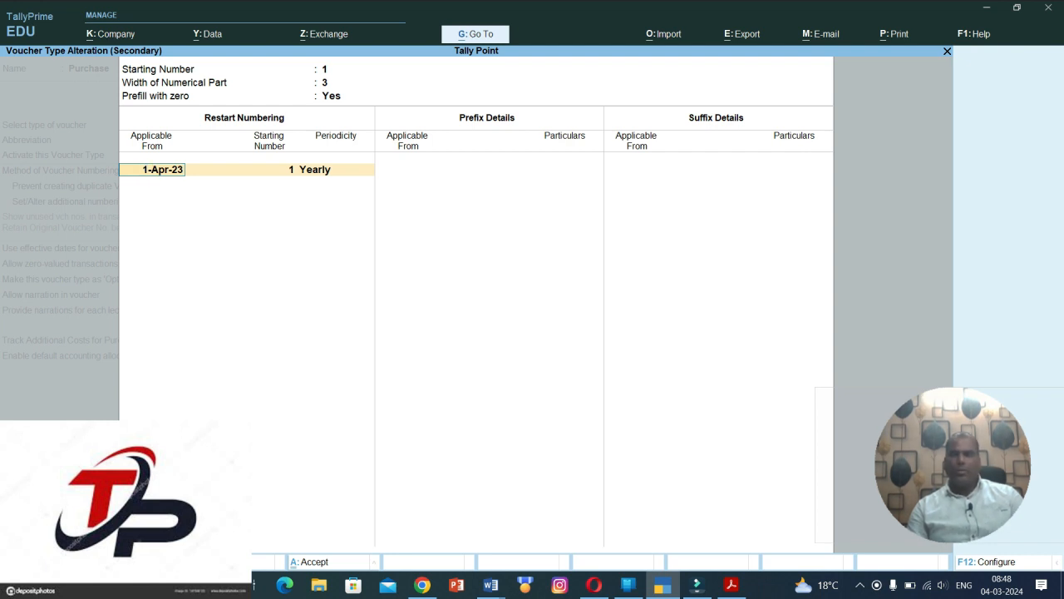
pyautogui.press('Return')
pyautogui.press('Return')
pyautogui.press('Return')
pyautogui.press('Return')
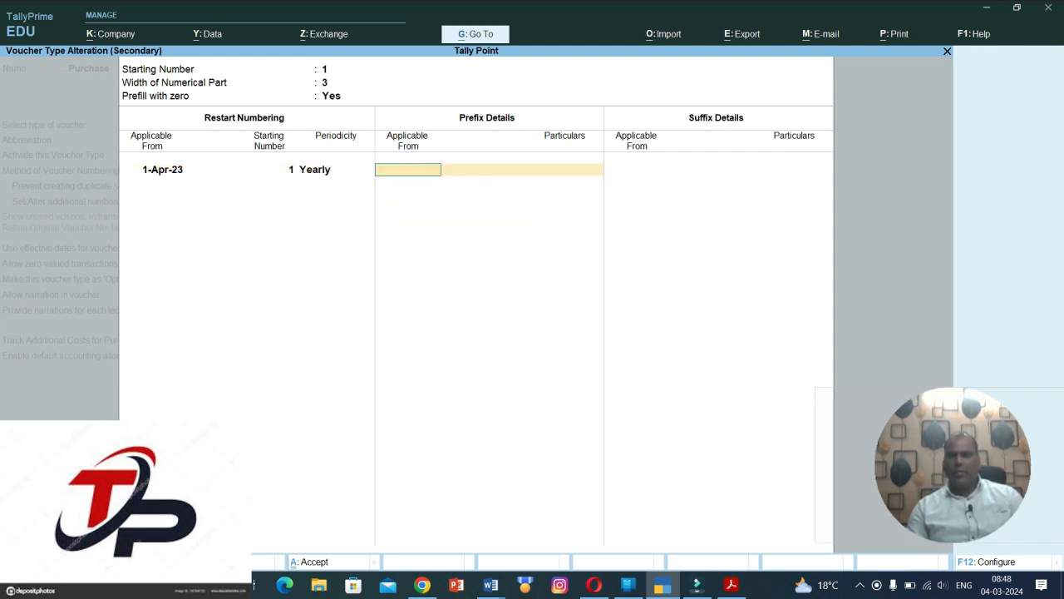
# Add the prefix TP/ to the voucher number, applicable from 1-Apr-23.
pyautogui.write('1-4')
pyautogui.press('Return')
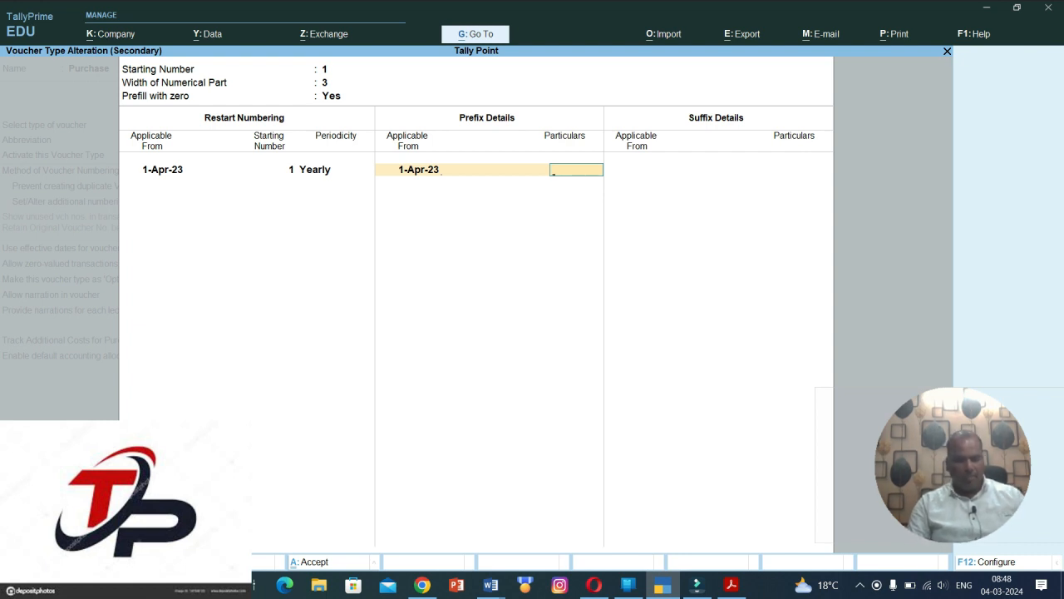
pyautogui.write('TP/')
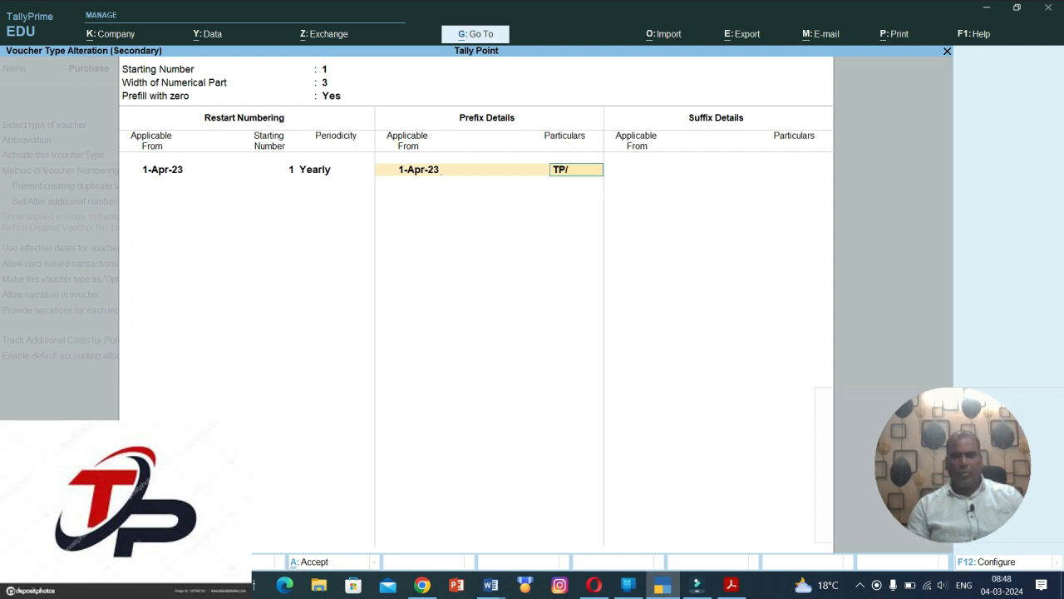
pyautogui.press('Return')
pyautogui.press('Return')
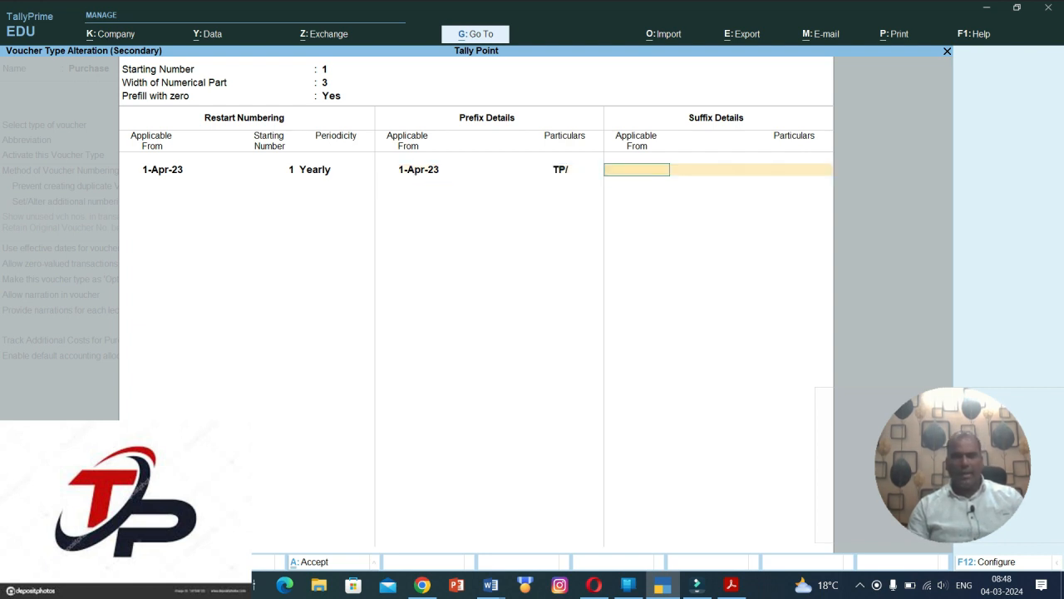
# Add the suffix /23-24 applicable from 1-Apr-23, then accept the numbering details and save the Purchase voucher type.
pyautogui.write('1-4-')
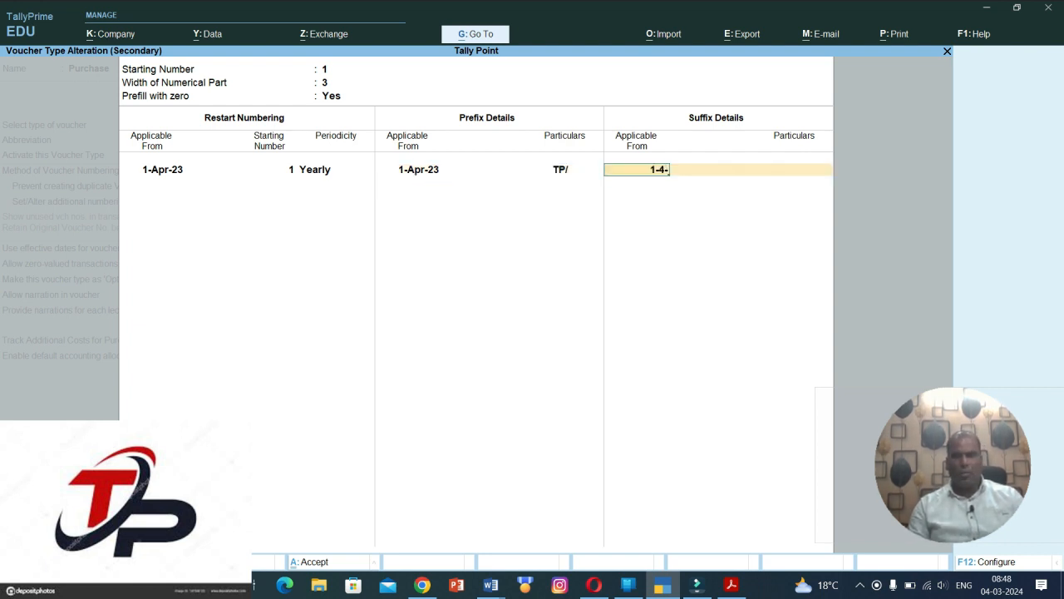
pyautogui.write('2023')
pyautogui.press('Return')
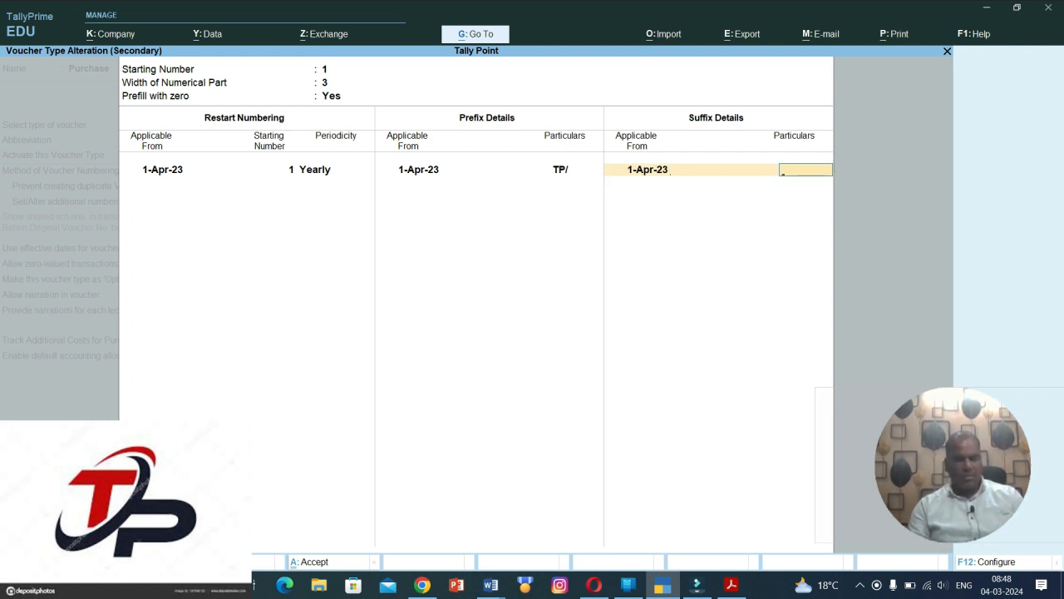
pyautogui.write('23-')
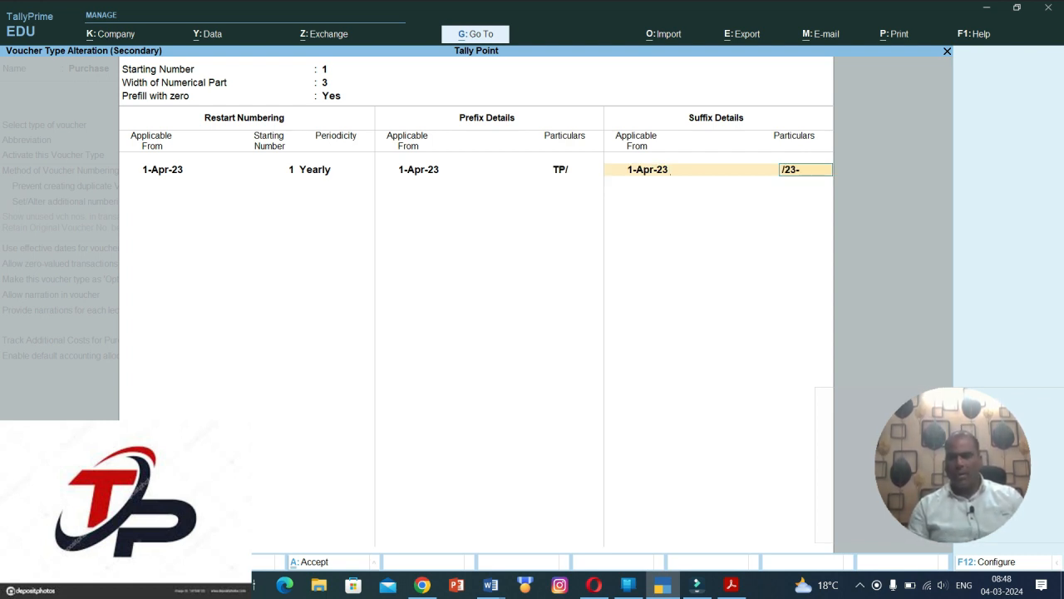
pyautogui.write('24')
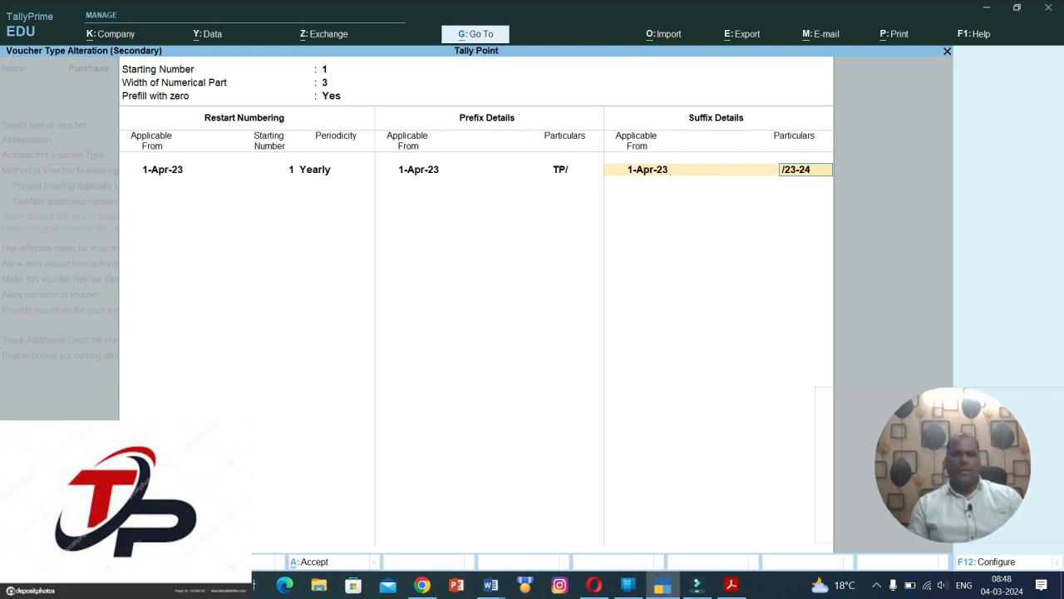
pyautogui.press('Return')
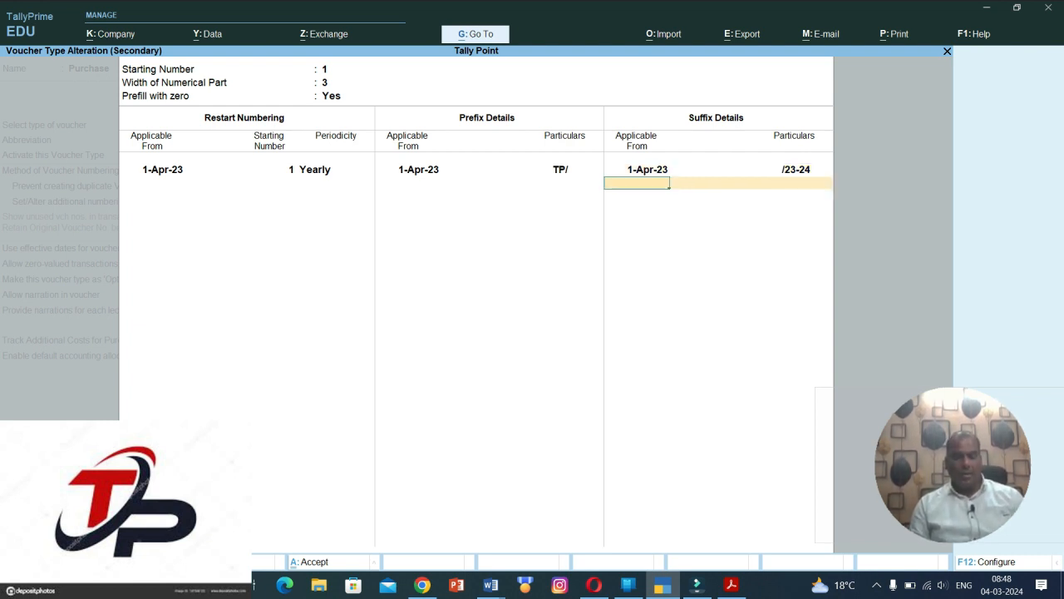
pyautogui.press('ctrl')
pyautogui.hotkey('ctrl', 'a')
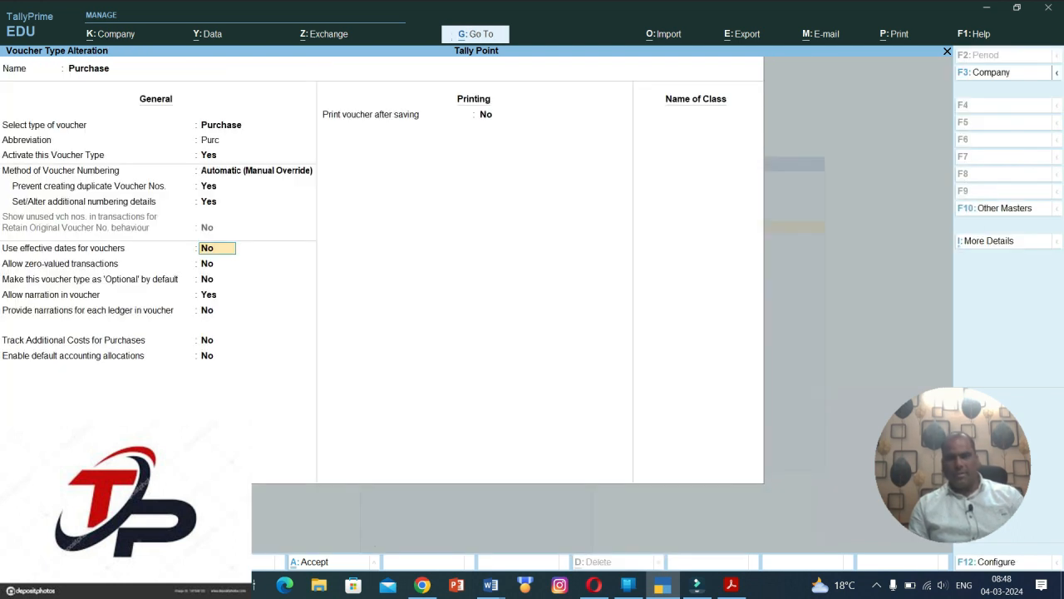
pyautogui.press('ctrl')
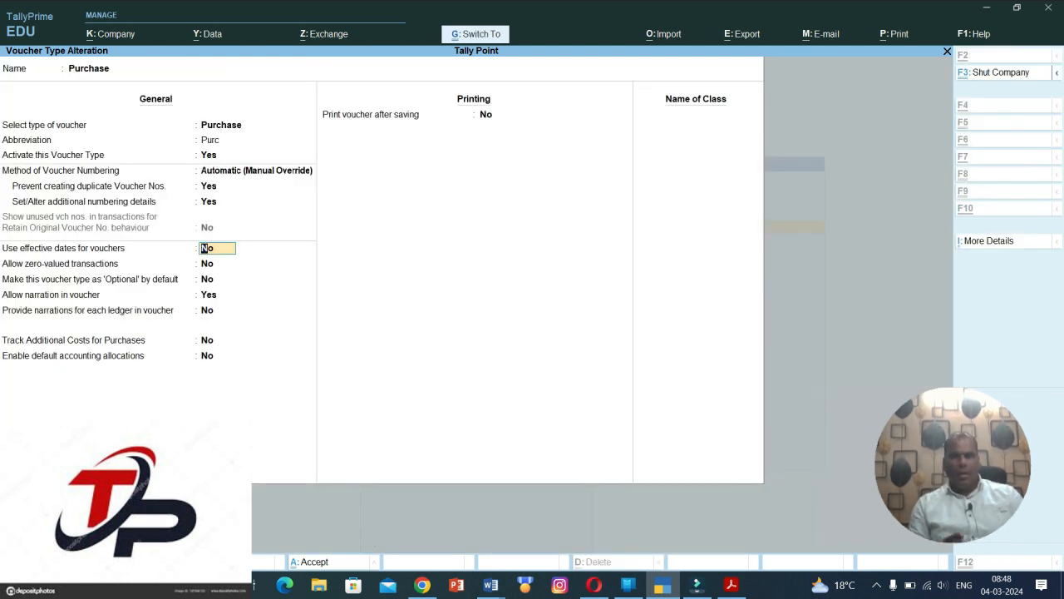
pyautogui.hotkey('ctrl', 'a')
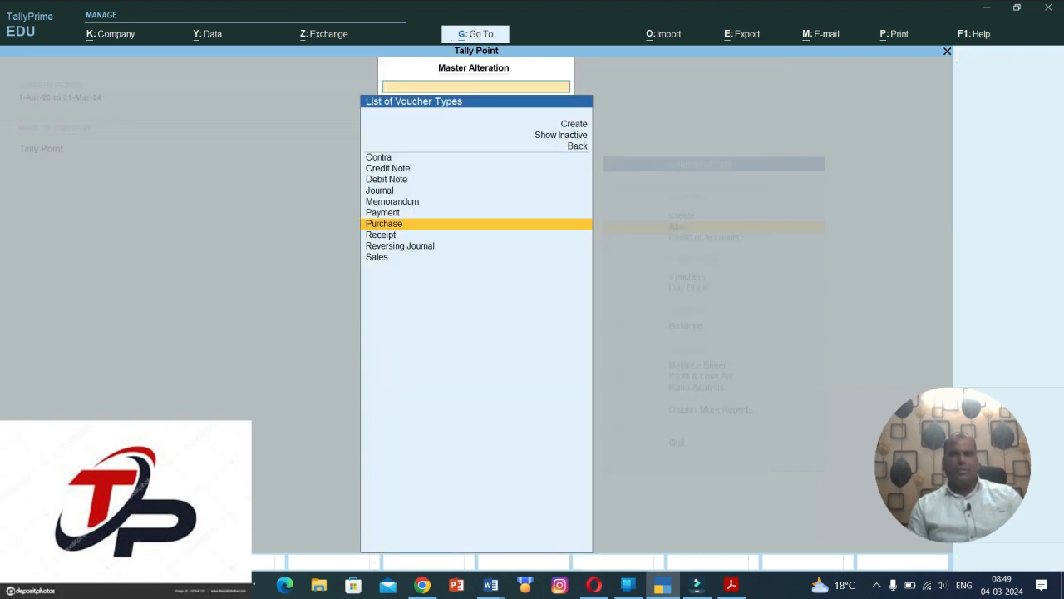
# Open the Sales voucher type for alteration.
pyautogui.press('Up')
pyautogui.press('Down')
pyautogui.press('Down')
pyautogui.press('Down')
pyautogui.press('Down')
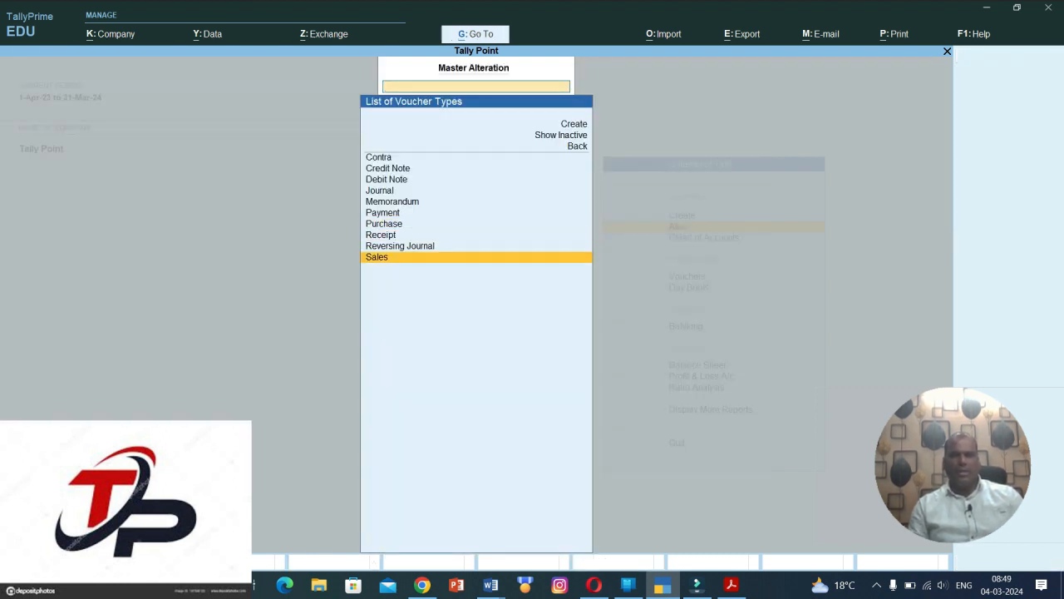
pyautogui.press('Return')
# Set the Sales voucher type's method of voucher numbering to Automatic (Manual Override).
pyautogui.press('Return')
pyautogui.press('Return')
pyautogui.press('Return')
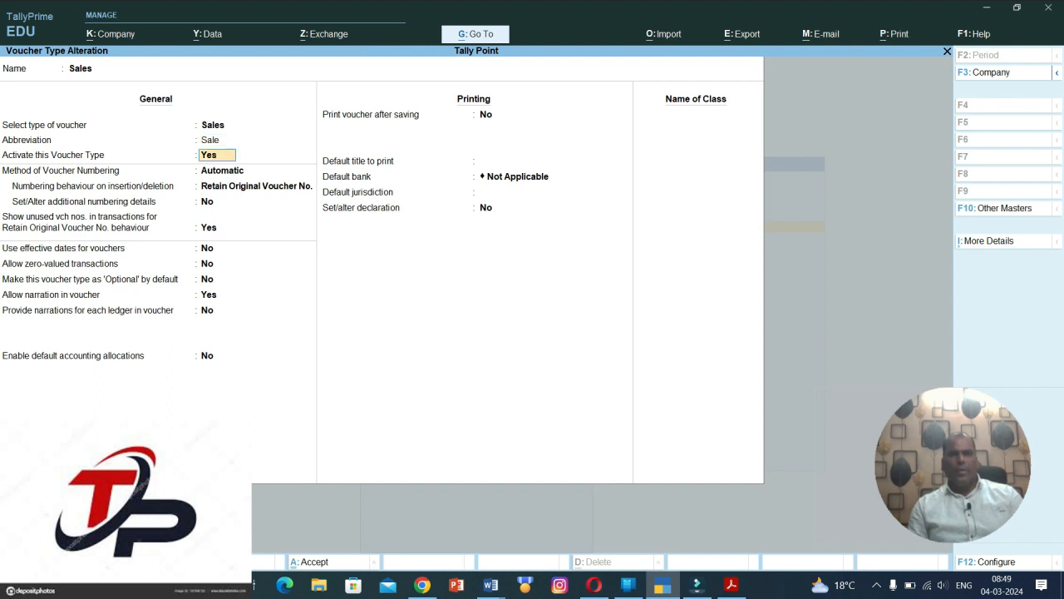
pyautogui.press('Down')
pyautogui.press('Down')
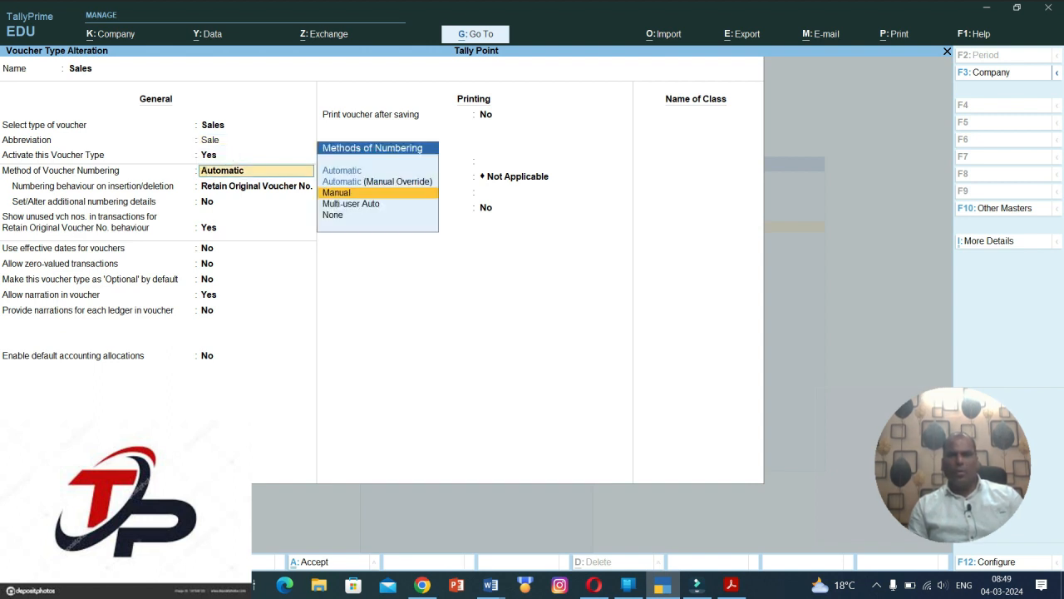
pyautogui.press('Up')
pyautogui.press('Return')
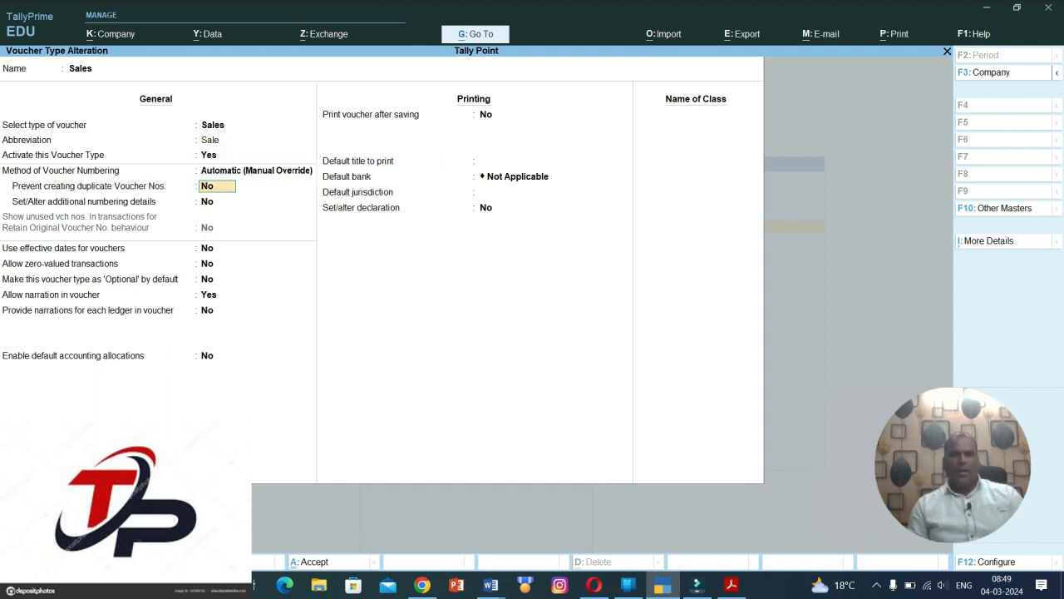
# Prevent duplicate voucher numbers for Sales and open its additional numbering details by setting both options to Yes.
pyautogui.write('Y')
pyautogui.press('Return')
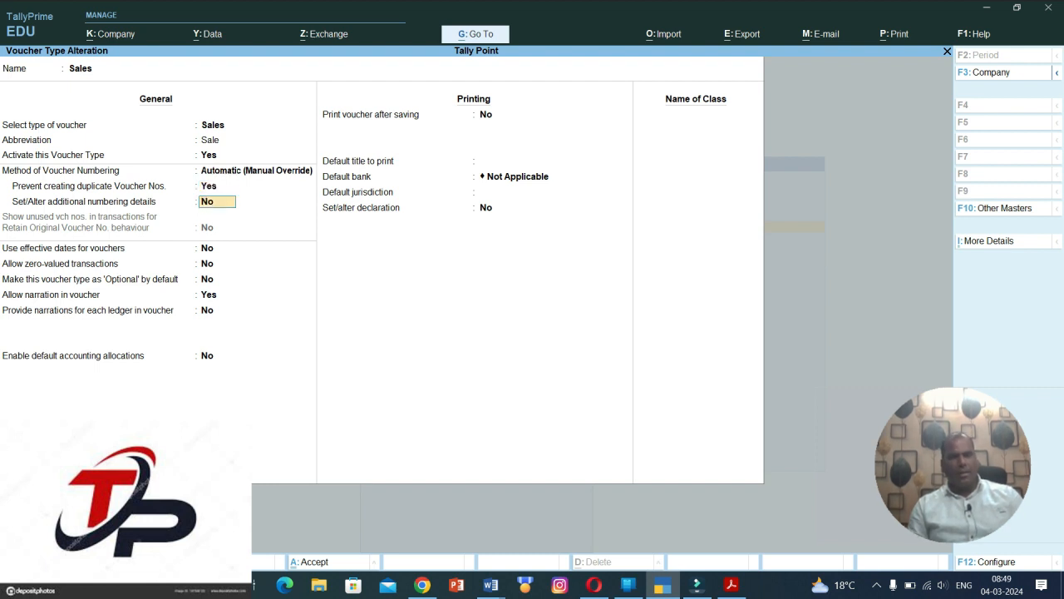
pyautogui.write('Y')
pyautogui.press('Return')
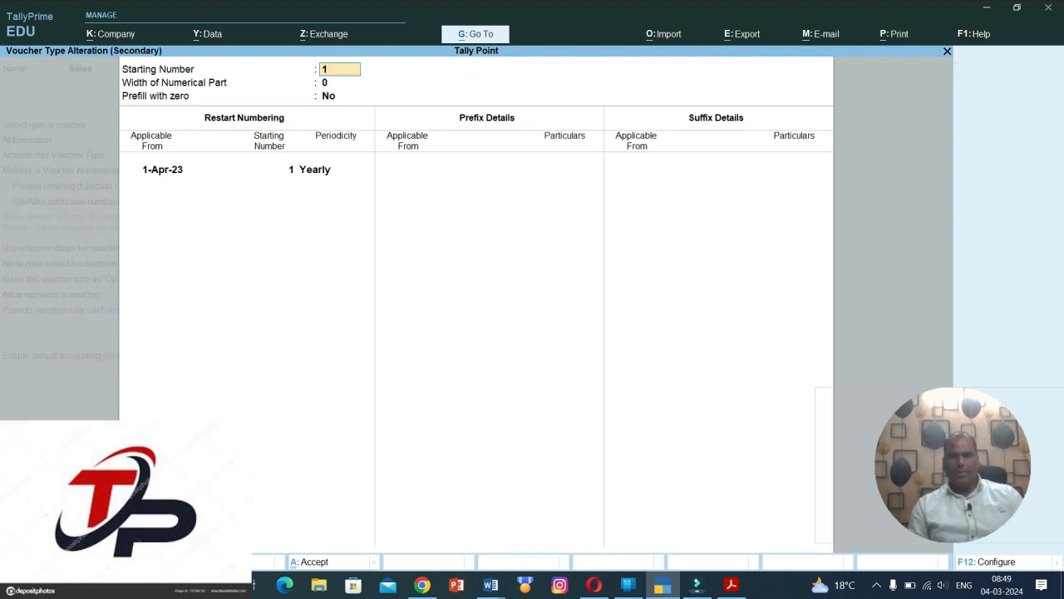
# Keep the Sales starting number at 1, with a numerical part width of 3 and prefill with zero set to Yes.
pyautogui.press('Return')
pyautogui.write('3')
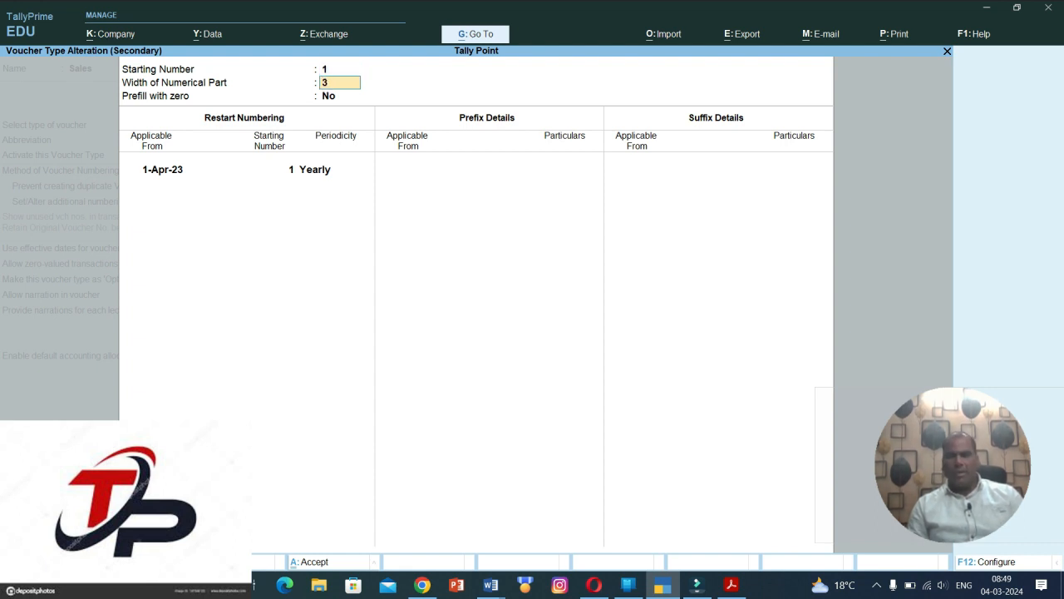
pyautogui.press('Return')
pyautogui.write('Y')
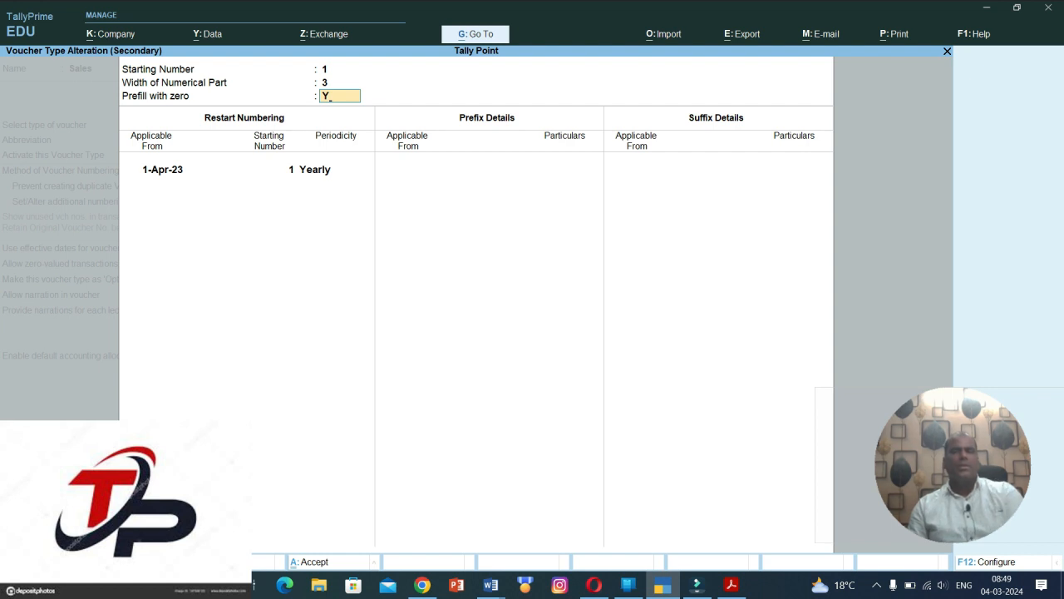
pyautogui.press('Return')
# Keep the yearly restart numbering from 1-Apr-23 and add the Sales prefix TP/ applicable from 1-Apr-23.
pyautogui.press('Return')
pyautogui.press('Return')
pyautogui.press('Return')
pyautogui.press('Return')
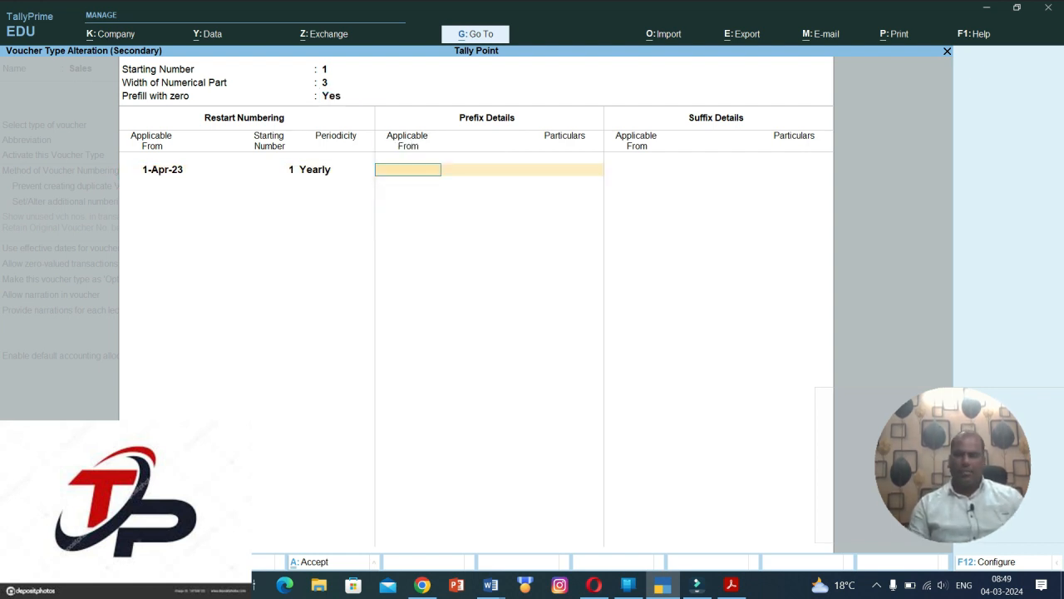
pyautogui.write('1-4')
pyautogui.press('Return')
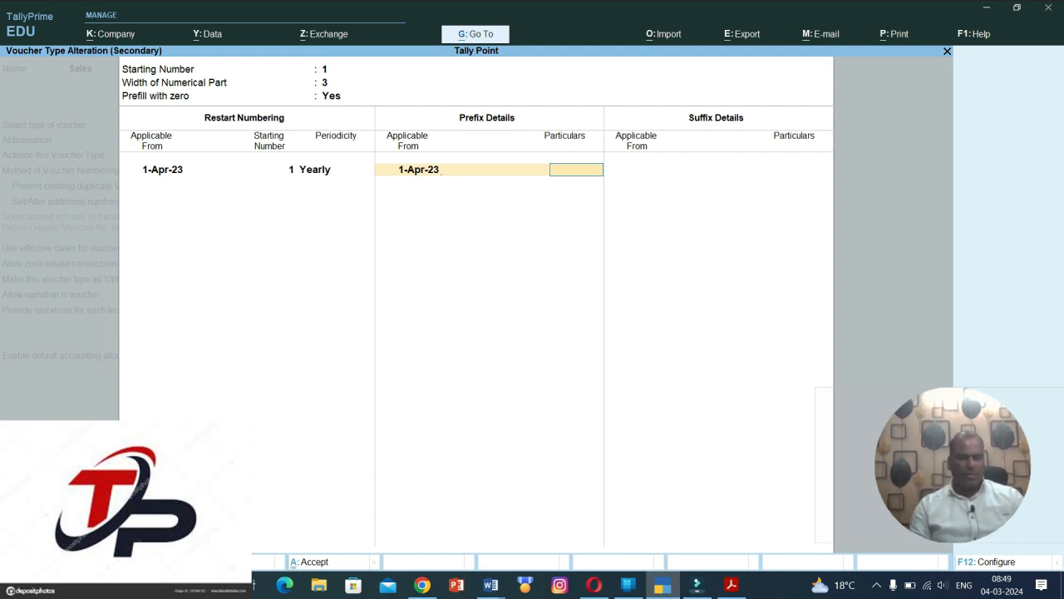
pyautogui.write('TP/')
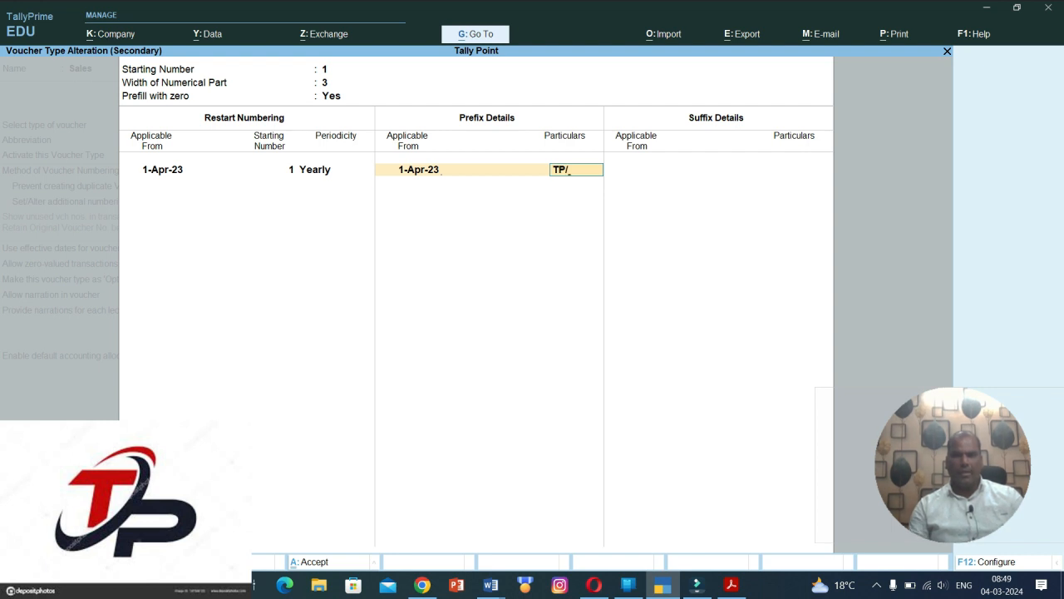
pyautogui.press('Return')
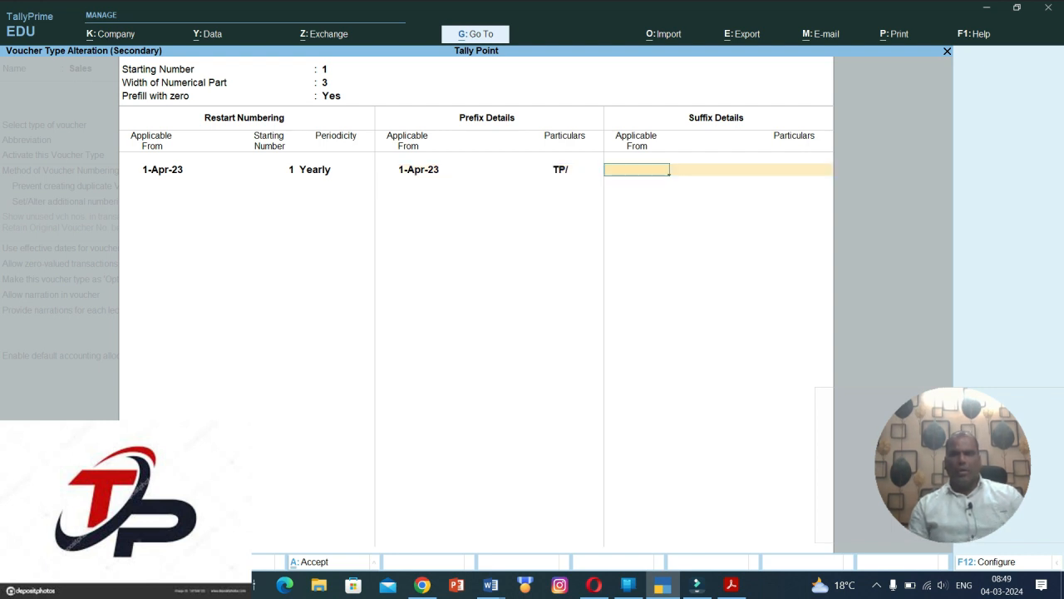
# Add the Sales suffix /23-24 applicable from 1-Apr-23, then accept the details and save the Sales voucher type.
pyautogui.write('1-4')
pyautogui.press('Return')
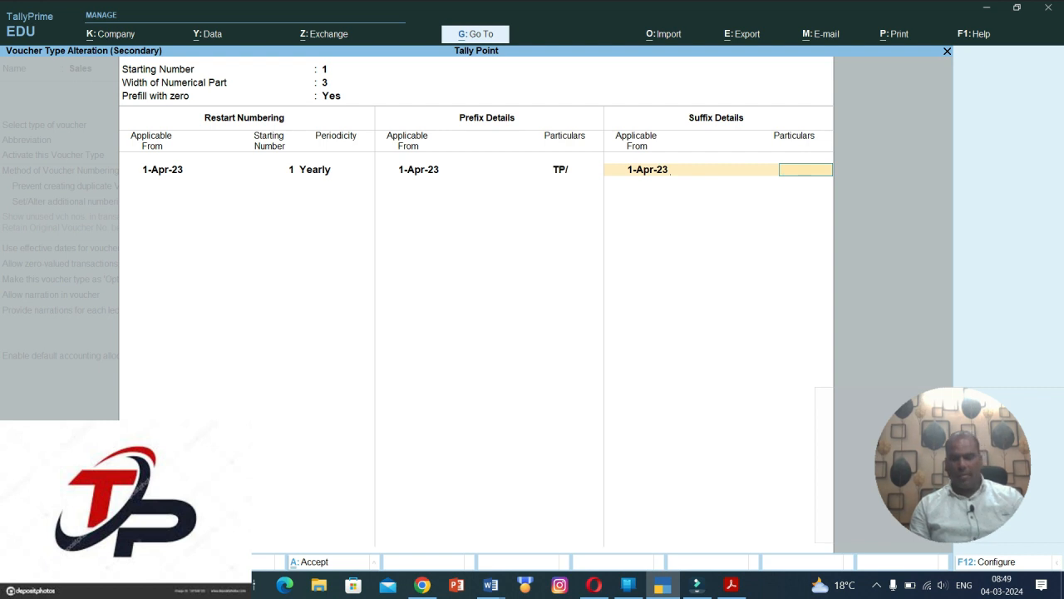
pyautogui.write('/23-24')
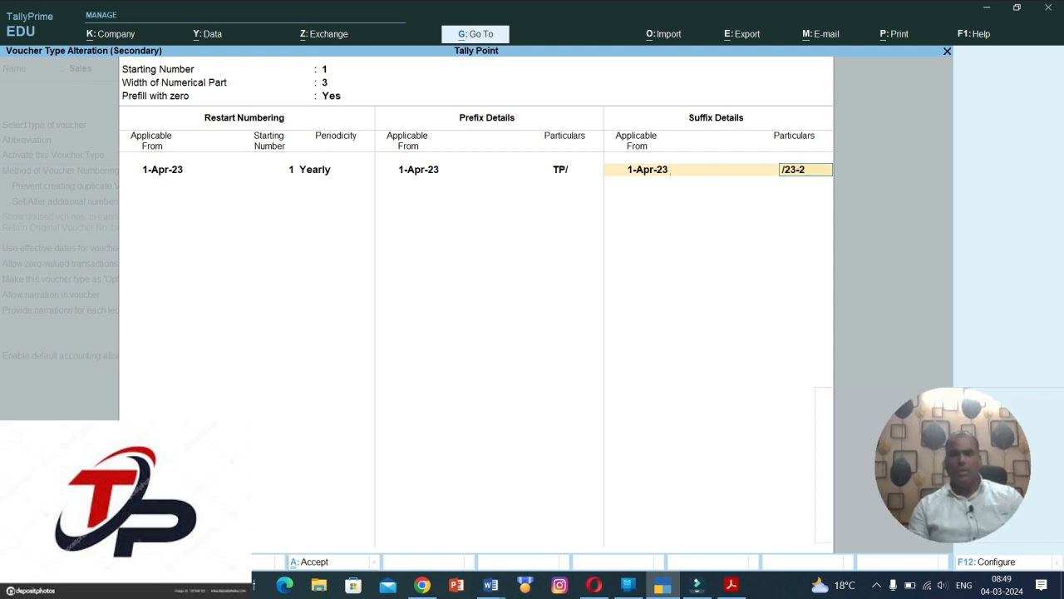
pyautogui.press('Return')
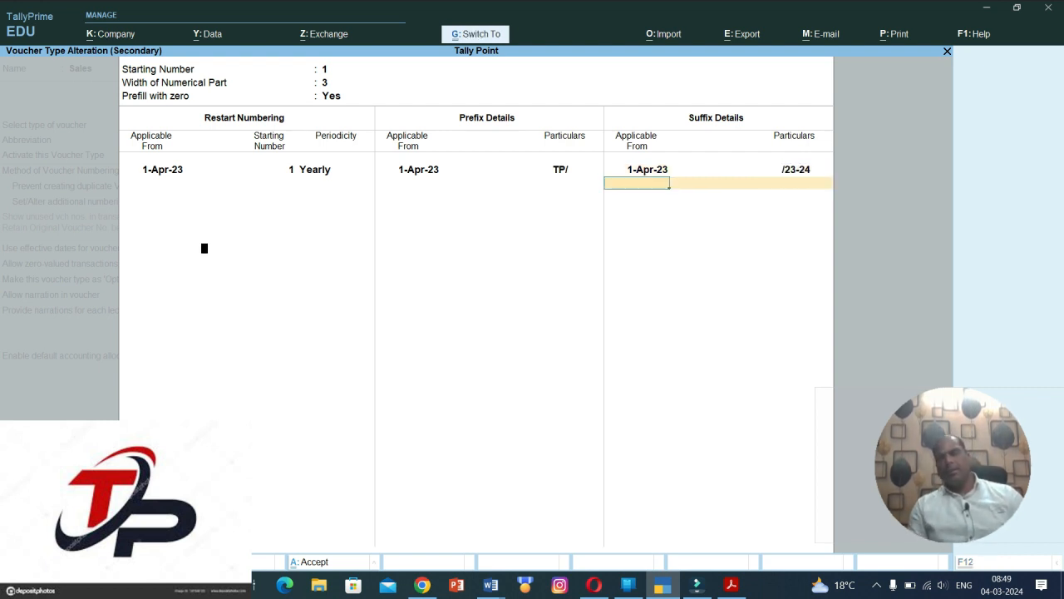
pyautogui.hotkey('ctrl', 'a')
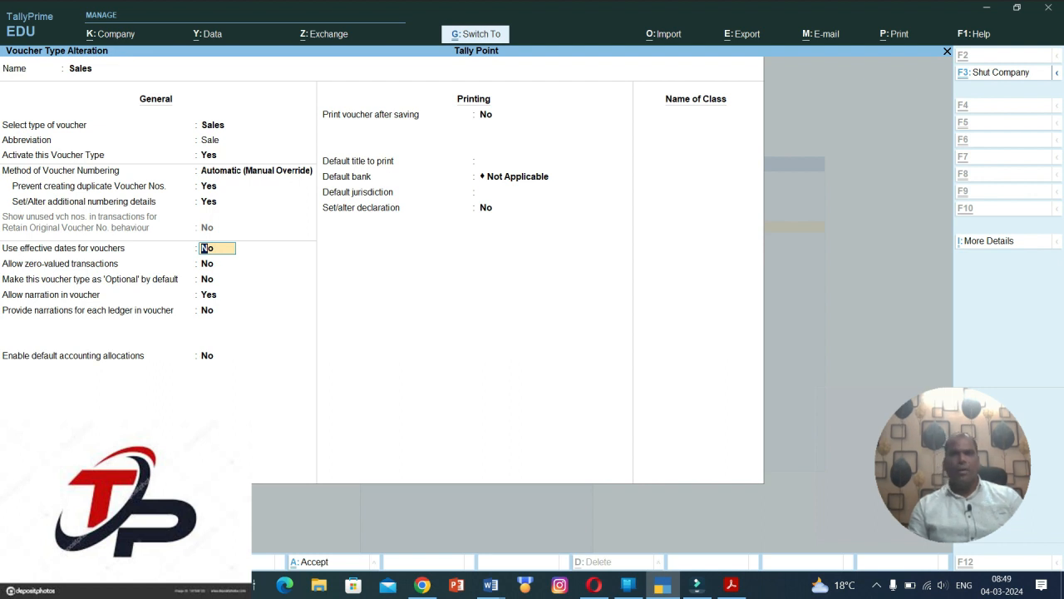
pyautogui.hotkey('ctrl', 'a')
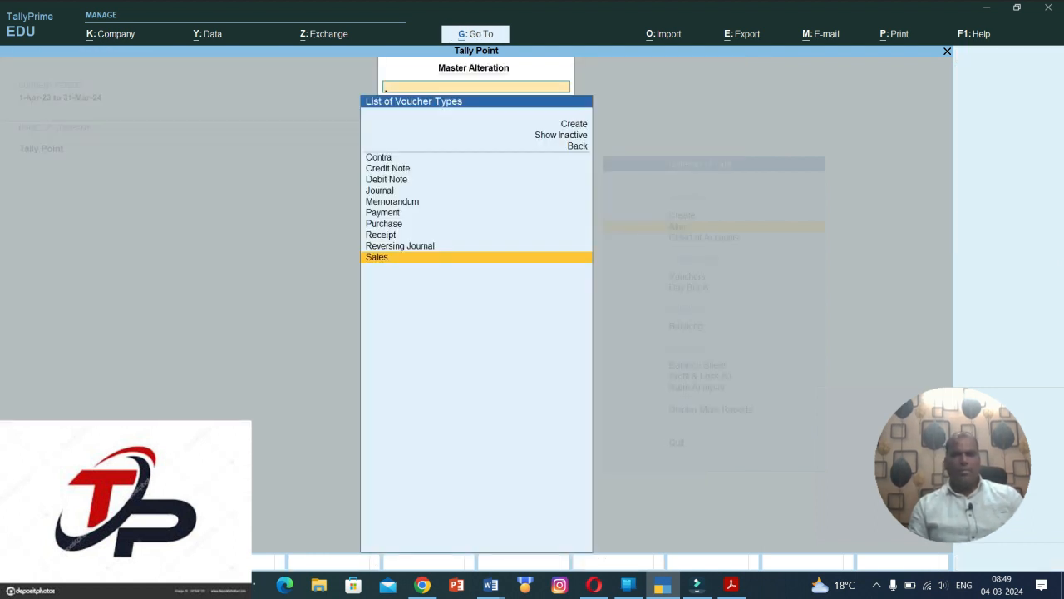
# Return to the Gateway of Tally and open a new Purchase voucher.
pyautogui.press('Escape')
pyautogui.press('Escape')
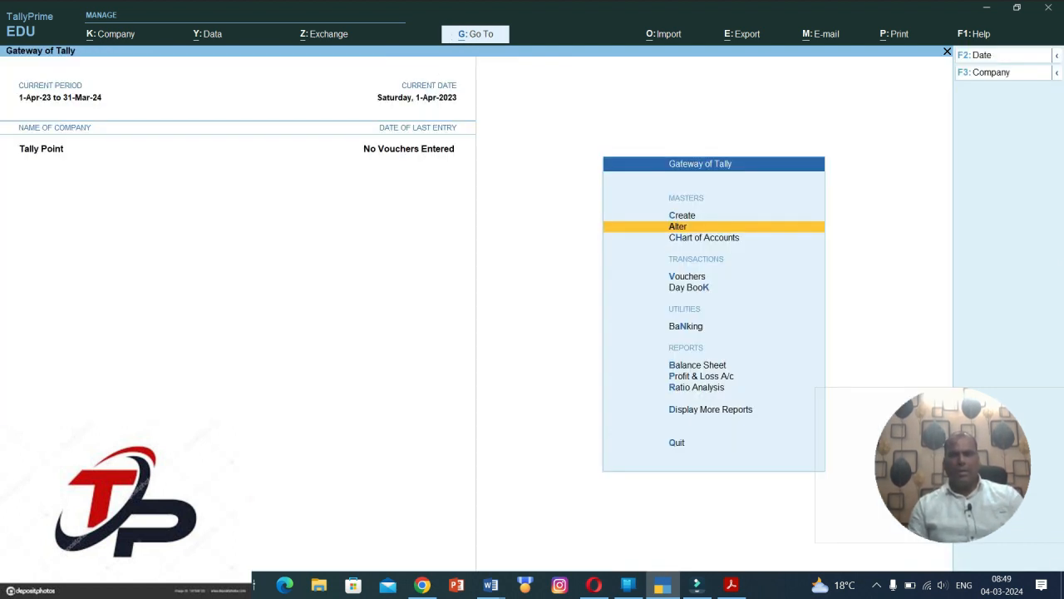
pyautogui.press('Down')
pyautogui.press('Down')
pyautogui.press('Return')
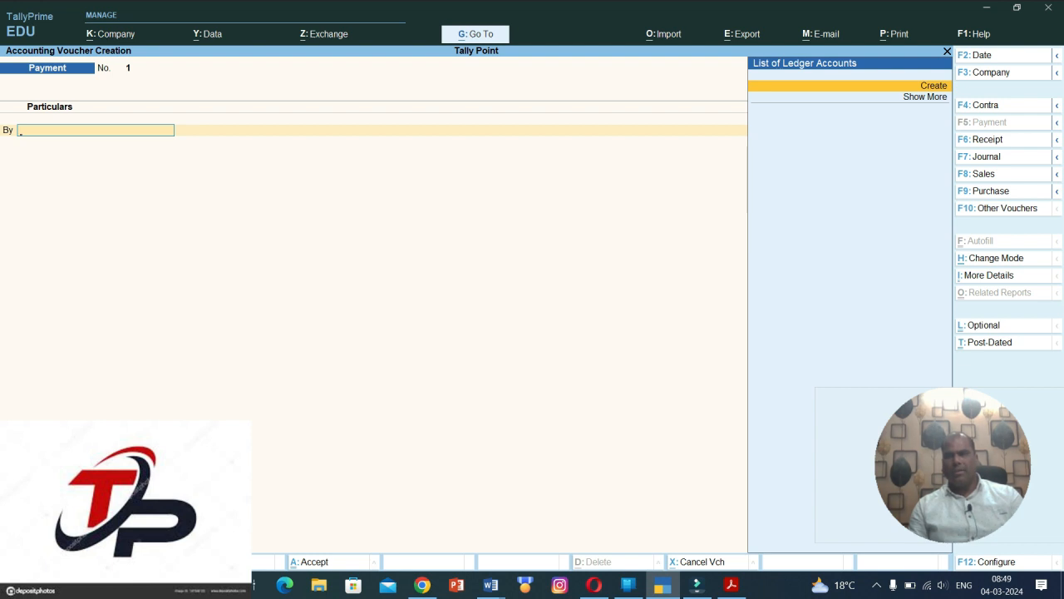
pyautogui.press('F9')
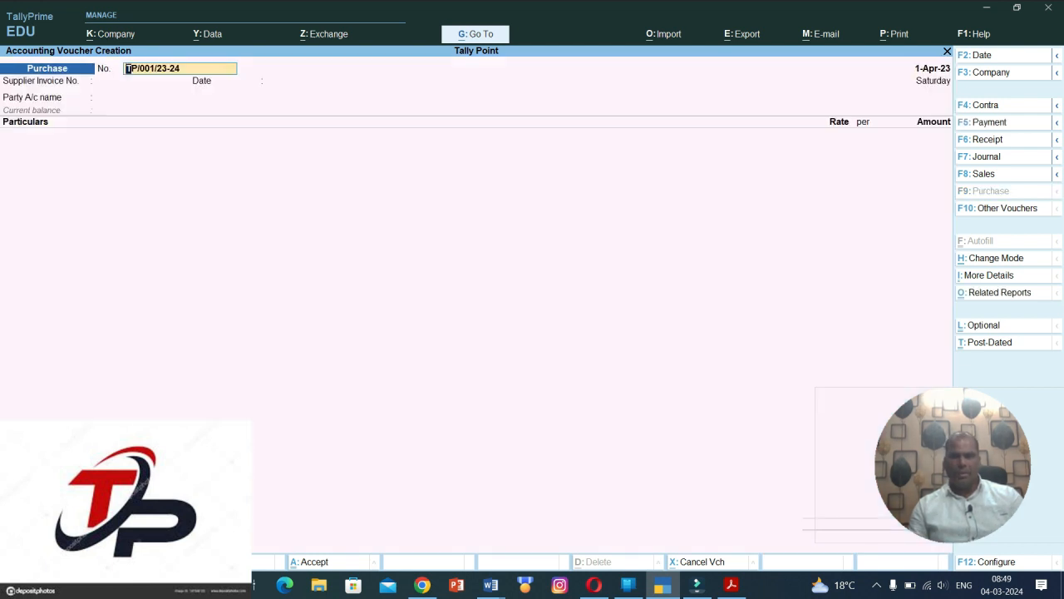
# Change the Purchase voucher mode to As Voucher and accept its number, leaving the supplier invoice number and date blank.
pyautogui.hotkey('ctrl', 'h')
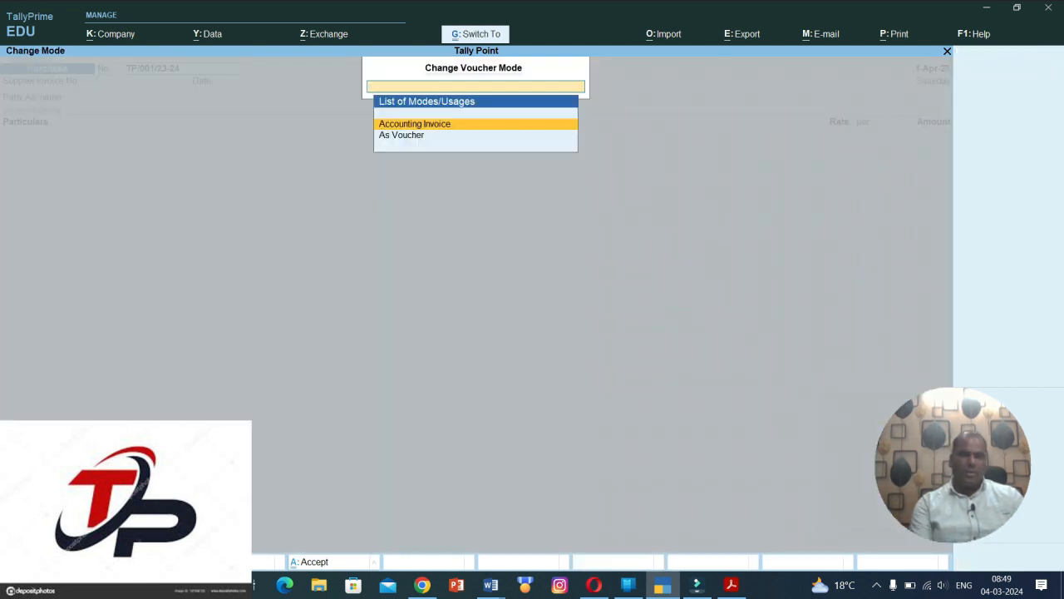
pyautogui.press('Down')
pyautogui.press('Return')
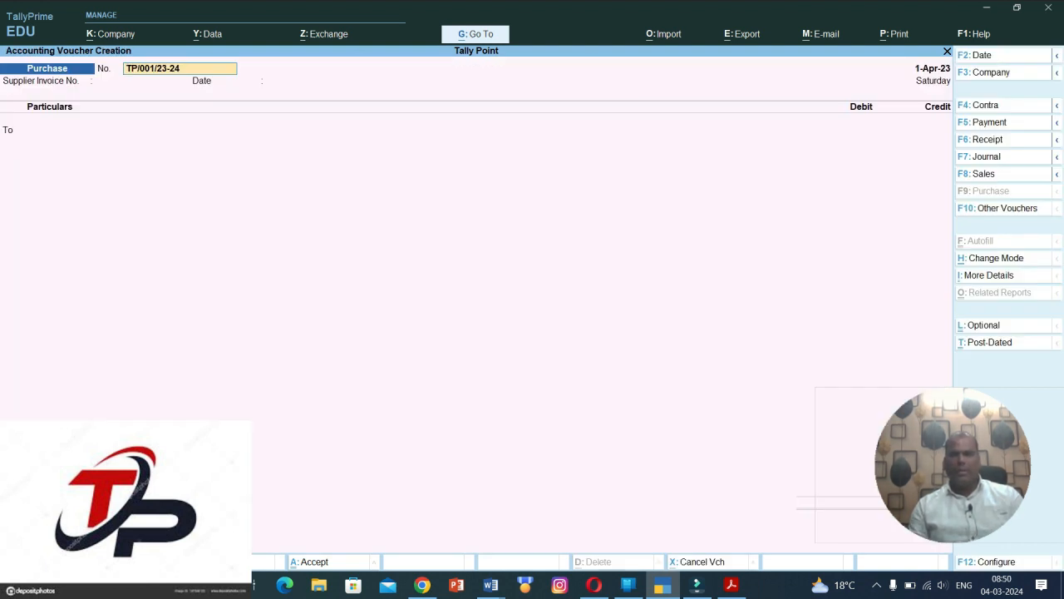
pyautogui.press('Return')
pyautogui.press('Return')
pyautogui.press('Return')
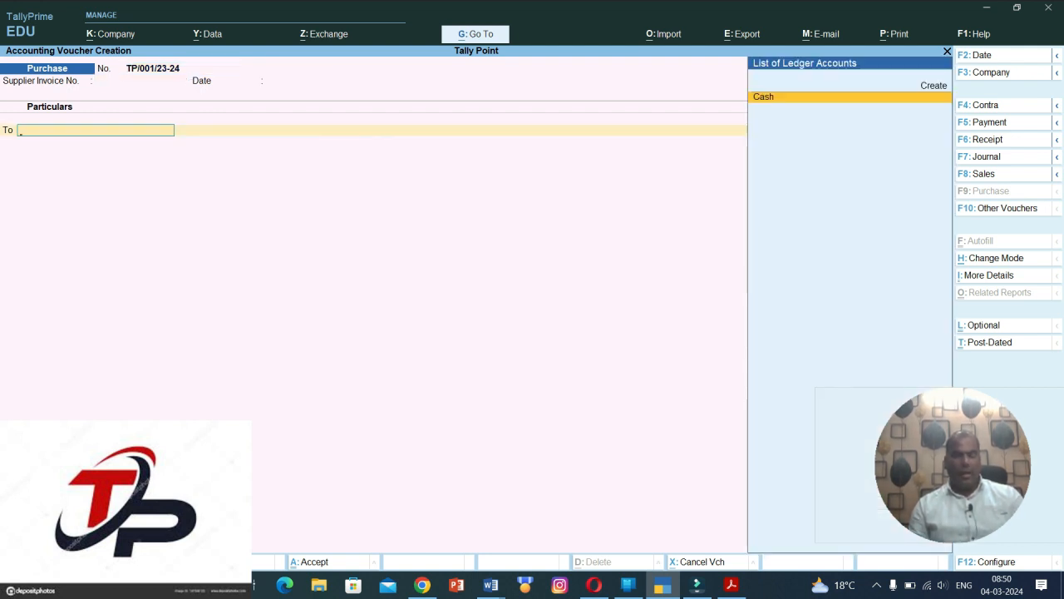
# Create a supplier ledger named Vinayak Tr Cr under Sundry Creditors from the Purchase voucher.
pyautogui.hotkey('alt', 'c')
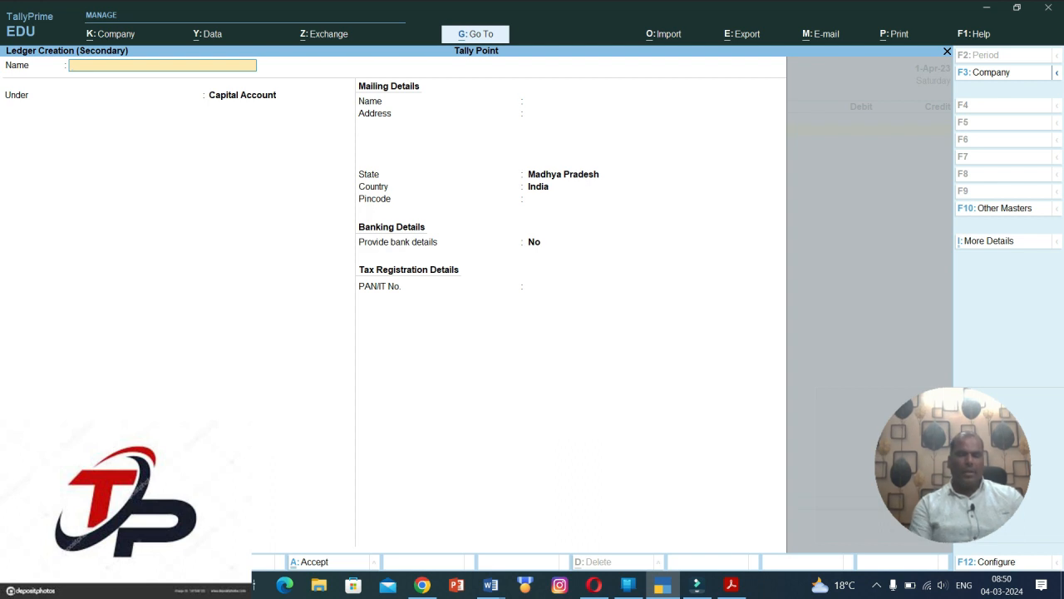
pyautogui.write('VINAYAK')
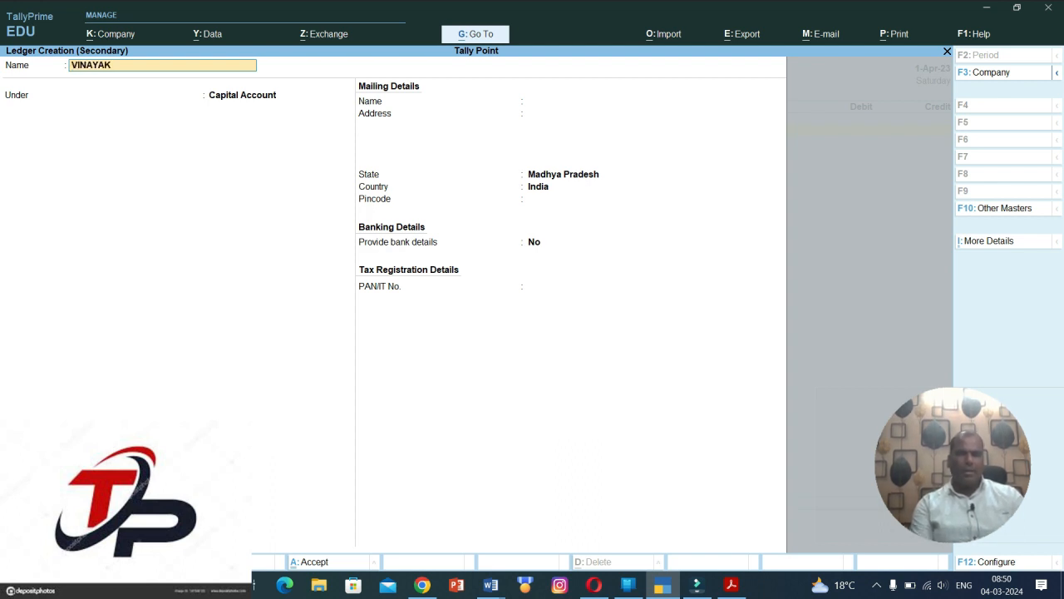
pyautogui.press('BackSpace')
pyautogui.press('BackSpace')
pyautogui.press('BackSpace')
pyautogui.press('BackSpace')
pyautogui.press('BackSpace')
pyautogui.press('BackSpace')
pyautogui.write('Vinayak Tr Cr')
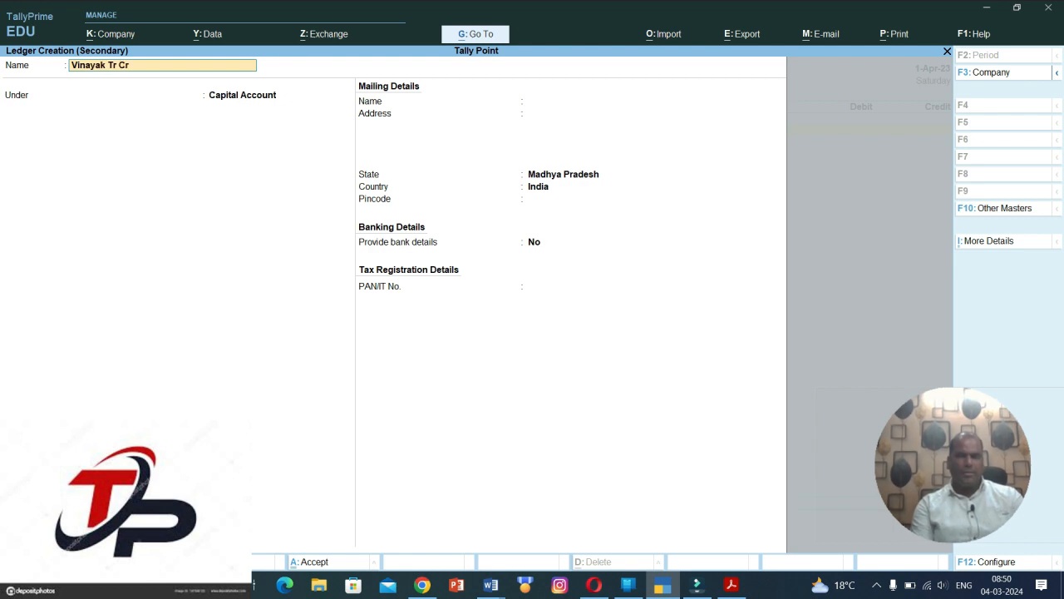
pyautogui.press('Return')
pyautogui.write('Su')
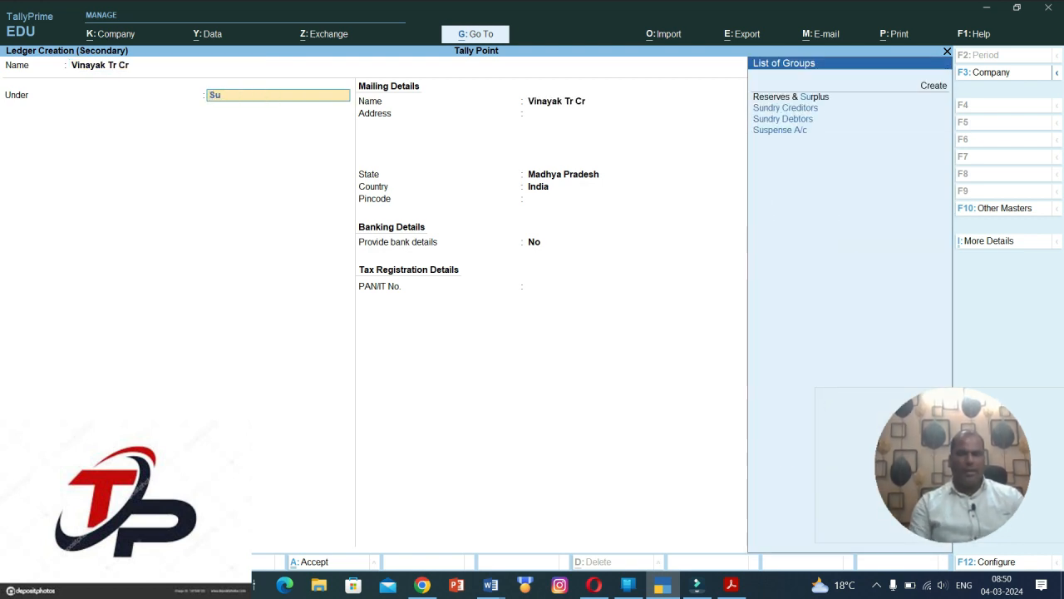
pyautogui.press('Down')
pyautogui.press('Return')
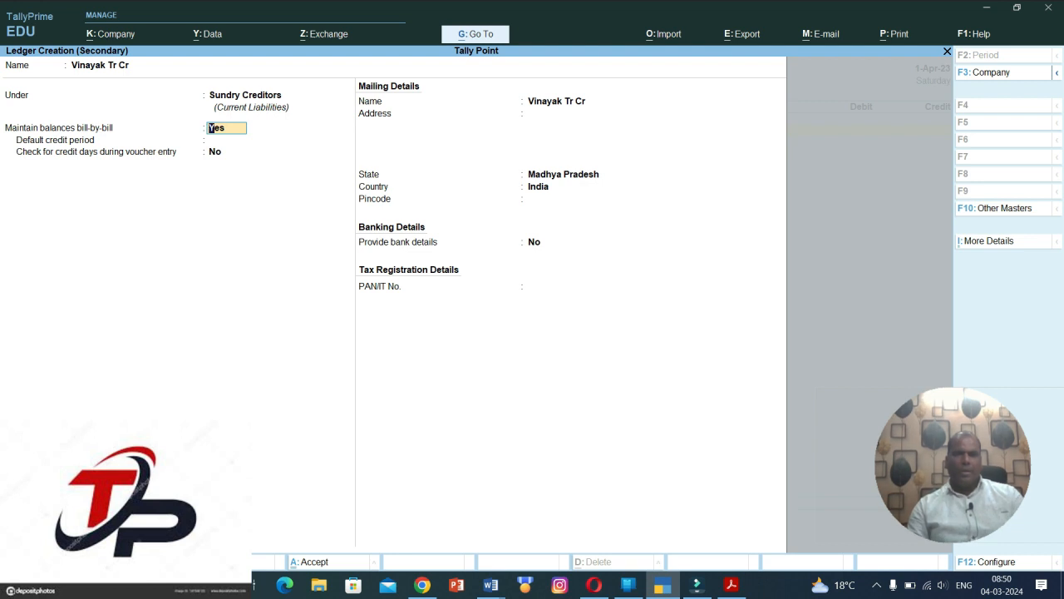
# Keep bill-by-bill balances on with a default credit period of 30 days, leave the mailing details as they are, and save the supplier ledger.
pyautogui.press('Return')
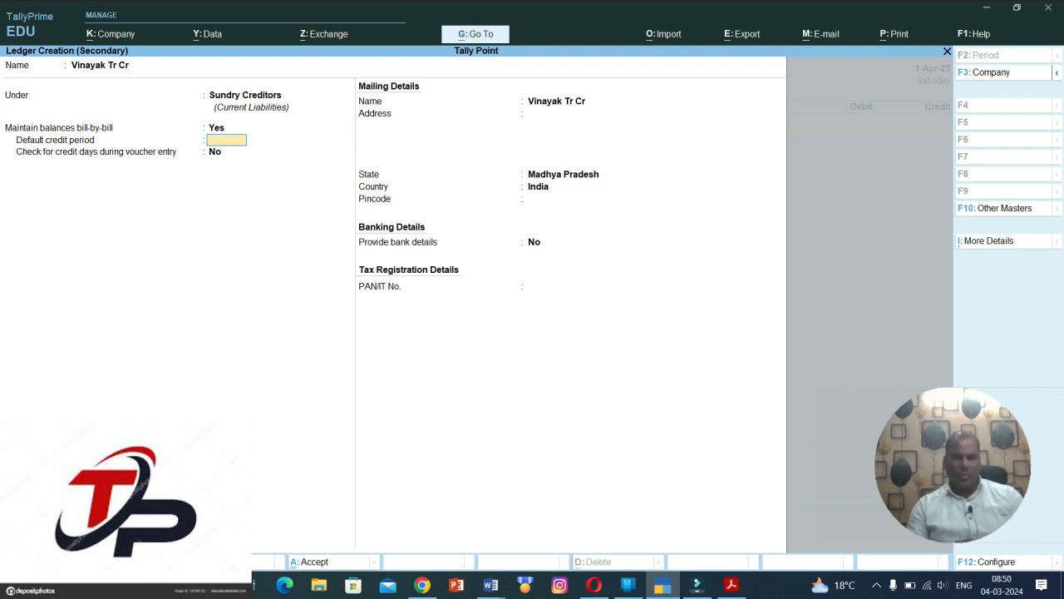
pyautogui.write('30')
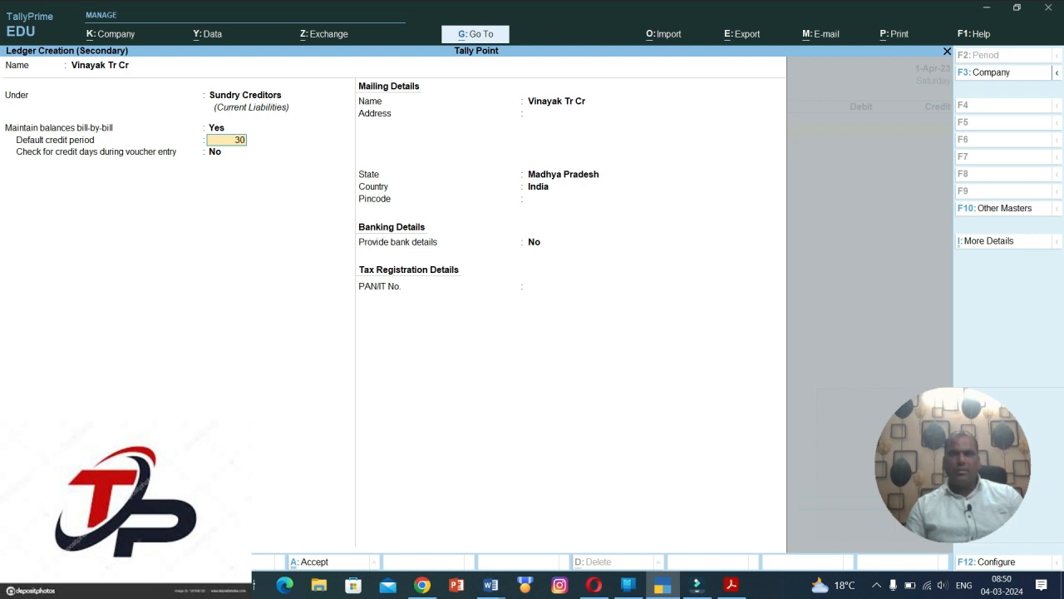
pyautogui.press('Return')
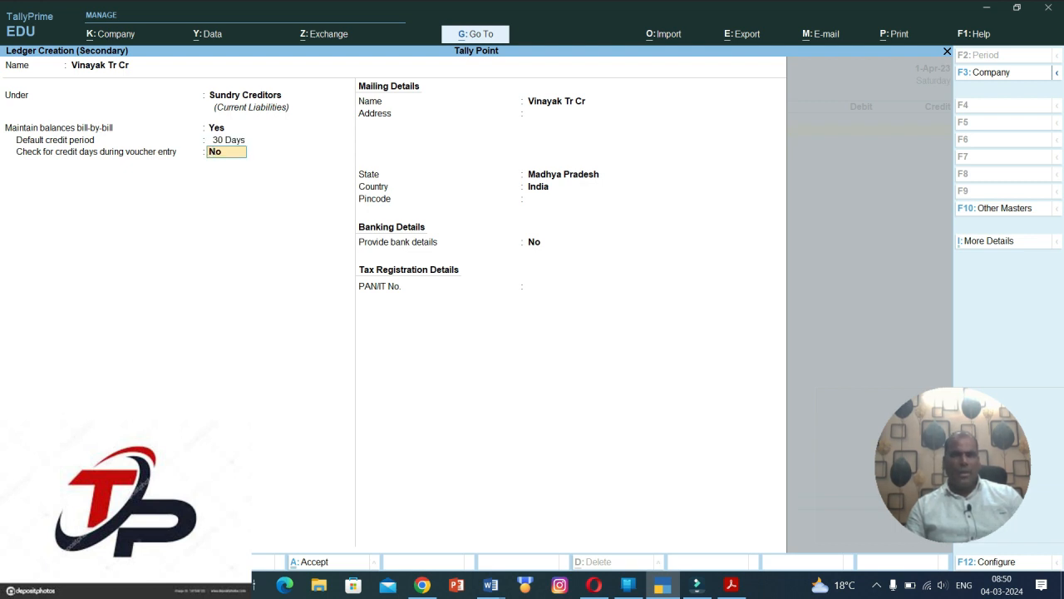
pyautogui.press('Return')
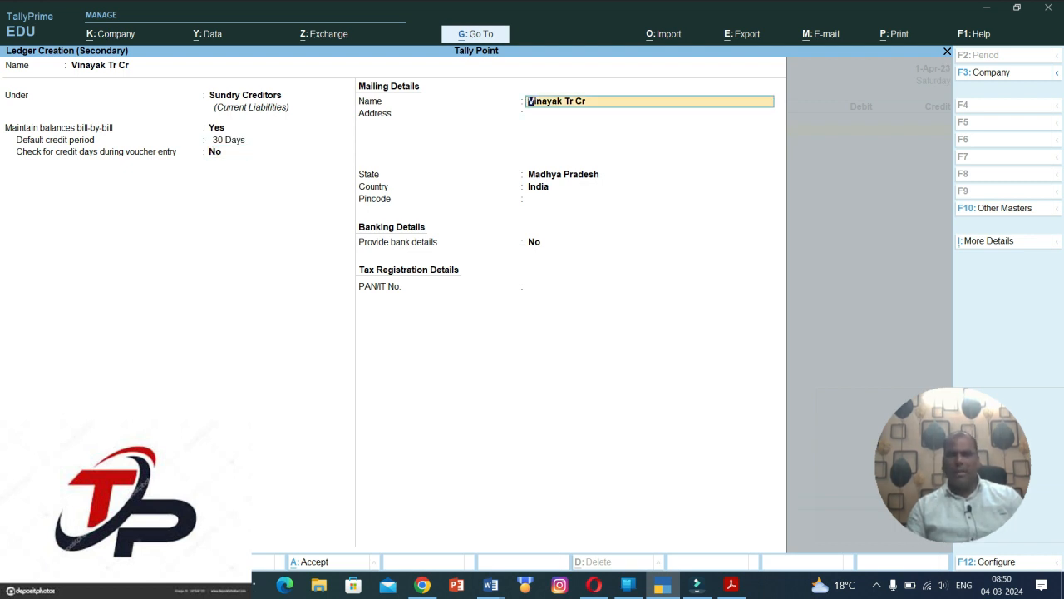
pyautogui.press('Return')
pyautogui.press('Return')
pyautogui.press('Return')
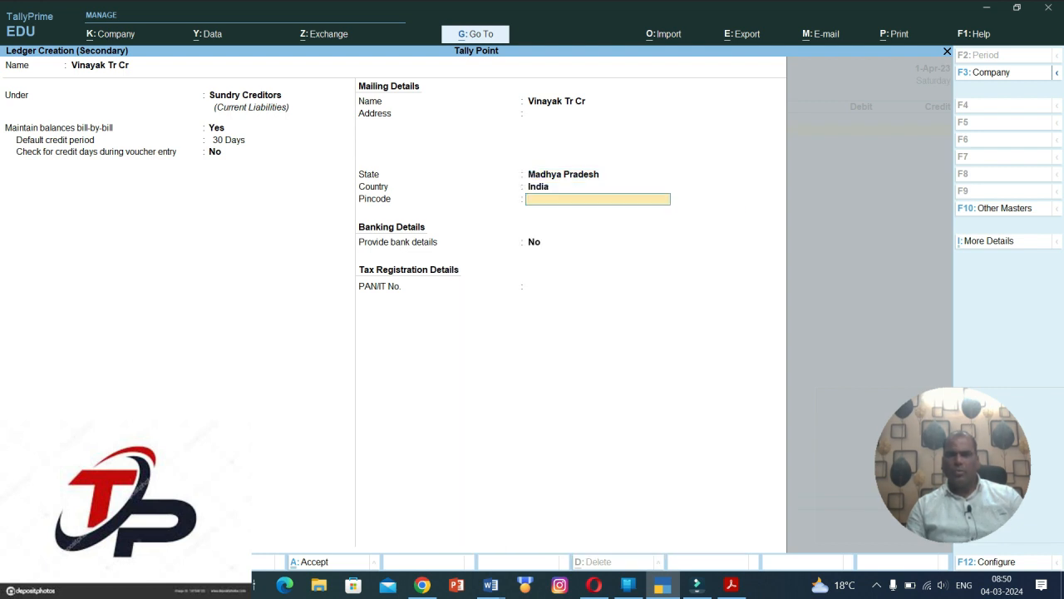
pyautogui.press('Return')
pyautogui.press('ctrl')
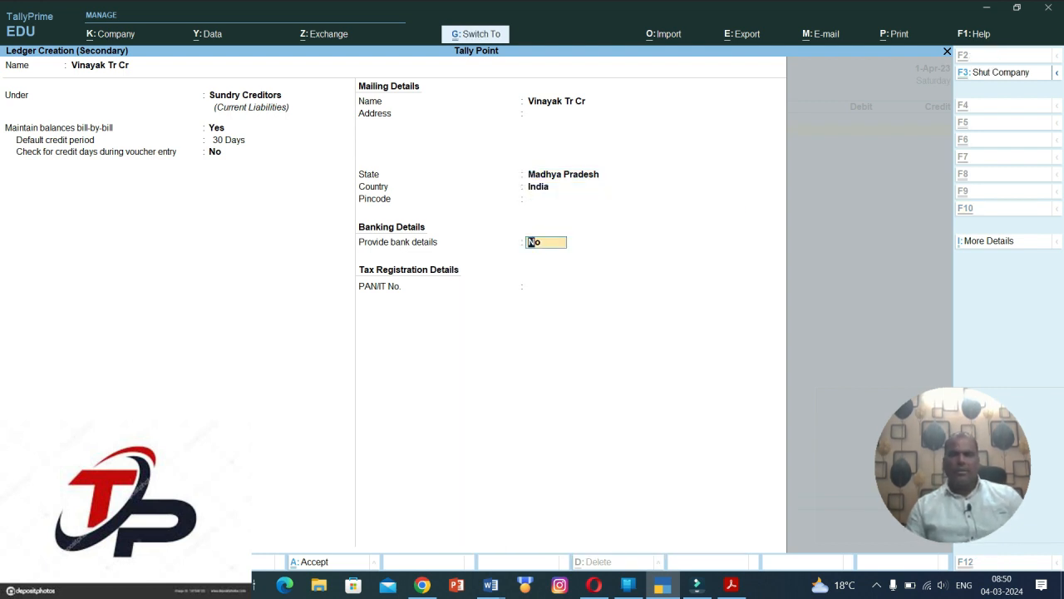
pyautogui.hotkey('ctrl', 'a')
# Credit Vinayak Tr Cr with 50000 and allocate it to the New Ref TP/001/23-24 with 30 credit days.
pyautogui.write('50000')
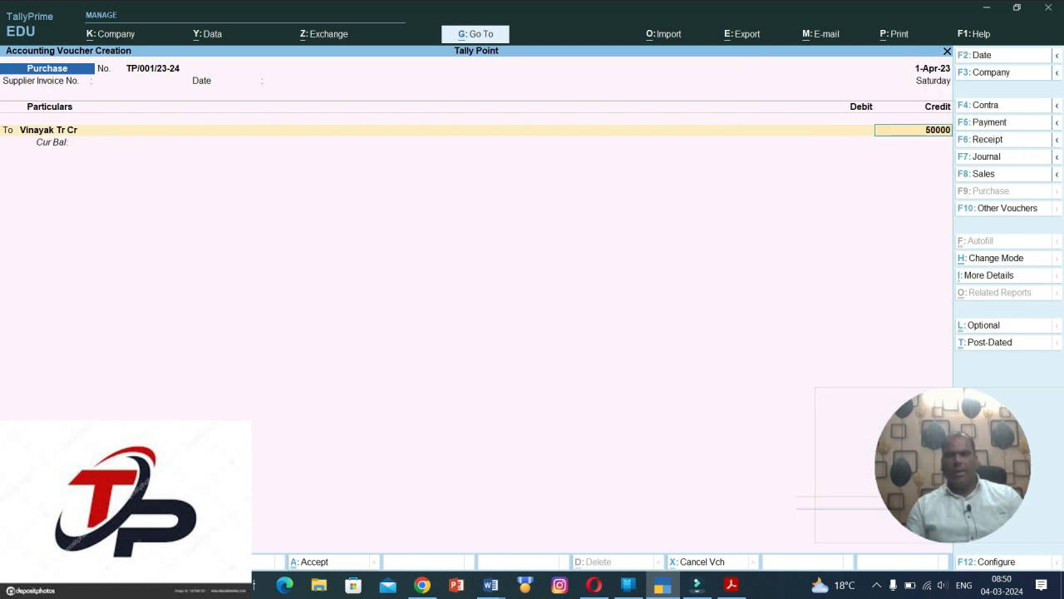
pyautogui.press('Return')
pyautogui.press('Return')
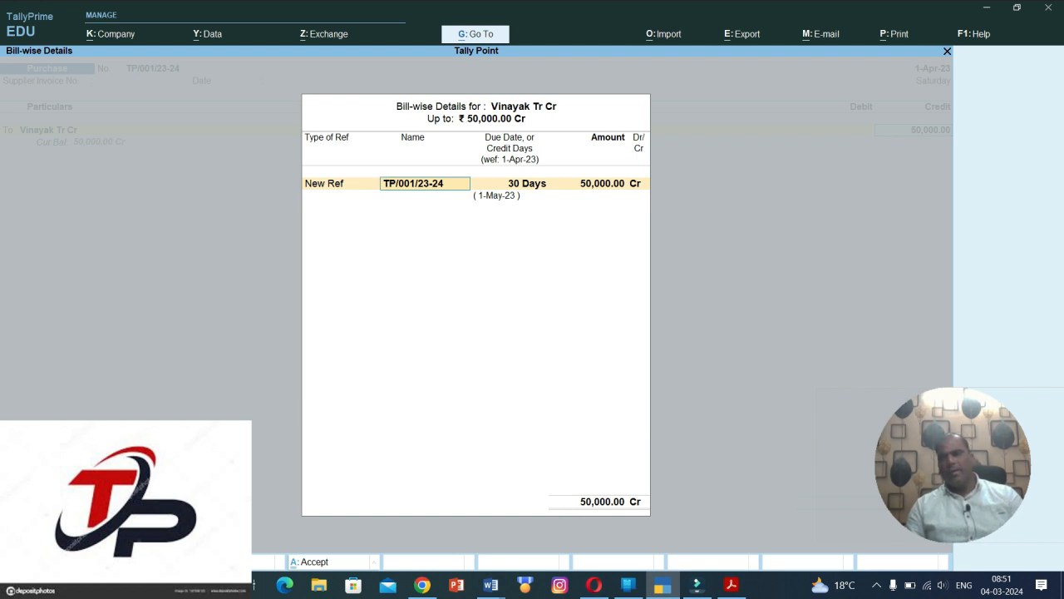
pyautogui.press('Return')
pyautogui.press('Return')
pyautogui.press('Return')
pyautogui.press('Return')
# Create a ledger named Sales under Sales Accounts, then clear it from the Purchase voucher's debit line.
pyautogui.hotkey('alt', 'c')
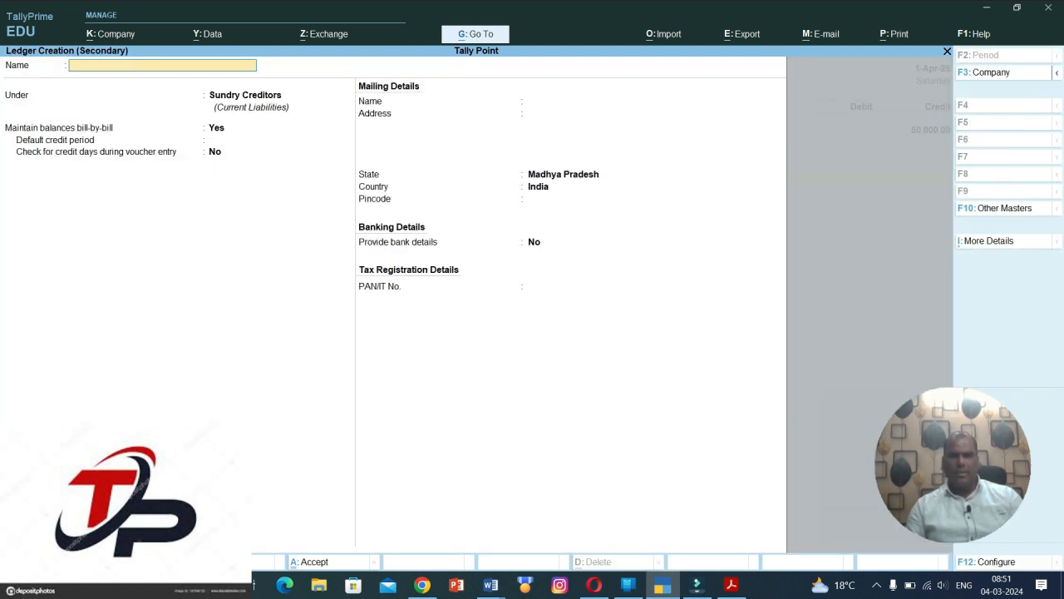
pyautogui.write('Sales')
pyautogui.press('Return')
pyautogui.write('sa')
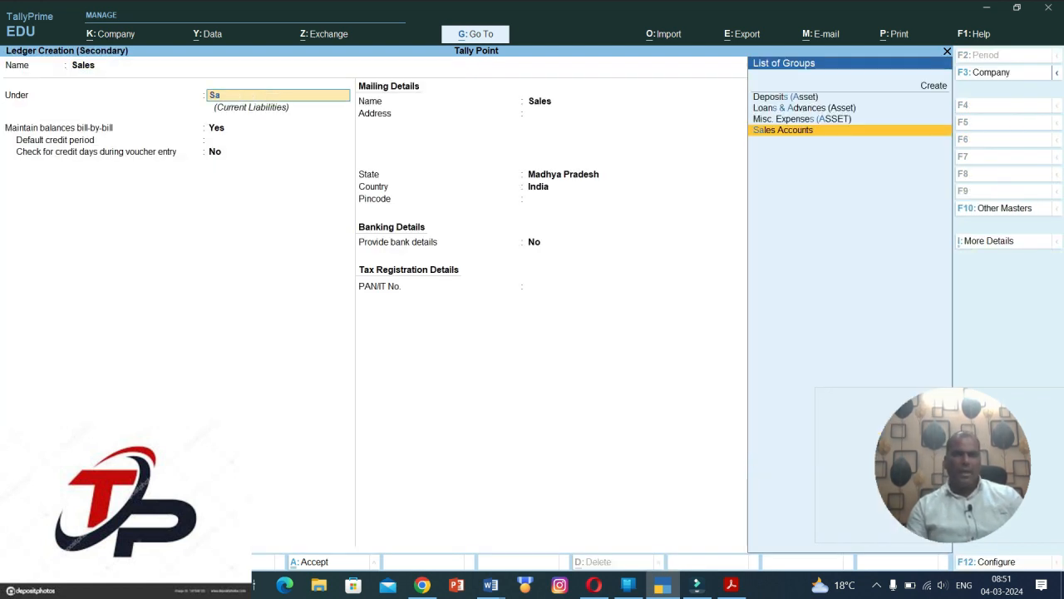
pyautogui.press('Return')
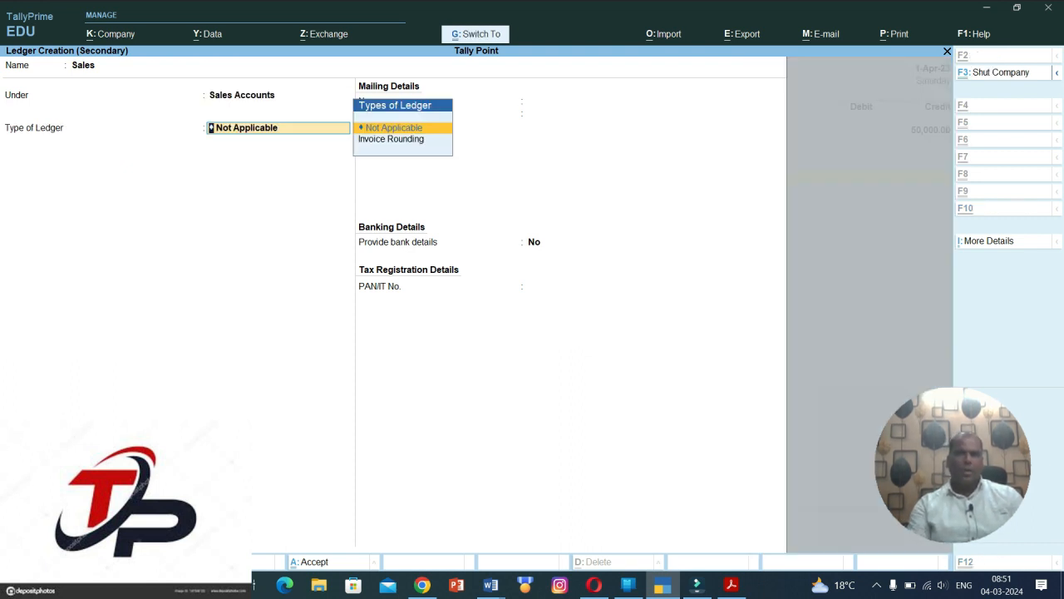
pyautogui.hotkey('ctrl', 'a')
pyautogui.press('Escape')
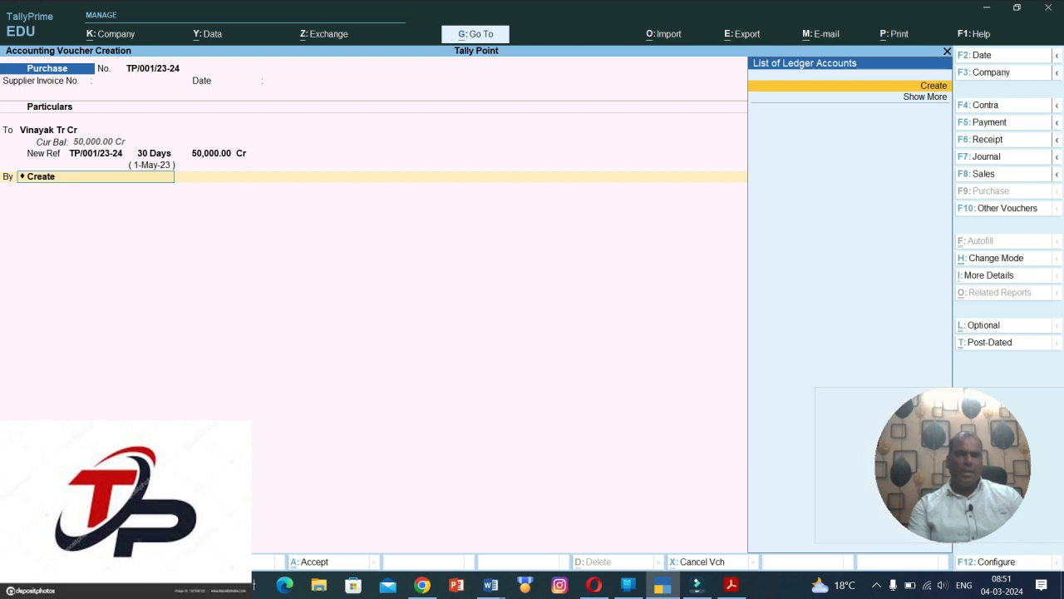
# Create a ledger named Purchase under Purchase Accounts for the 50,000.00 debit line and save the Purchase voucher.
pyautogui.press('Return')
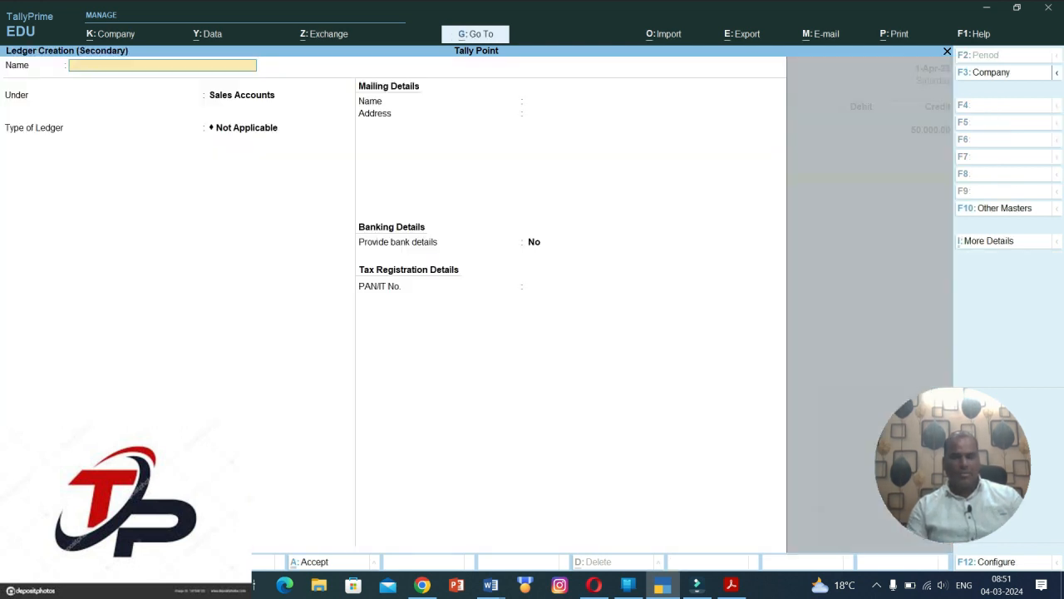
pyautogui.write('Purchase')
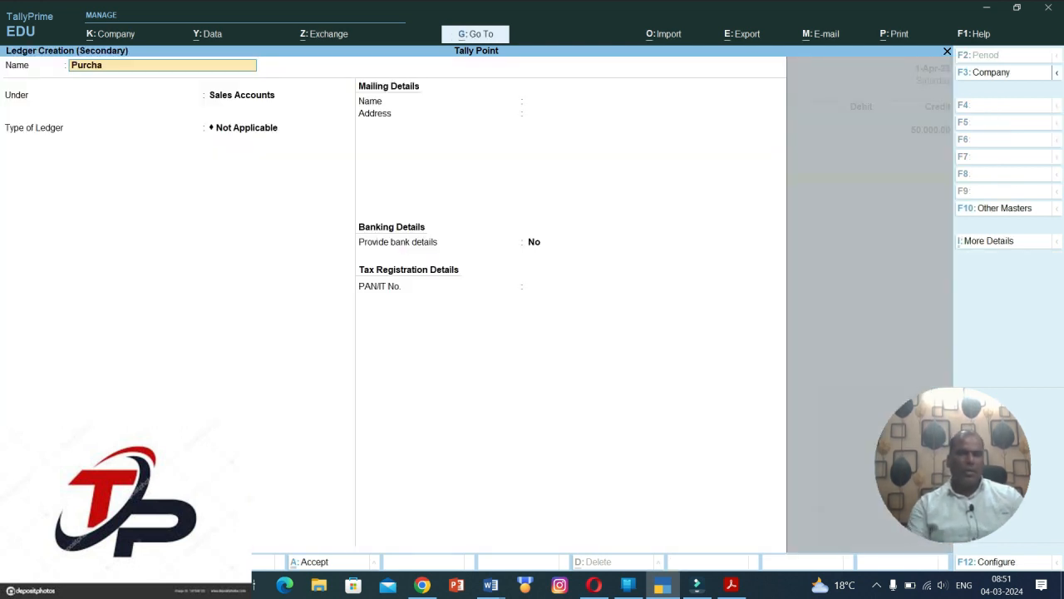
pyautogui.press('Return')
pyautogui.write('Pu')
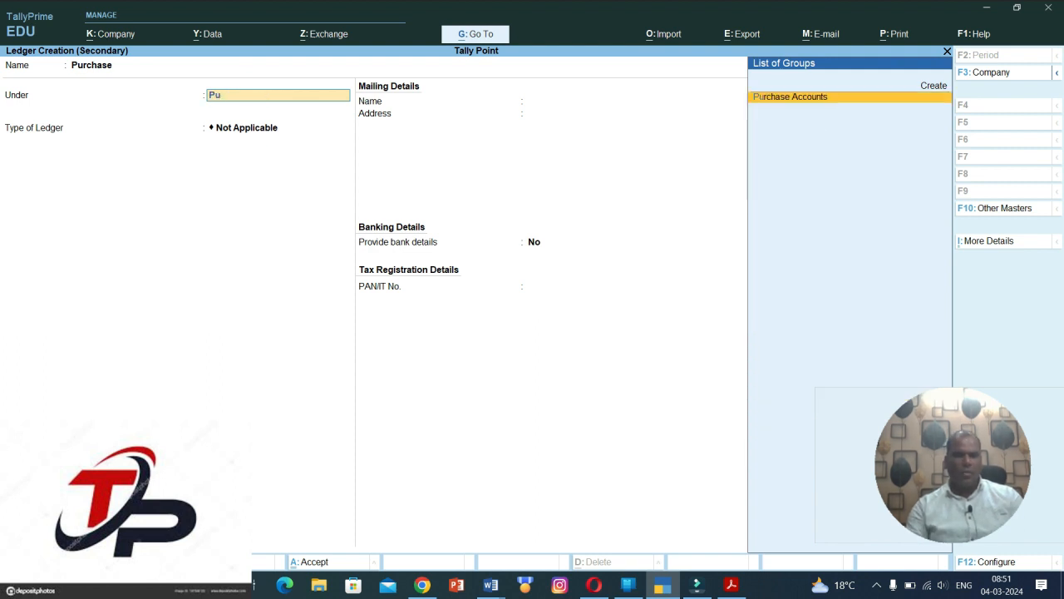
pyautogui.press('Return')
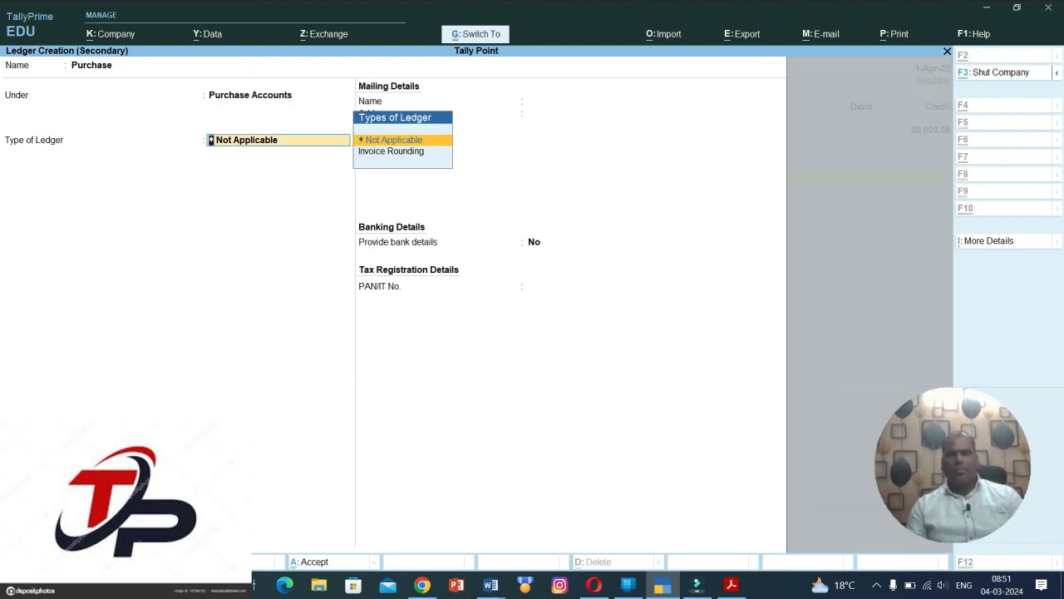
pyautogui.hotkey('ctrl', 'a')
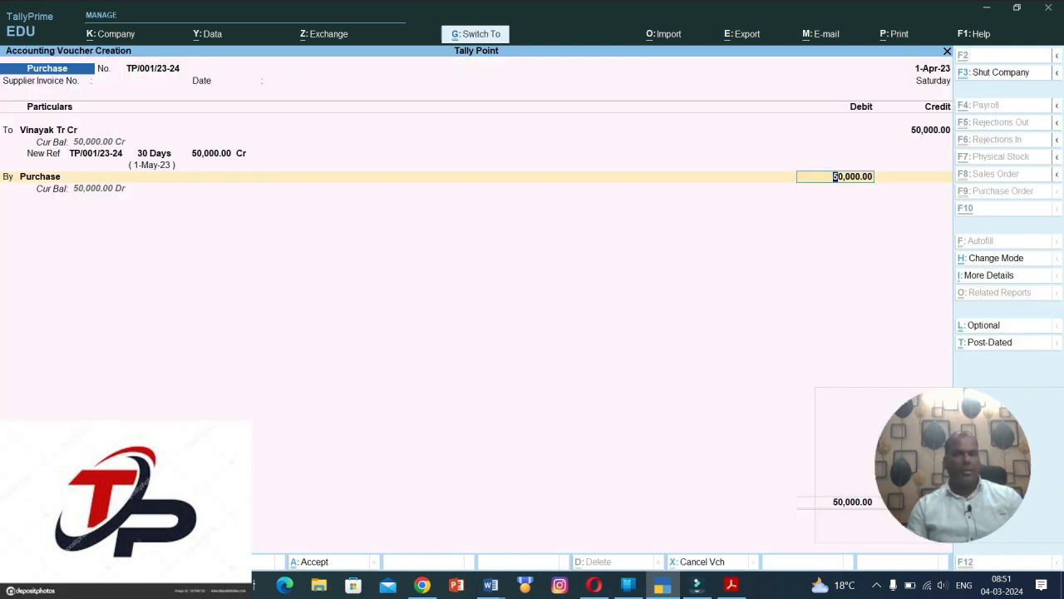
pyautogui.hotkey('ctrl', 'a')
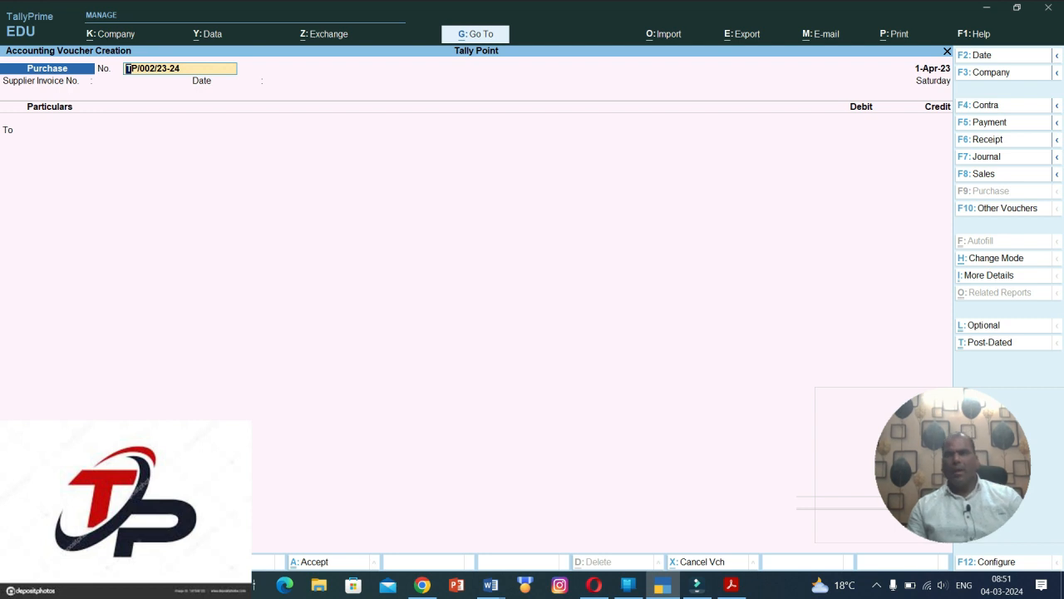
# Switch to a new Sales voucher and change its mode to As Voucher.
pyautogui.press('F8')
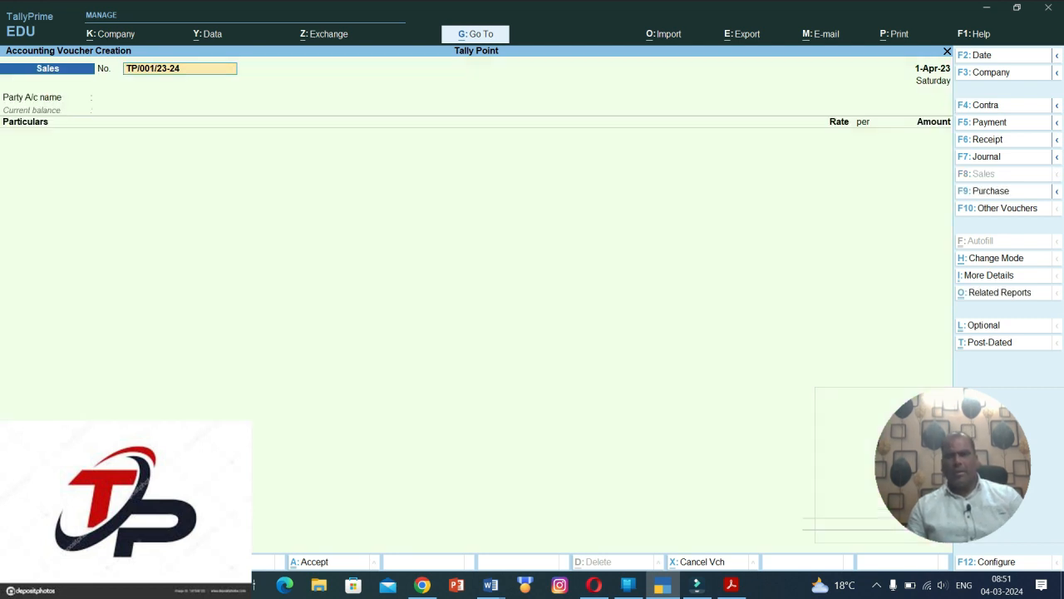
pyautogui.press('ctrl')
pyautogui.press('ctrl')
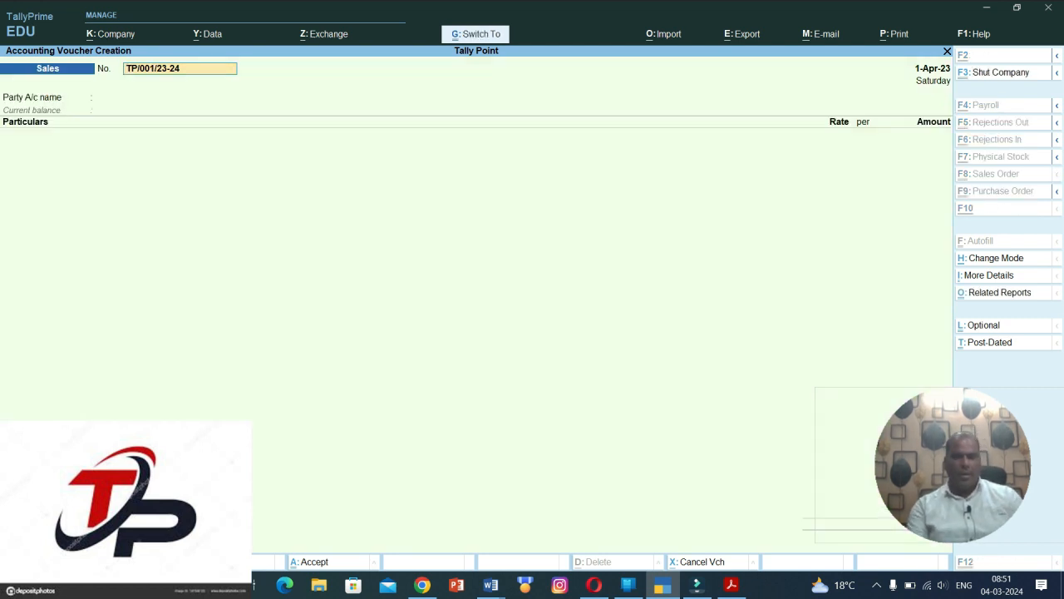
pyautogui.hotkey('ctrl', 'h')
pyautogui.press('Down')
pyautogui.press('Return')
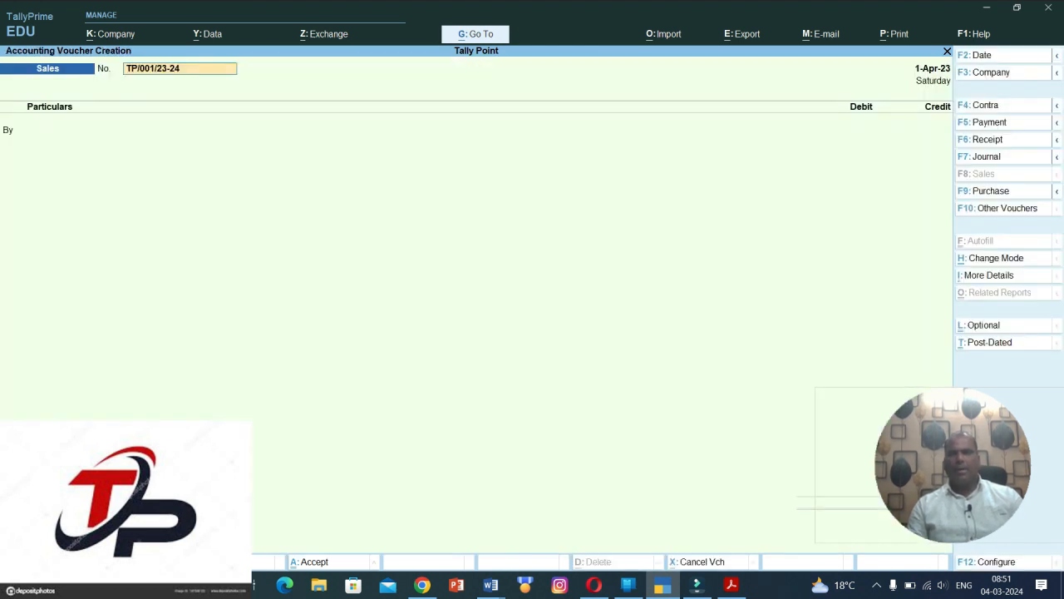
# Create a customer ledger named Balaji Tr Dr under Sundry Debtors from the Sales voucher.
pyautogui.hotkey('alt', 'c')
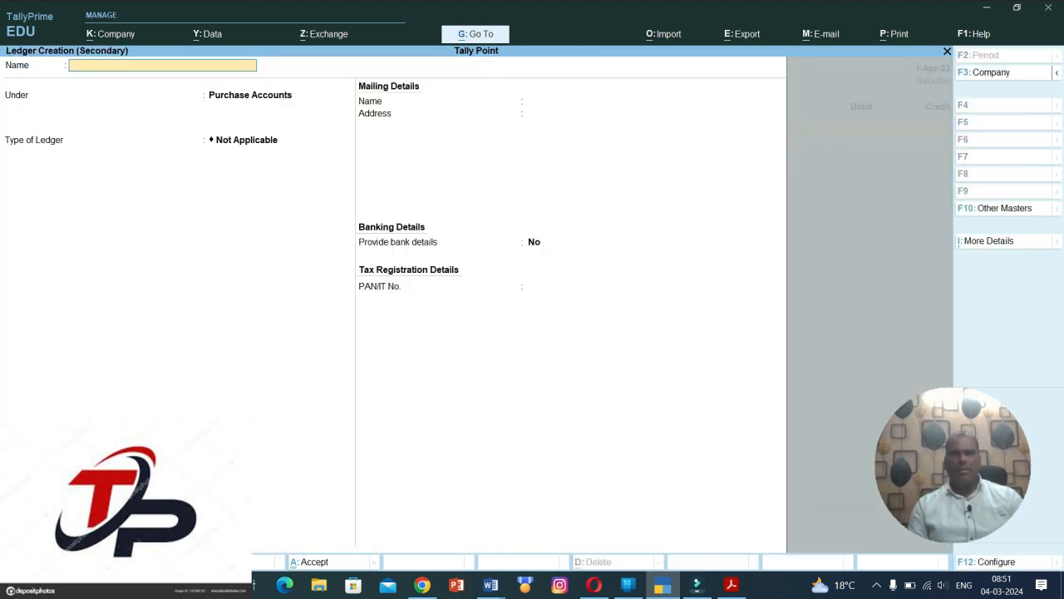
pyautogui.write('Balaji t')
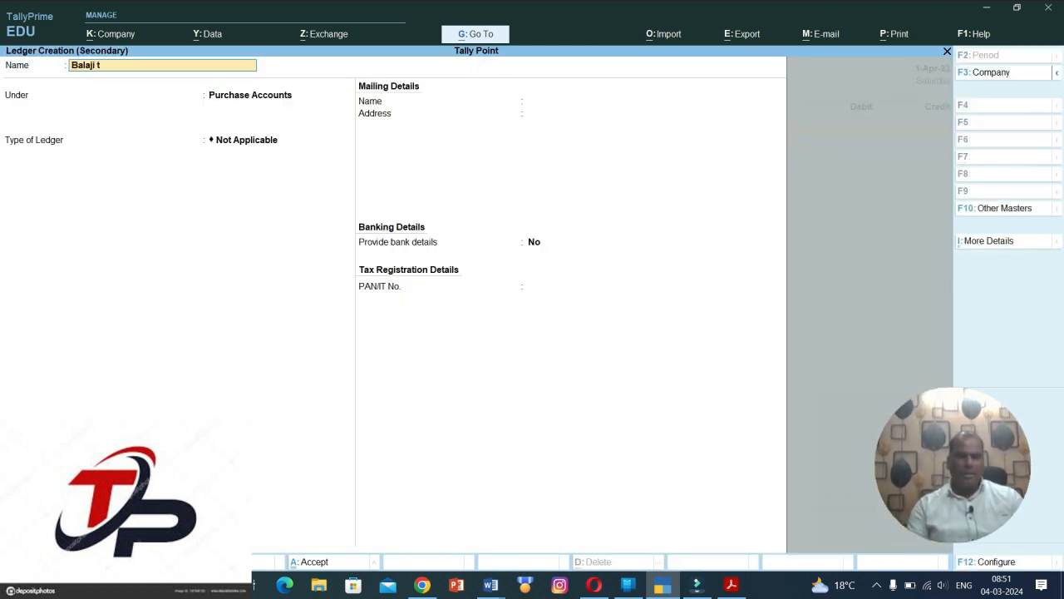
pyautogui.write('r Dr')
pyautogui.press('Return')
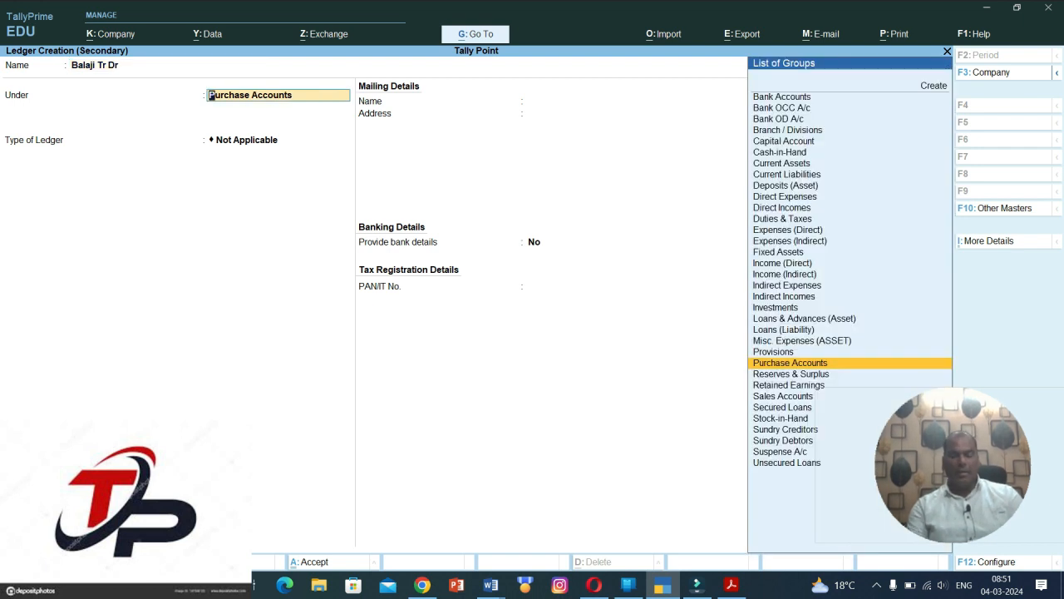
pyautogui.write('Su')
pyautogui.press('Down')
pyautogui.press('Return')
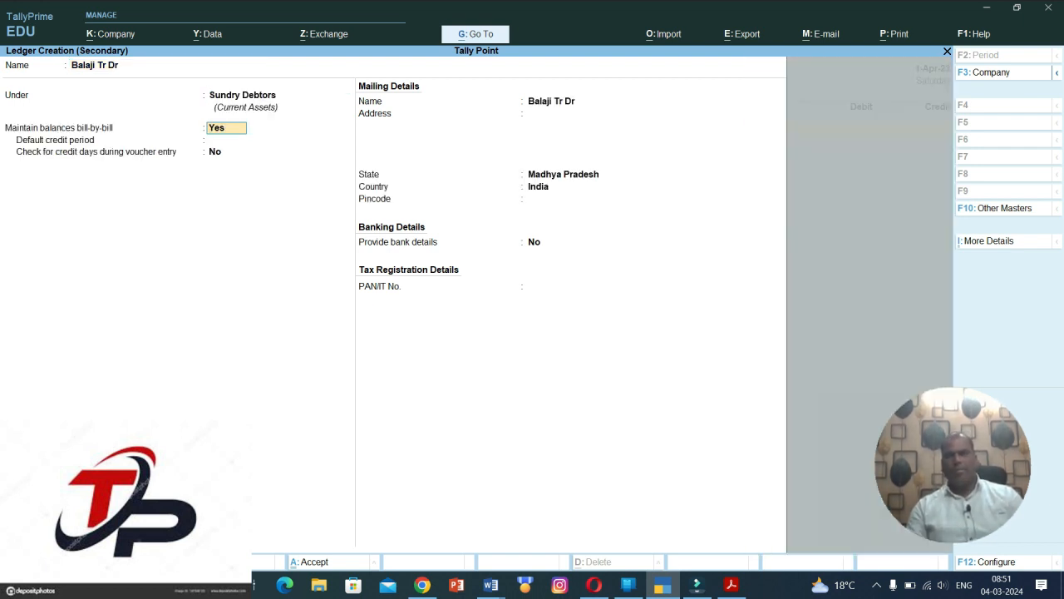
# Keep bill-by-bill balances on for the customer ledger and set its default credit period to the date 1-May-23.
pyautogui.press('Return')
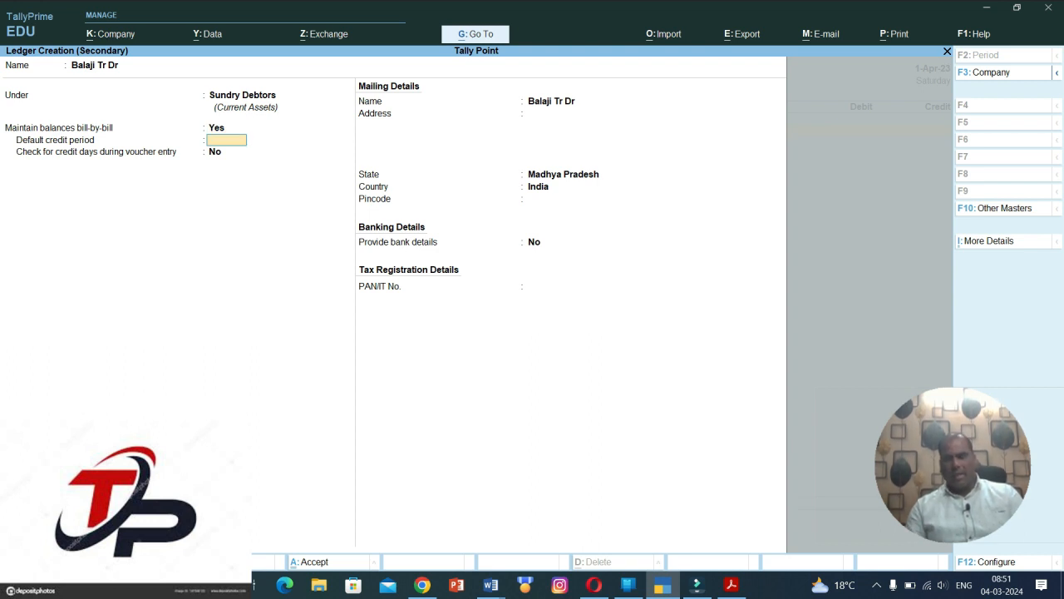
pyautogui.write('30')
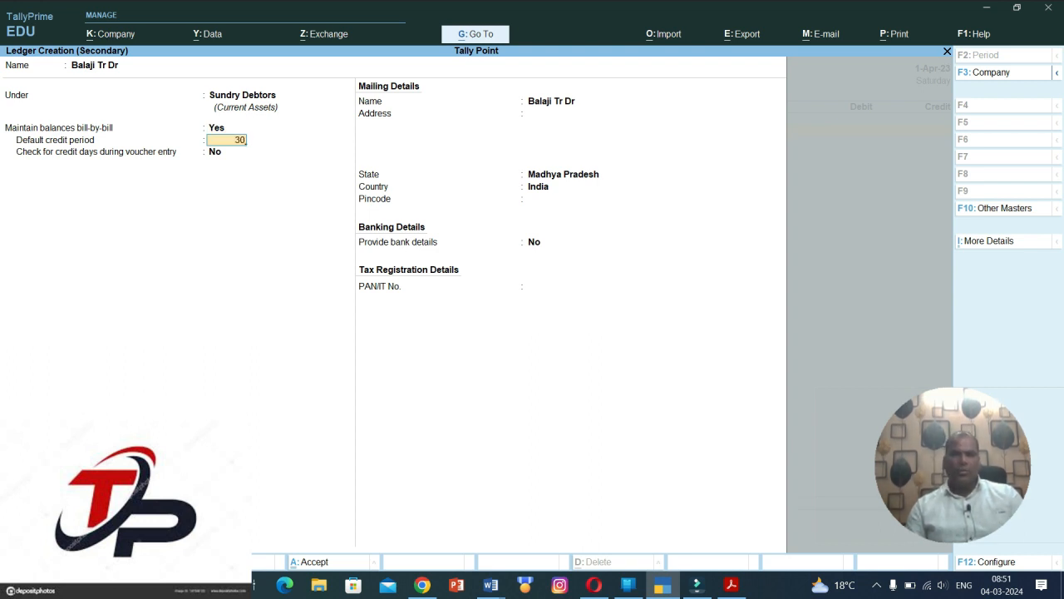
pyautogui.press('Return')
pyautogui.press('BackSpace')
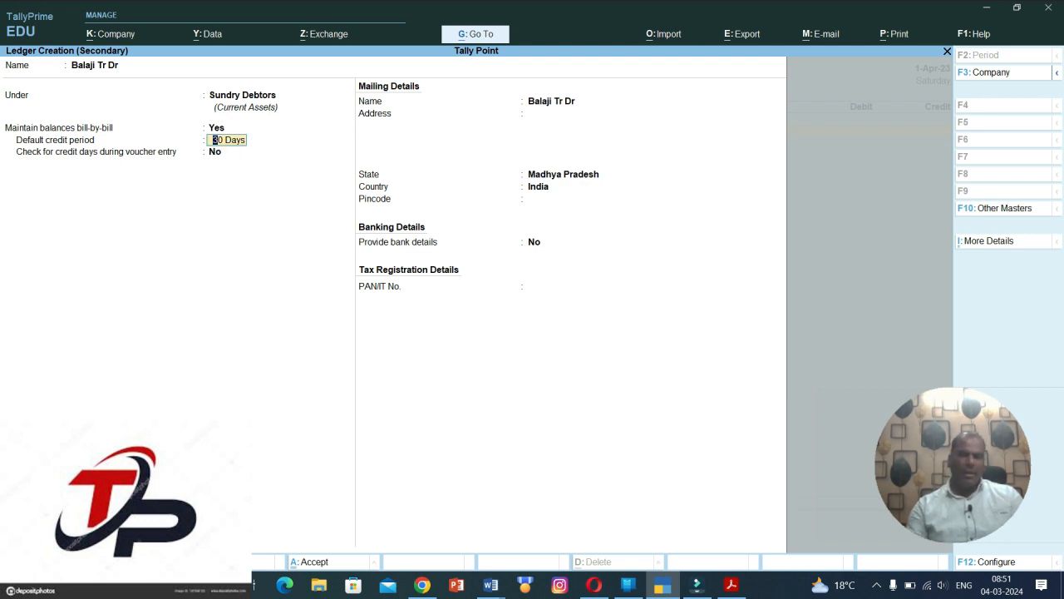
pyautogui.write('1-5')
pyautogui.press('Return')
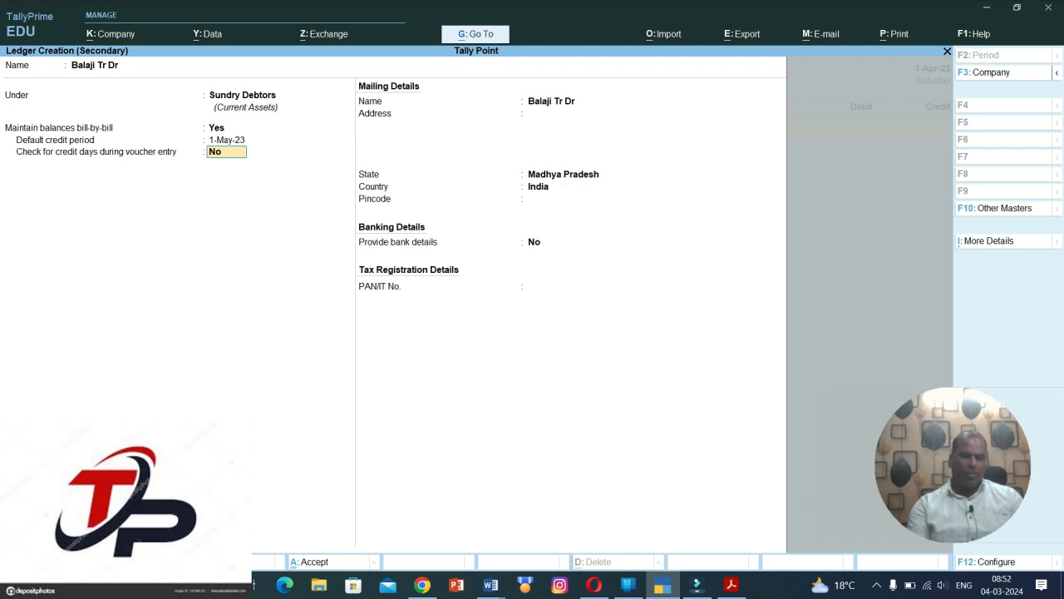
# In the ledger configuration, enable both Show more configurations and Show all configurations.
pyautogui.press('F12')
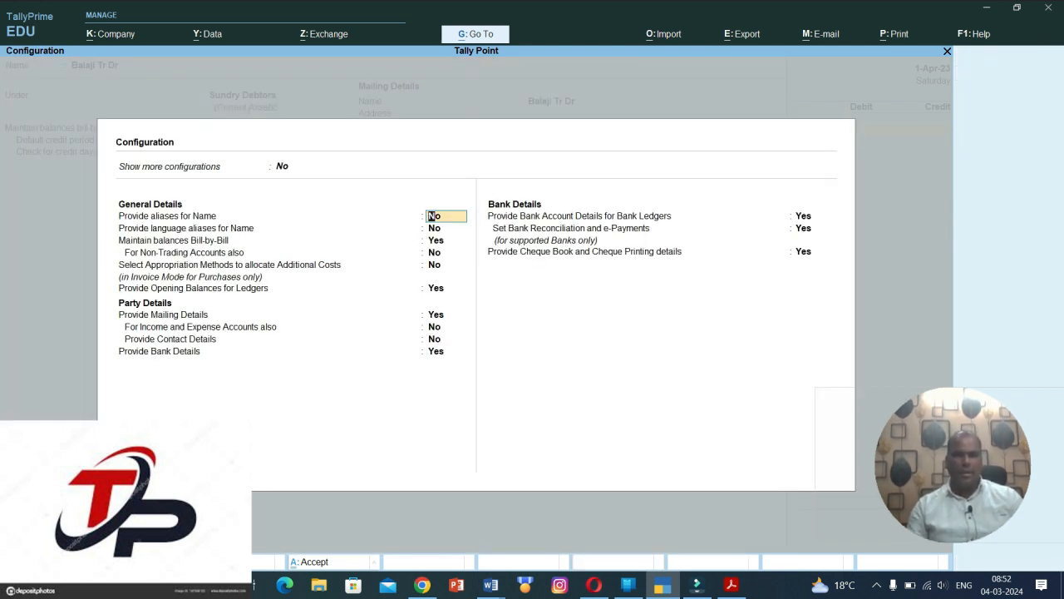
pyautogui.press('Up')
pyautogui.write('y')
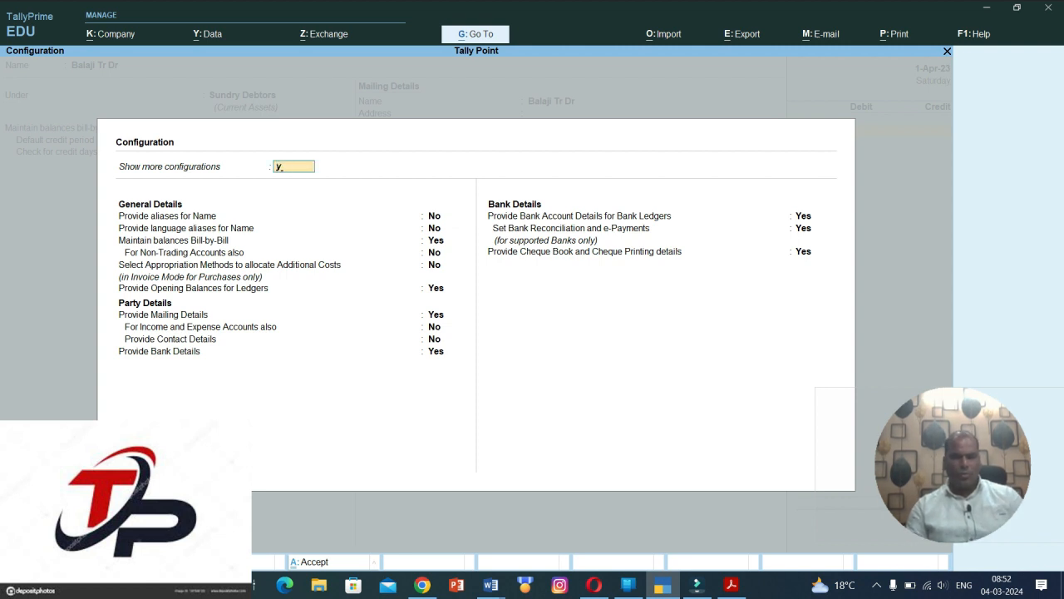
pyautogui.press('Return')
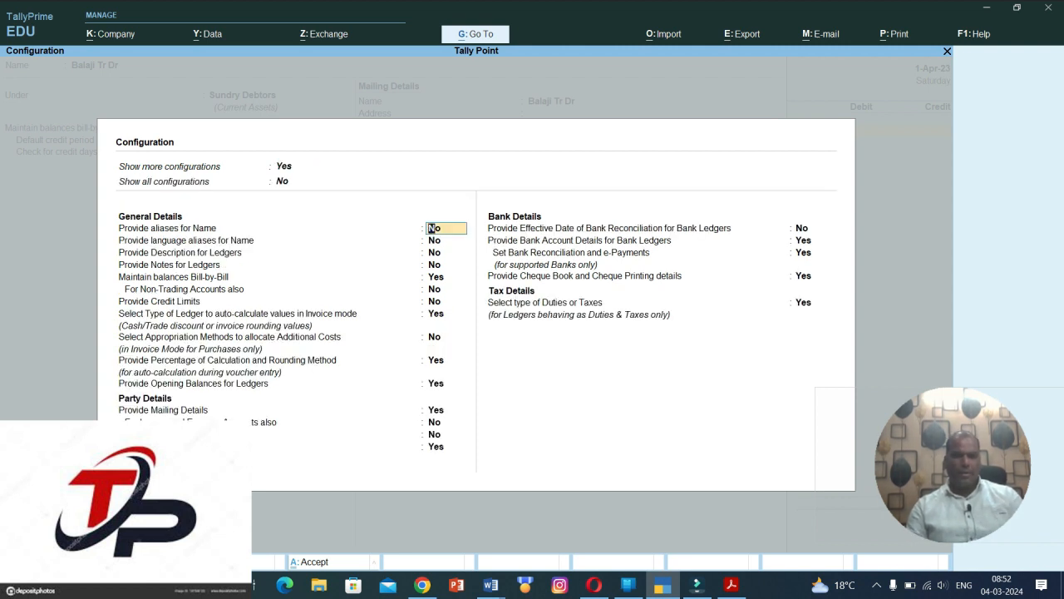
pyautogui.press('Up')
pyautogui.write('y')
pyautogui.press('Return')
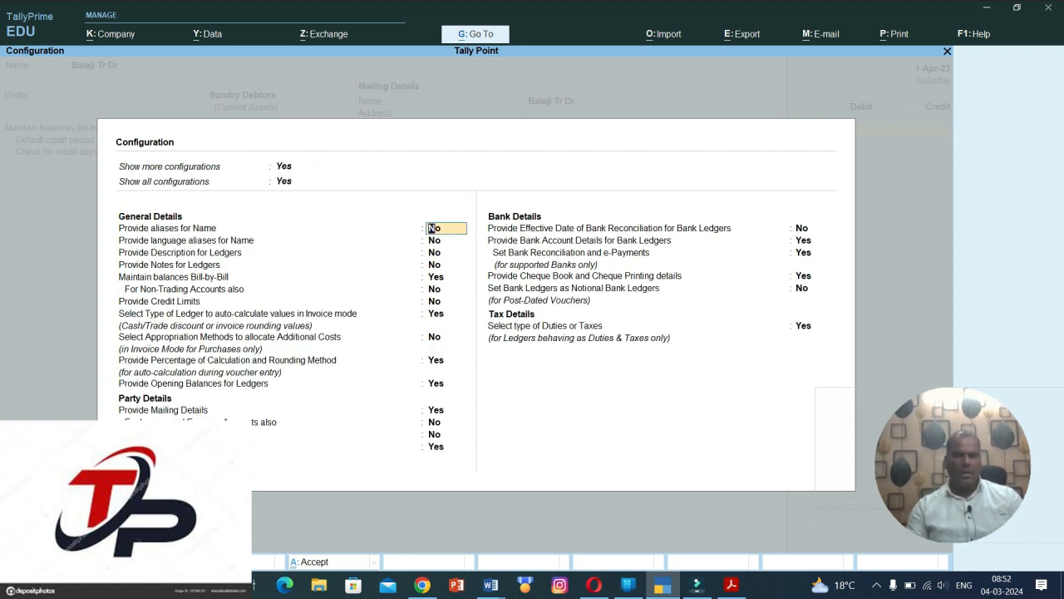
# Set Provide Credit Limits to Yes in the general ledger details and accept the configuration.
pyautogui.press('Return')
pyautogui.press('Return')
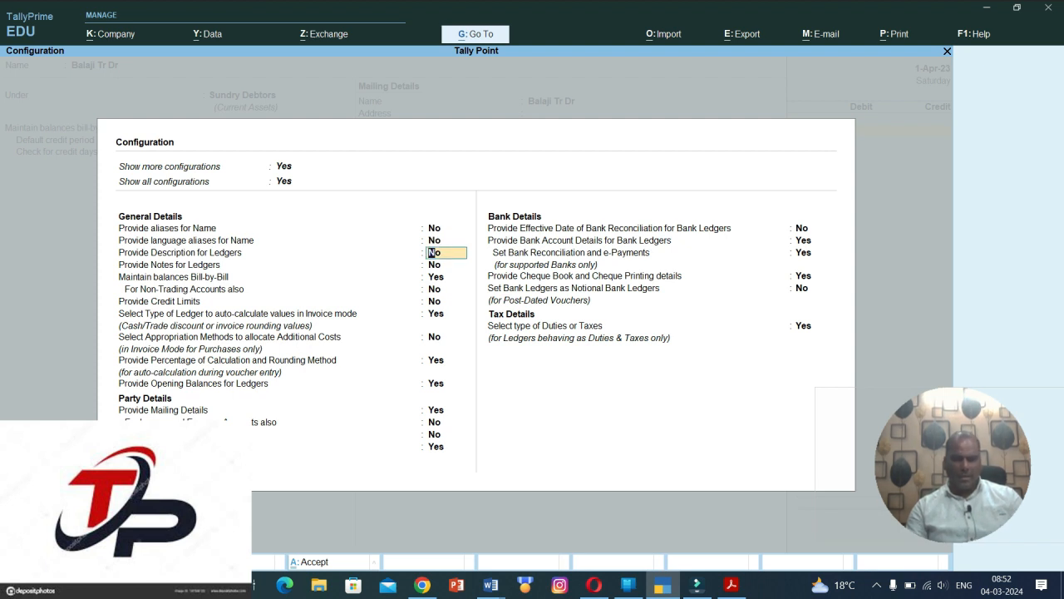
pyautogui.press('Return')
pyautogui.press('Return')
pyautogui.press('Return')
pyautogui.press('Return')
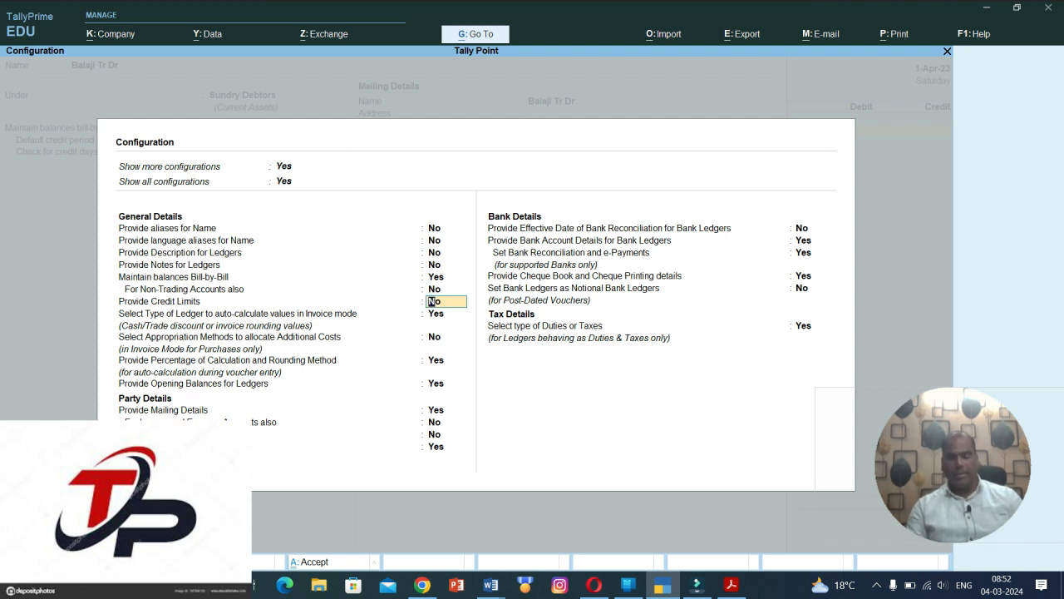
pyautogui.write('y')
pyautogui.press('Return')
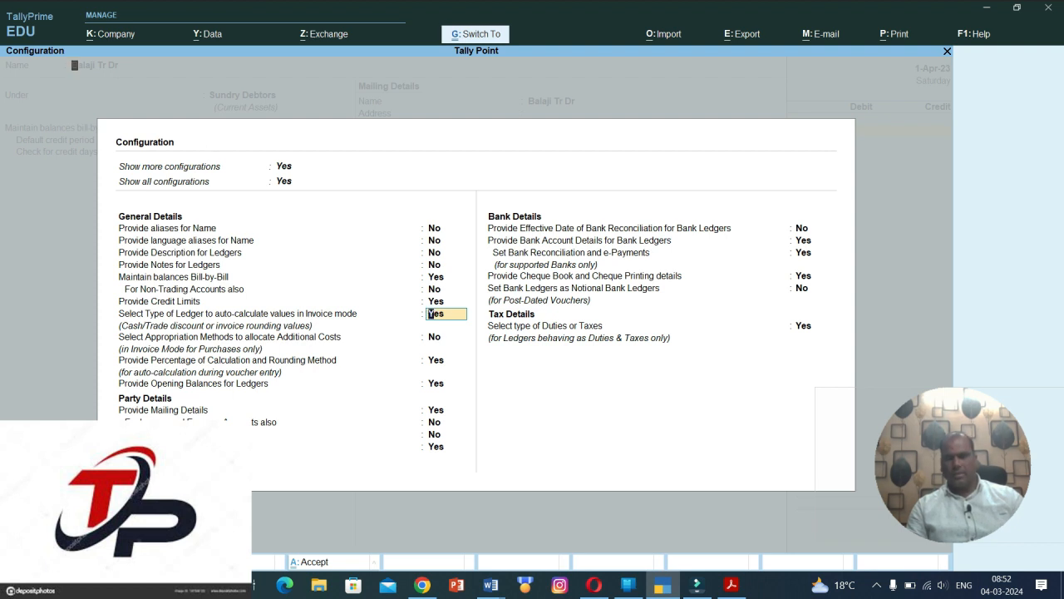
pyautogui.hotkey('ctrl', 'a')
# Specify a credit limit of 75,000 for the customer ledger, keep the post-dated override off, and save the ledger.
pyautogui.press('Return')
pyautogui.press('Return')
pyautogui.press('Return')
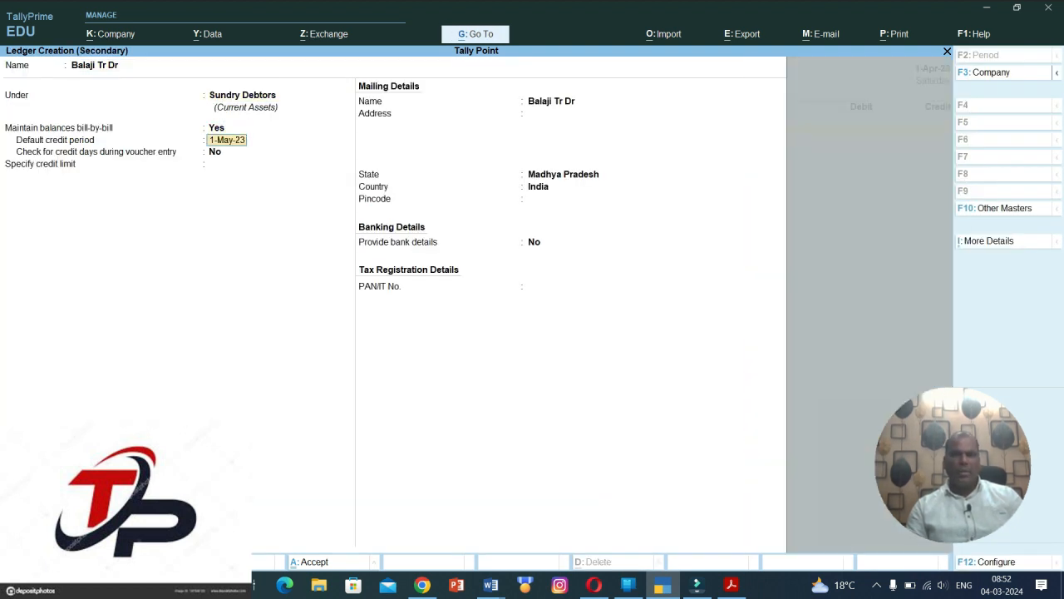
pyautogui.press('Return')
pyautogui.press('Return')
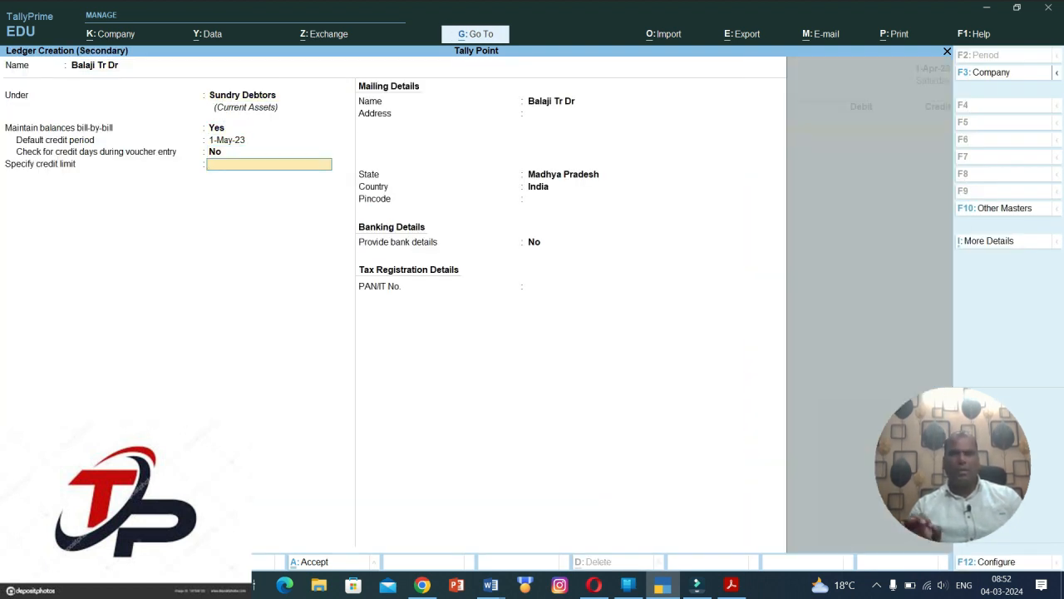
pyautogui.write('75000')
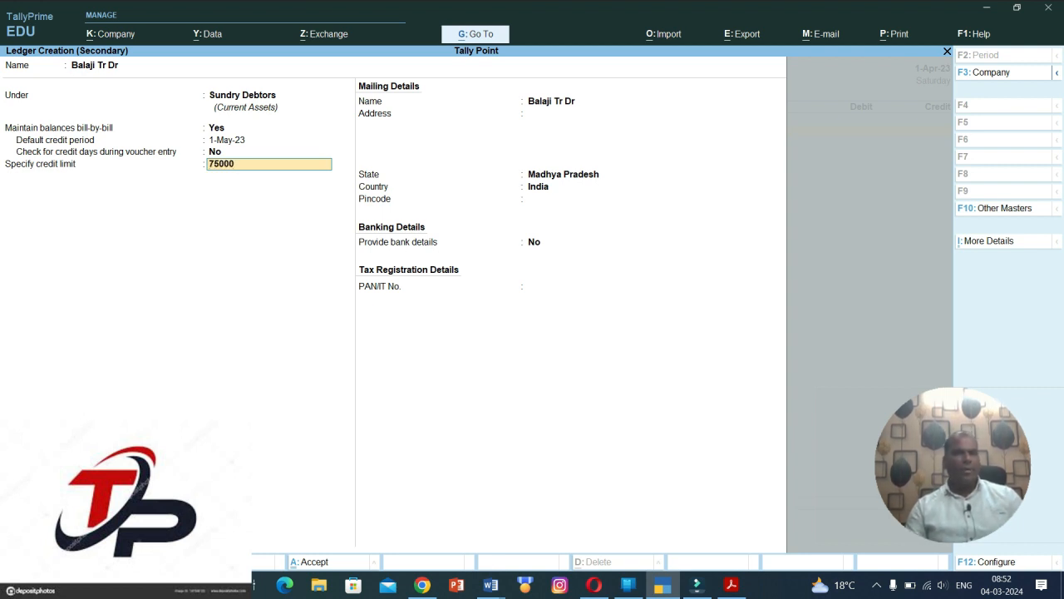
pyautogui.press('Return')
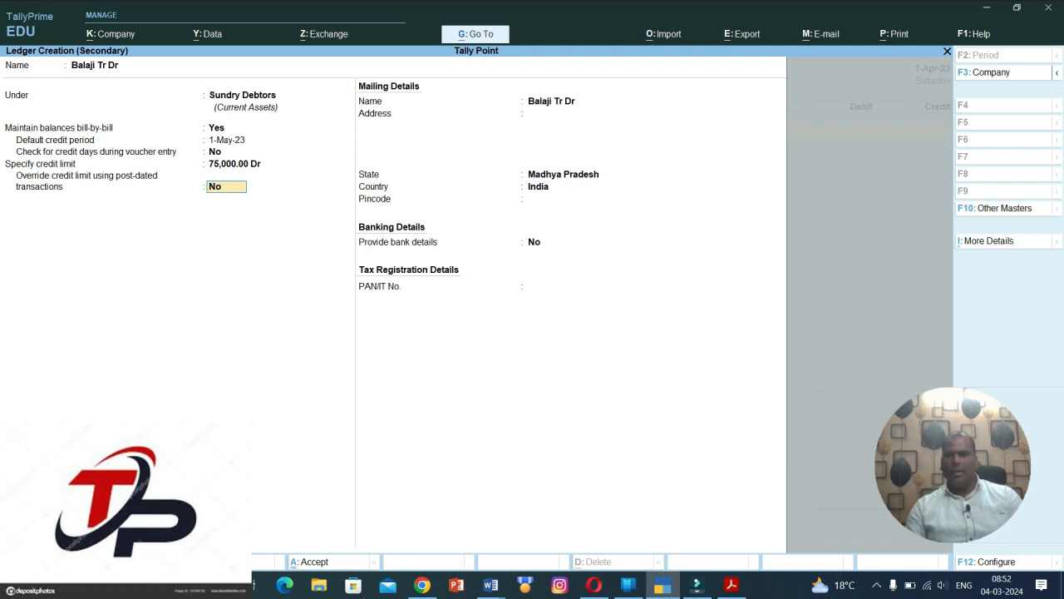
pyautogui.press('Return')
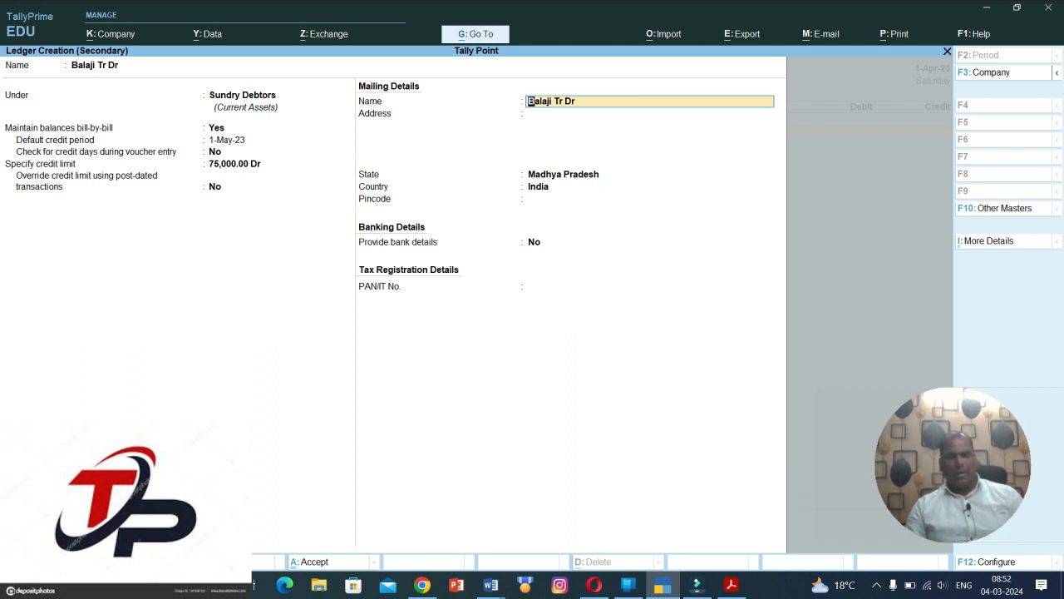
pyautogui.press('ctrl')
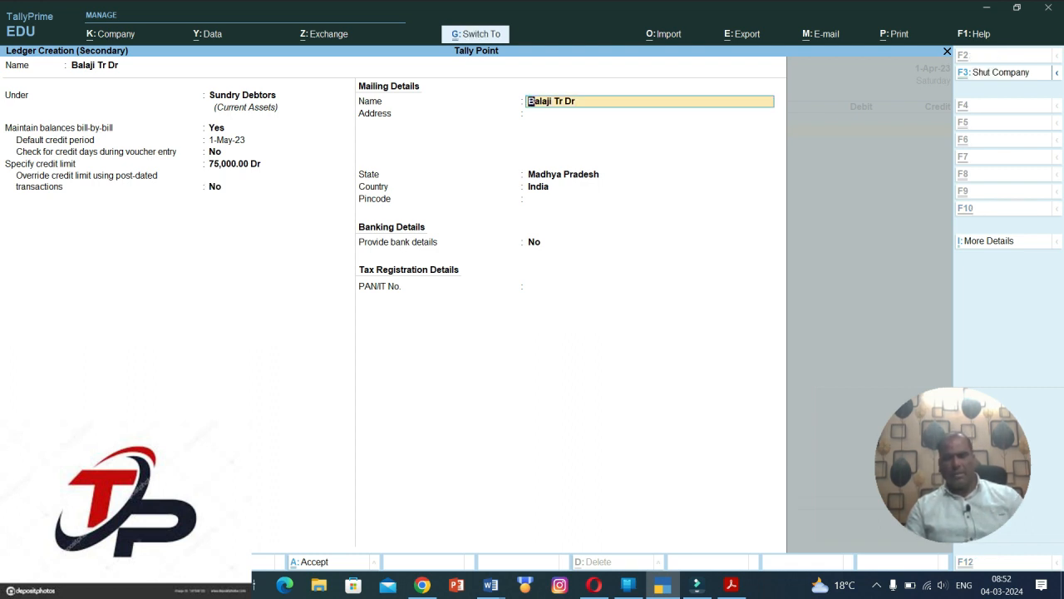
pyautogui.hotkey('ctrl', 'a')
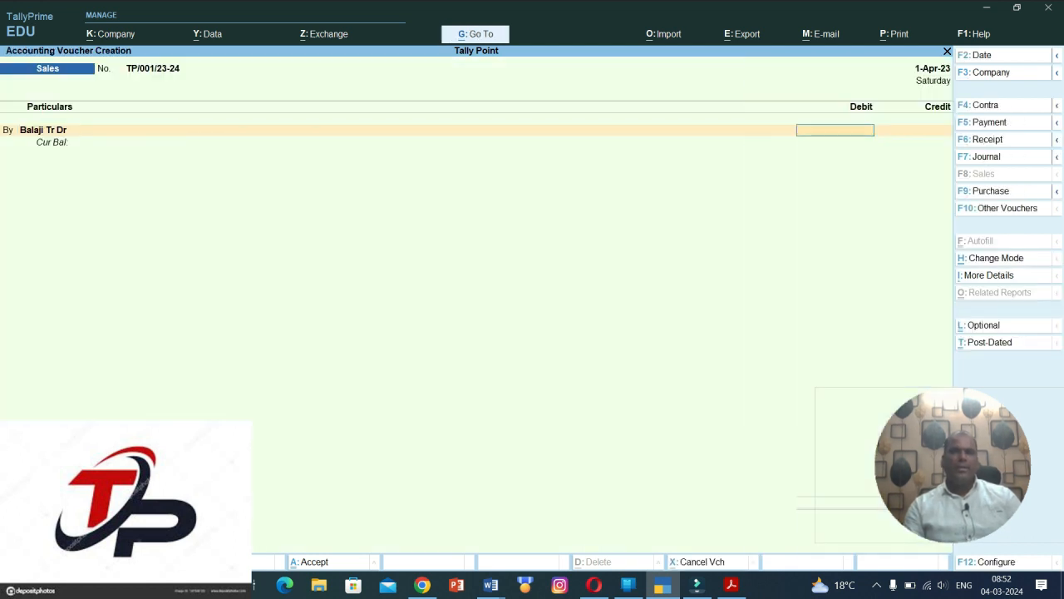
# Debit Balaji Tr Dr for 76,000 with New Ref TP/001/23-24 due 1-May-23 in the bill-wise details.
pyautogui.write('76000')
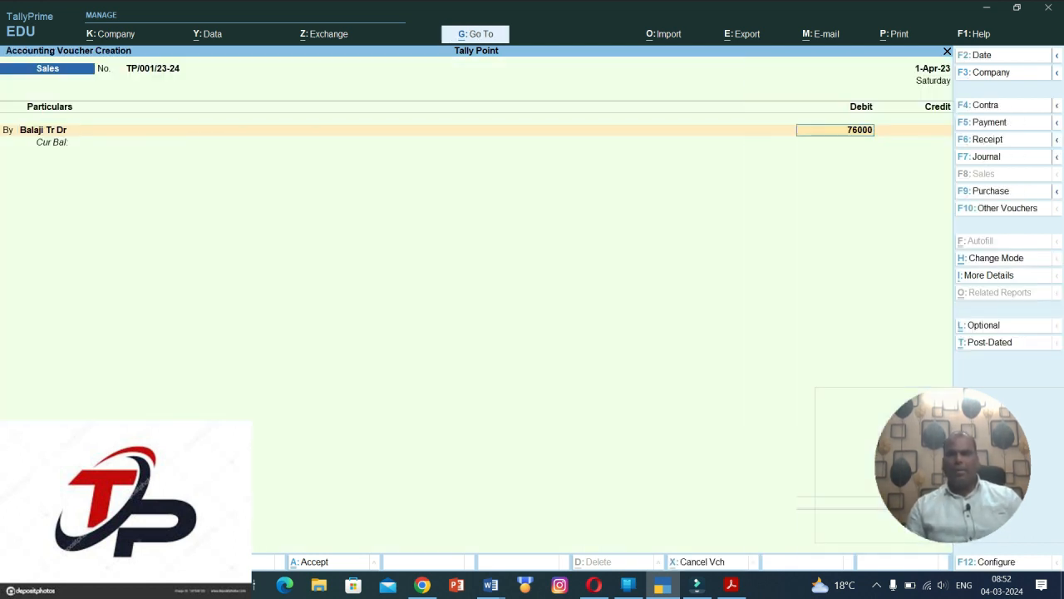
pyautogui.press('Return')
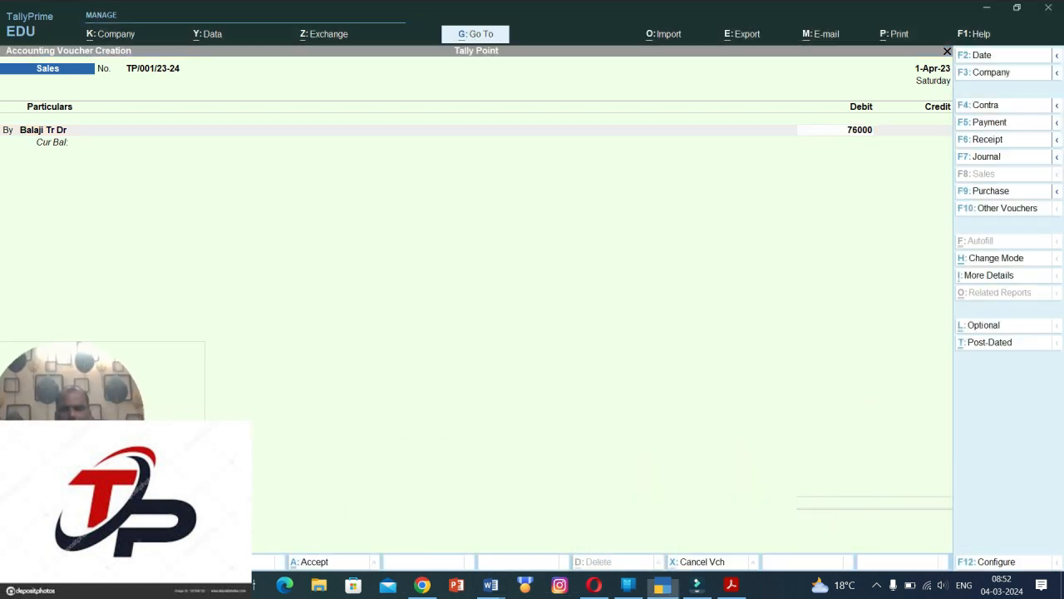
pyautogui.press('Return')
pyautogui.press('Return')
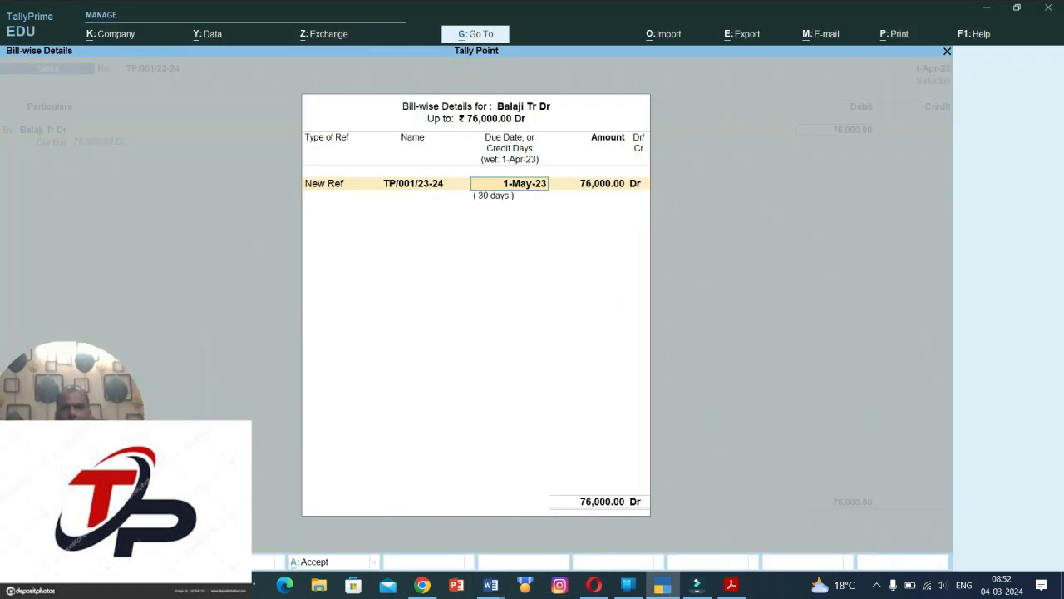
pyautogui.press('Return')
pyautogui.press('Return')
pyautogui.press('Return')
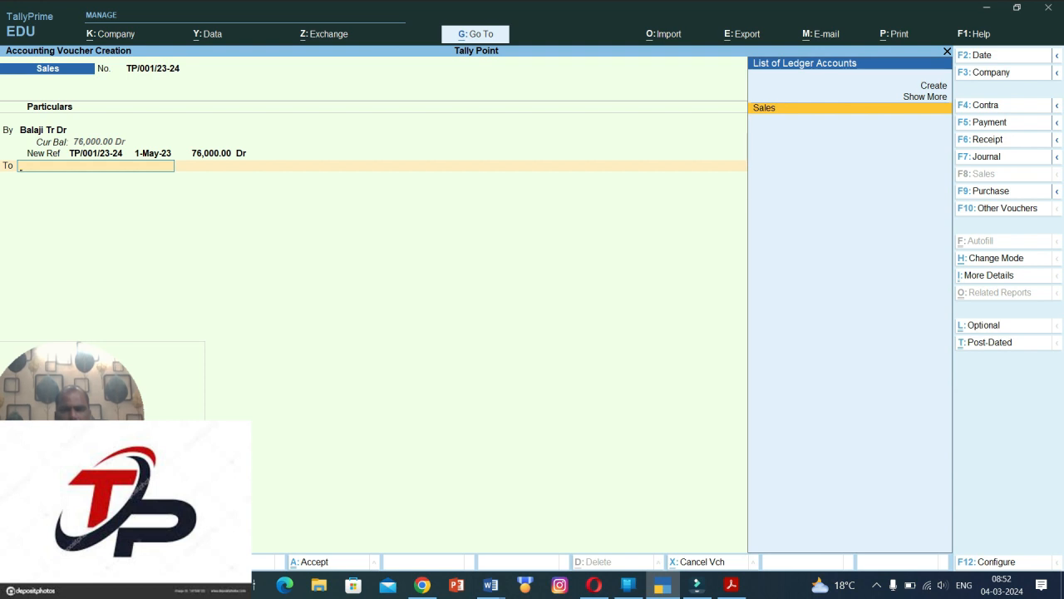
# Credit the Sales ledger for 76,000 and try to continue past the credit line.
pyautogui.press('Return')
pyautogui.press('Return')
pyautogui.press('Return')
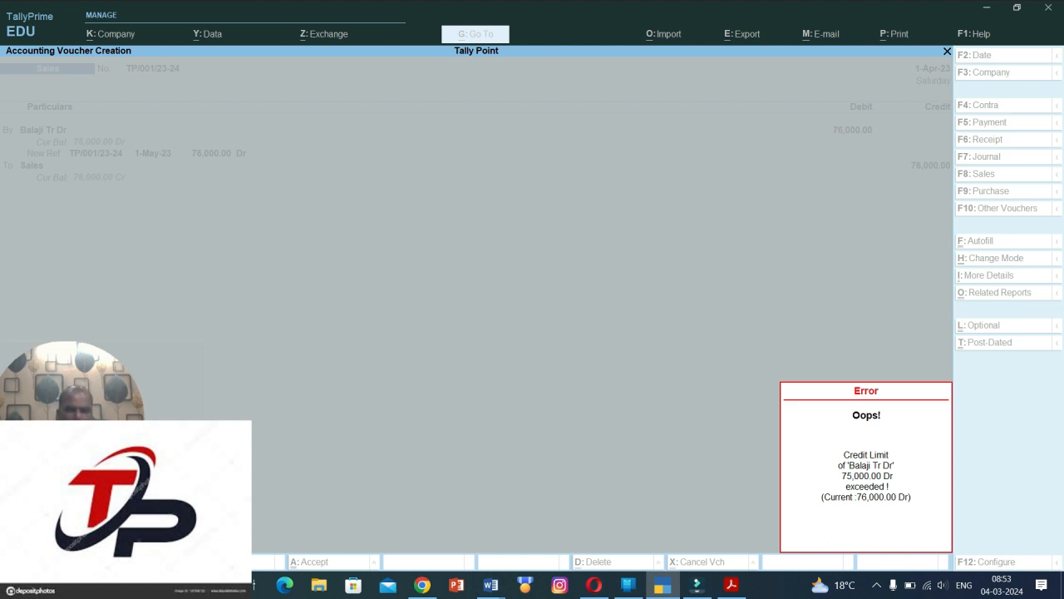
pyautogui.press('Escape')
# Set the debit, bill reference and Sales credit amounts to 75,000 and save the Sales voucher.
pyautogui.press('Return')
pyautogui.press('Return')
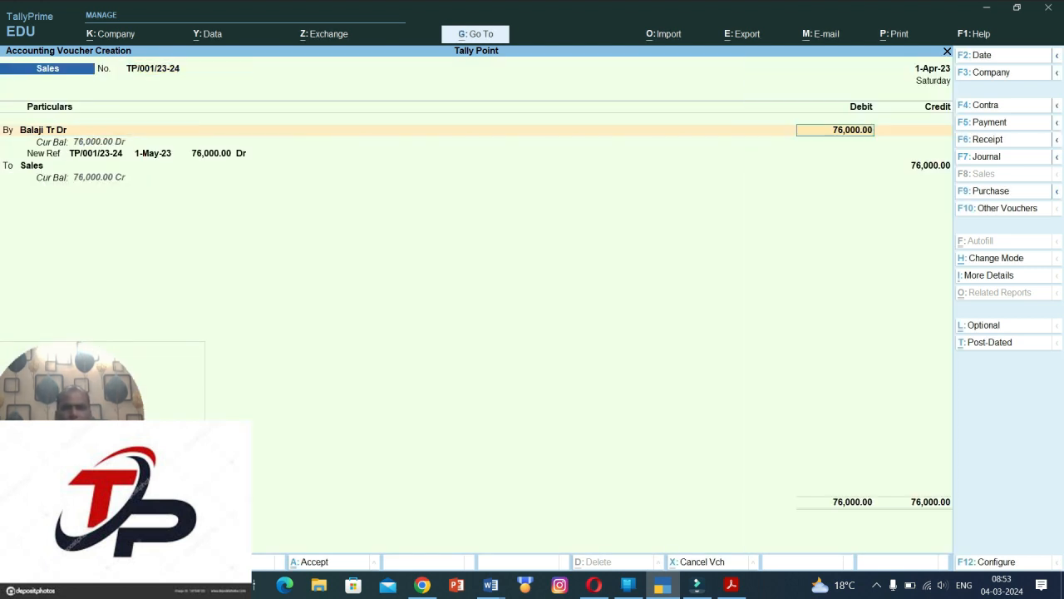
pyautogui.write('75000')
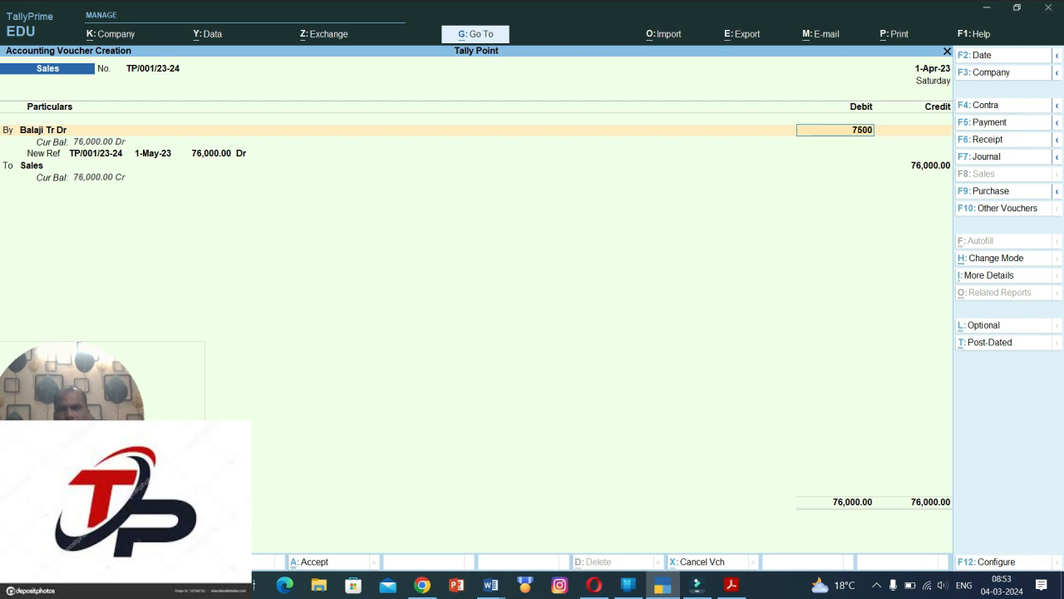
pyautogui.press('Return')
pyautogui.press('Return')
pyautogui.press('Return')
pyautogui.press('Return')
pyautogui.press('Return')
pyautogui.press('Return')
pyautogui.press('Return')
pyautogui.press('Return')
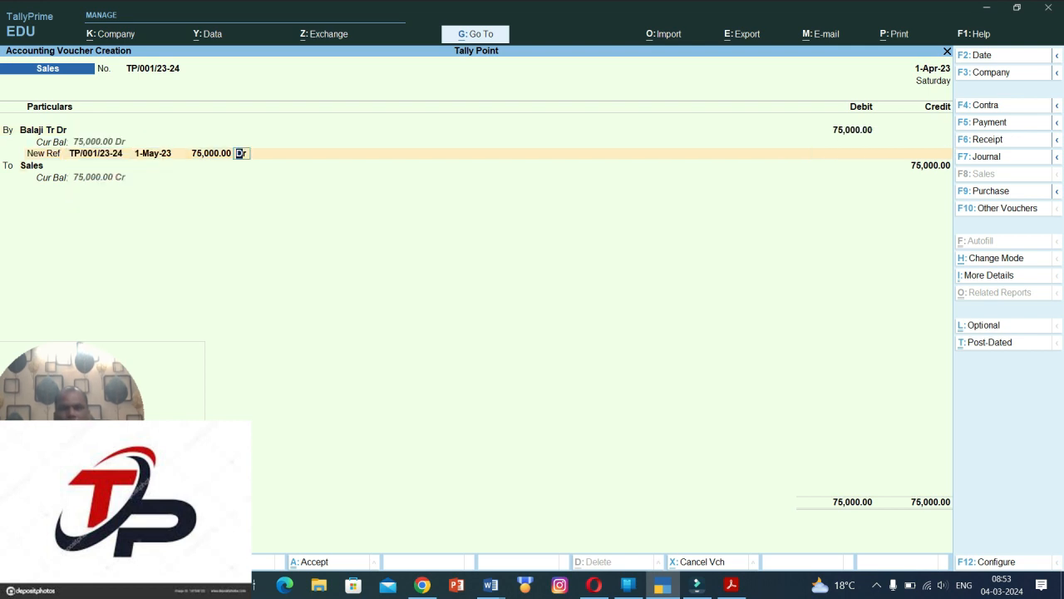
pyautogui.press('ctrl')
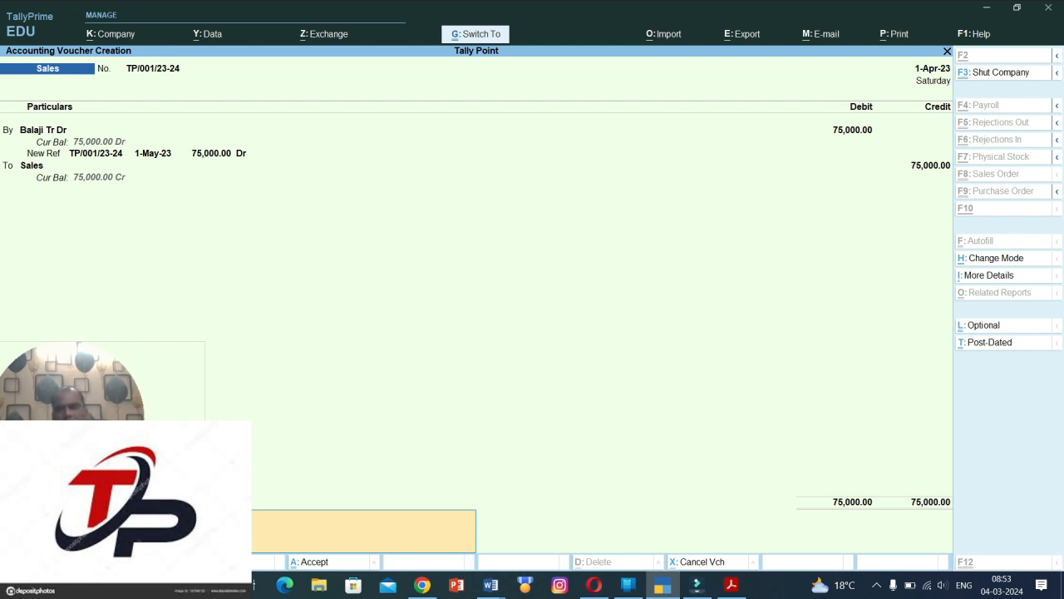
pyautogui.hotkey('ctrl', 'a')
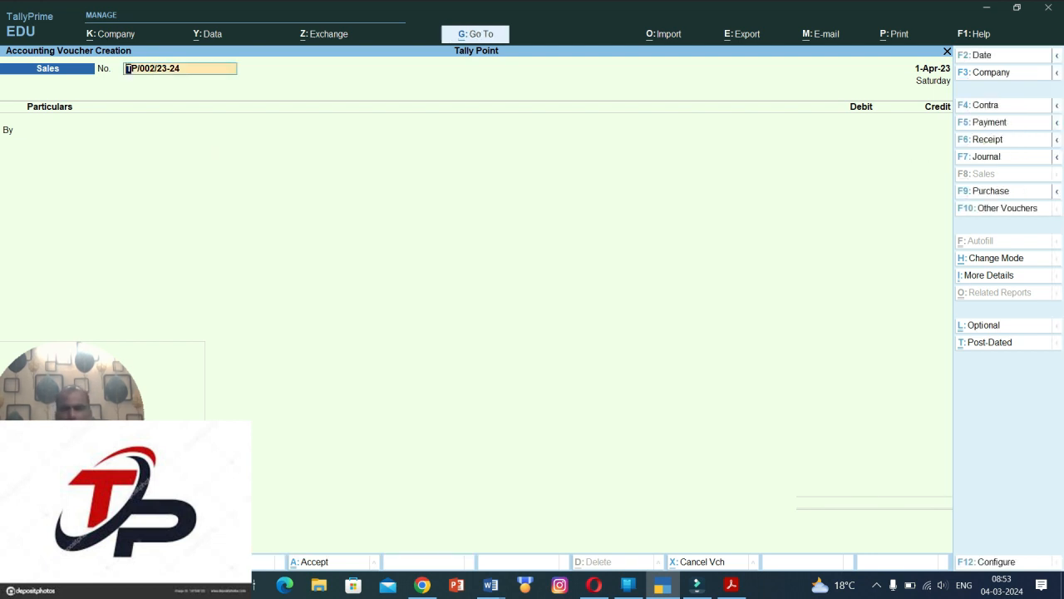
# Switch to a new Purchase voucher dated 1-May-23 and change its mode to As Voucher, leaving the supplier invoice details blank.
pyautogui.press('F9')
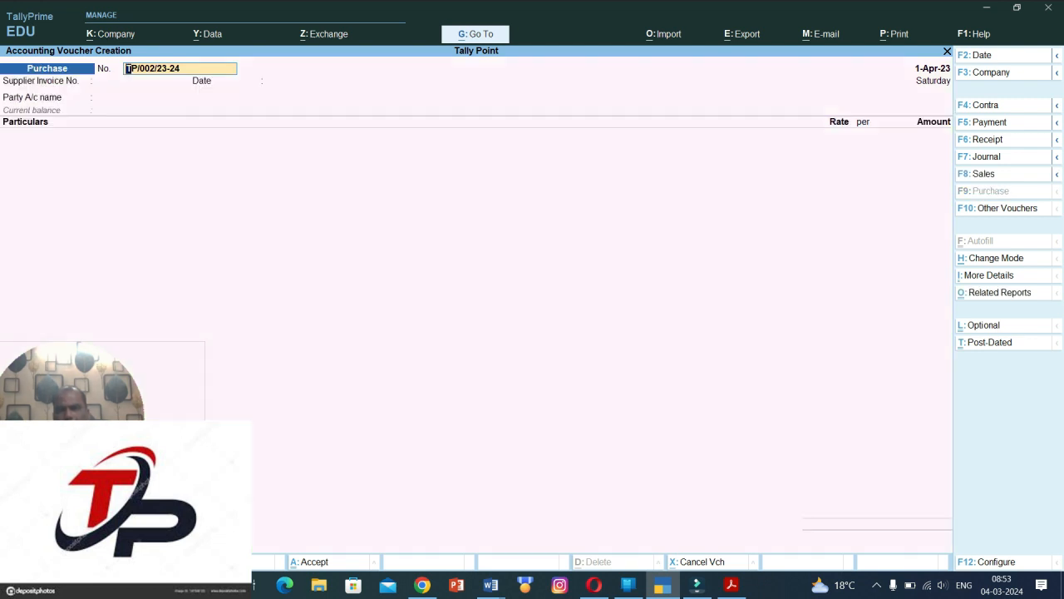
pyautogui.press('F2')
pyautogui.write('1-5')
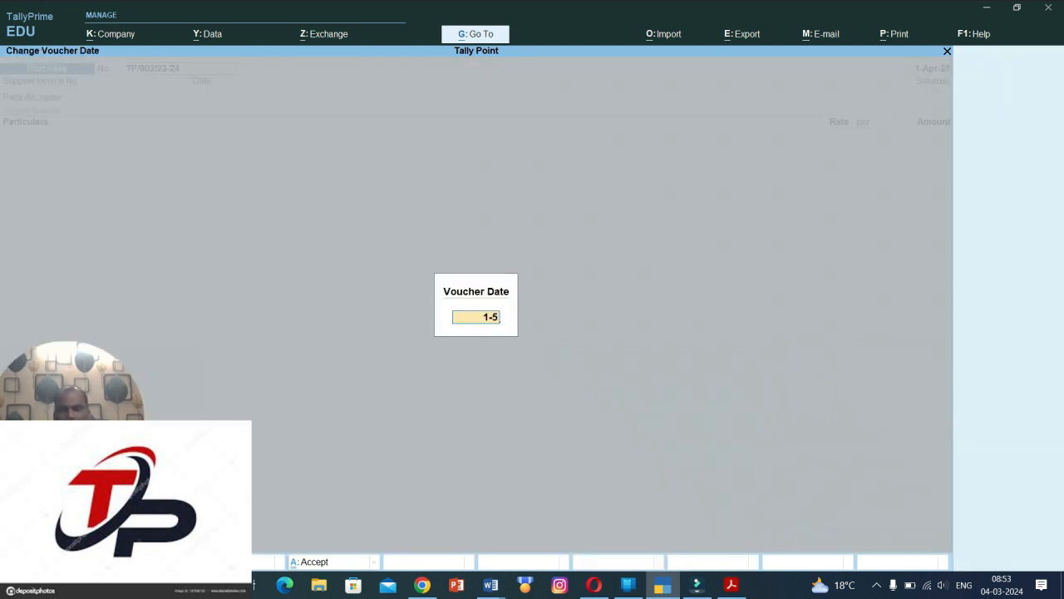
pyautogui.press('Return')
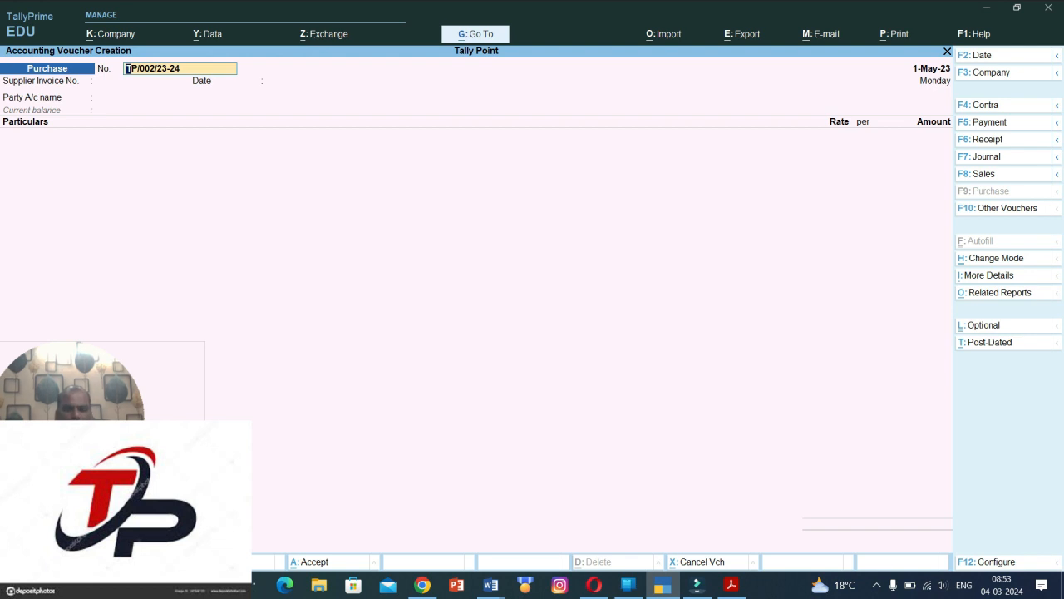
pyautogui.hotkey('ctrl', 'h')
pyautogui.press('Down')
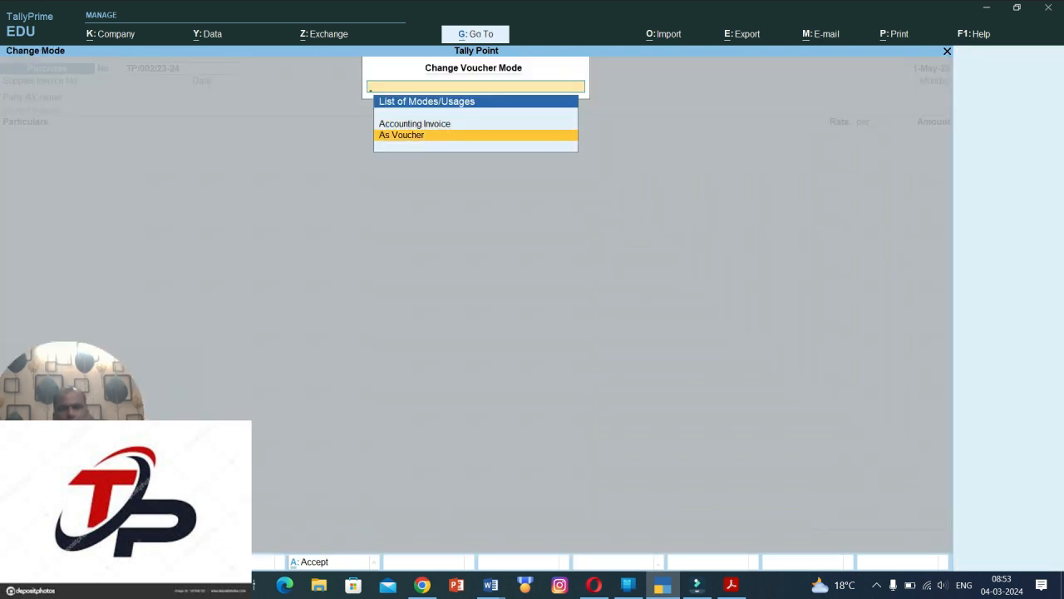
pyautogui.press('Return')
pyautogui.press('Return')
pyautogui.press('Return')
pyautogui.press('Return')
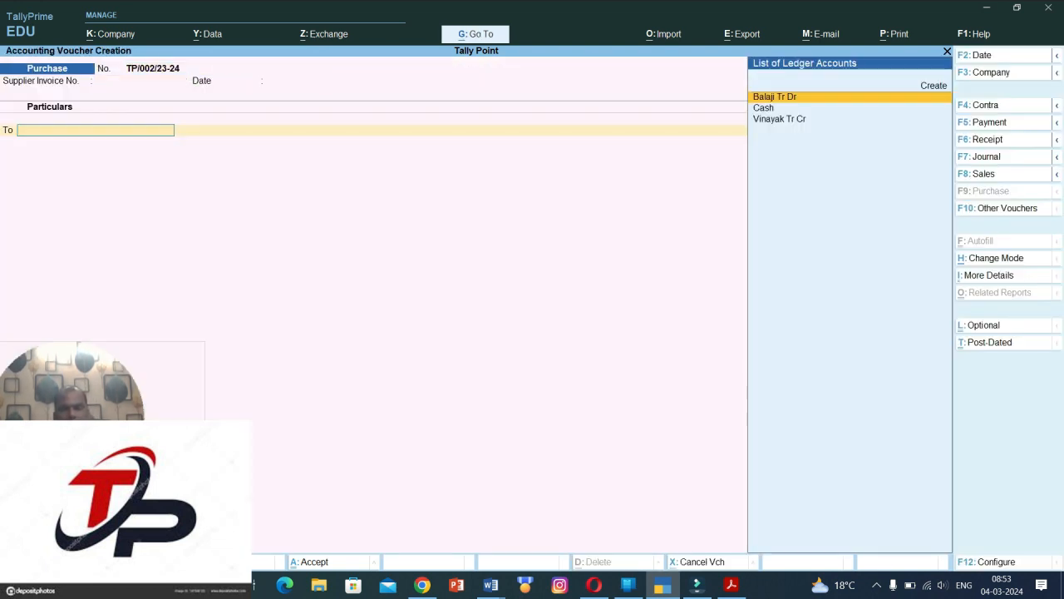
# Create a supplier ledger named Kushawaha Tr Cr under Sundry Creditors from the Purchase voucher.
pyautogui.hotkey('alt', 'c')
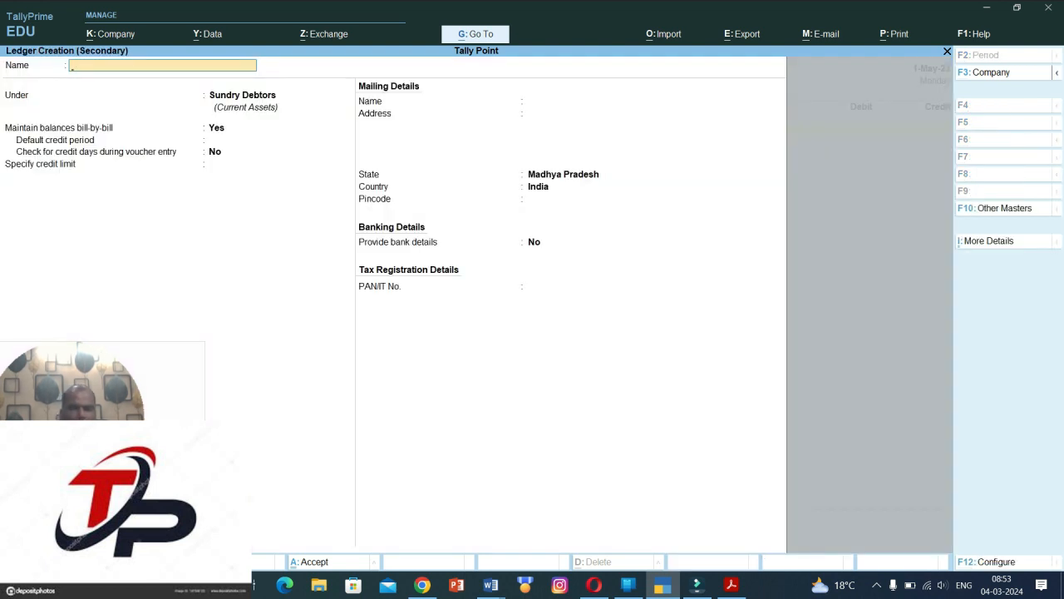
pyautogui.write('Kusha')
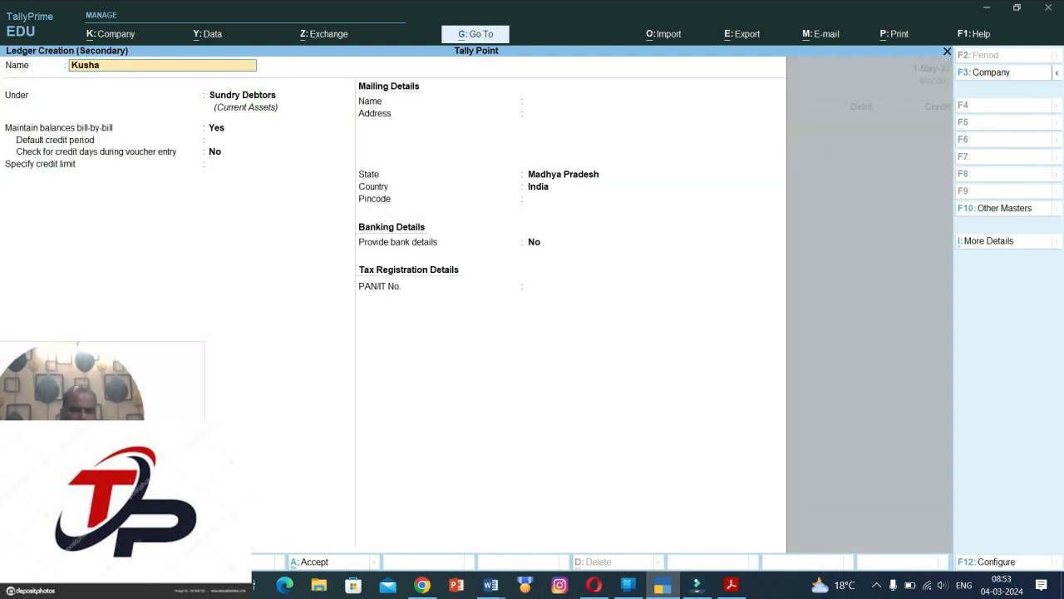
pyautogui.write('hawaha')
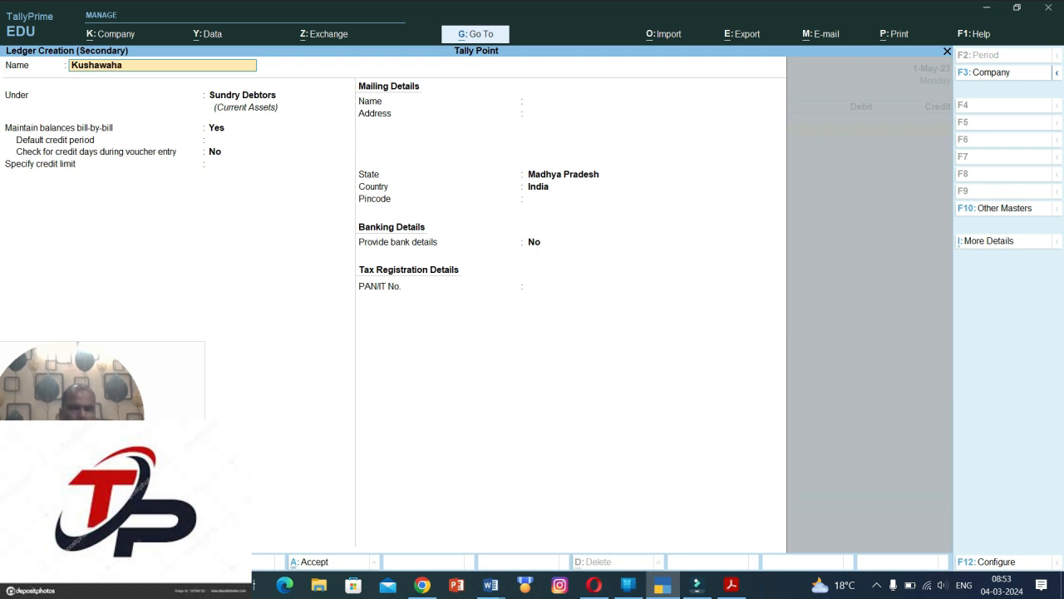
pyautogui.write(' Tr dr')
pyautogui.press('BackSpace')
pyautogui.press('BackSpace')
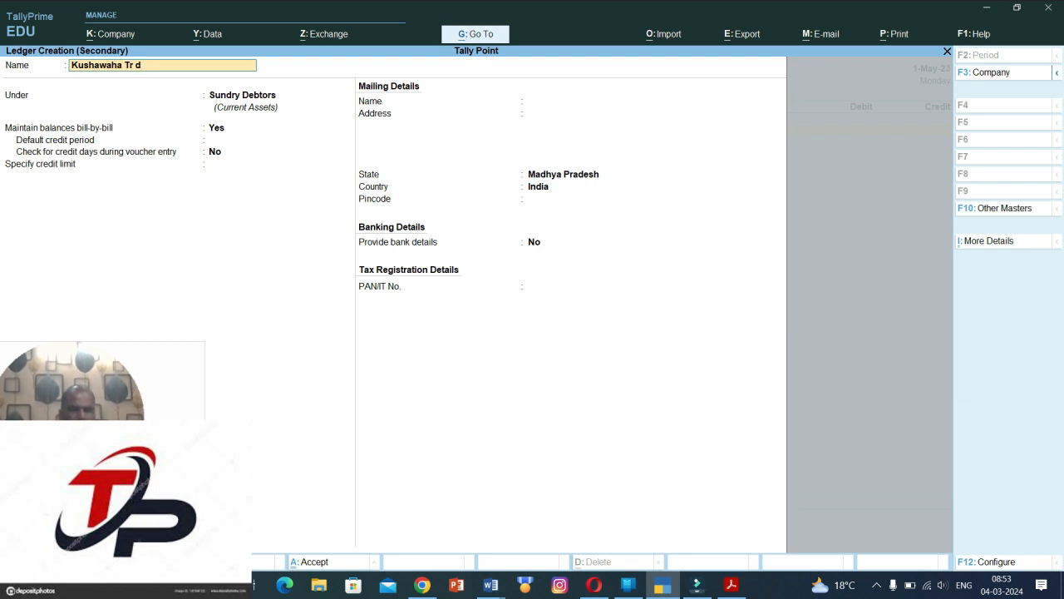
pyautogui.write('Cr')
pyautogui.press('Return')
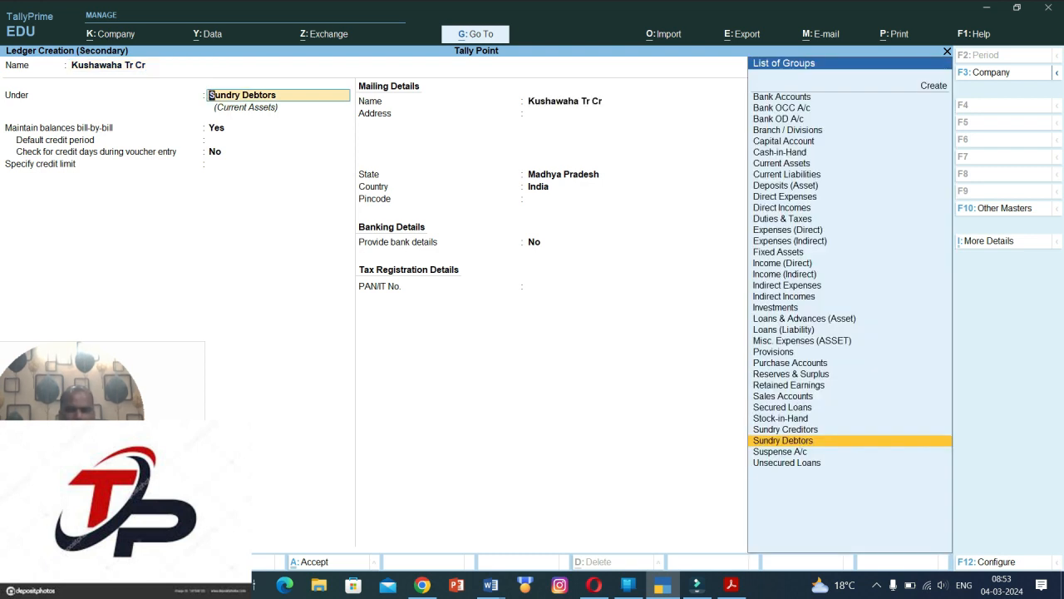
pyautogui.press('Up')
pyautogui.press('Return')
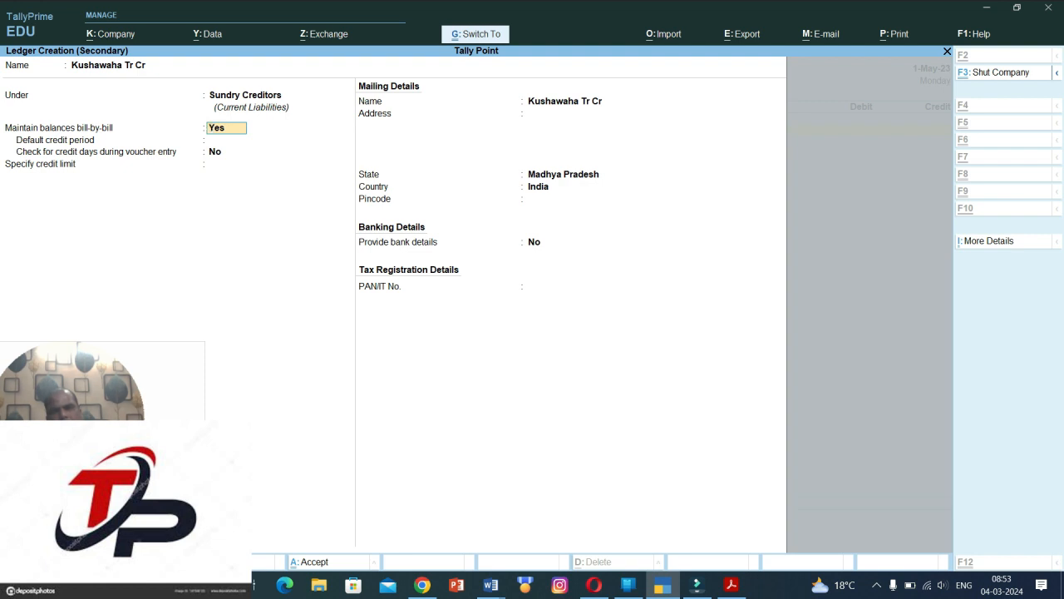
# Correct the new supplier ledger's name to Kushwah Tr Cr and save it under Sundry Creditors.
pyautogui.press('Up')
pyautogui.press('Up')
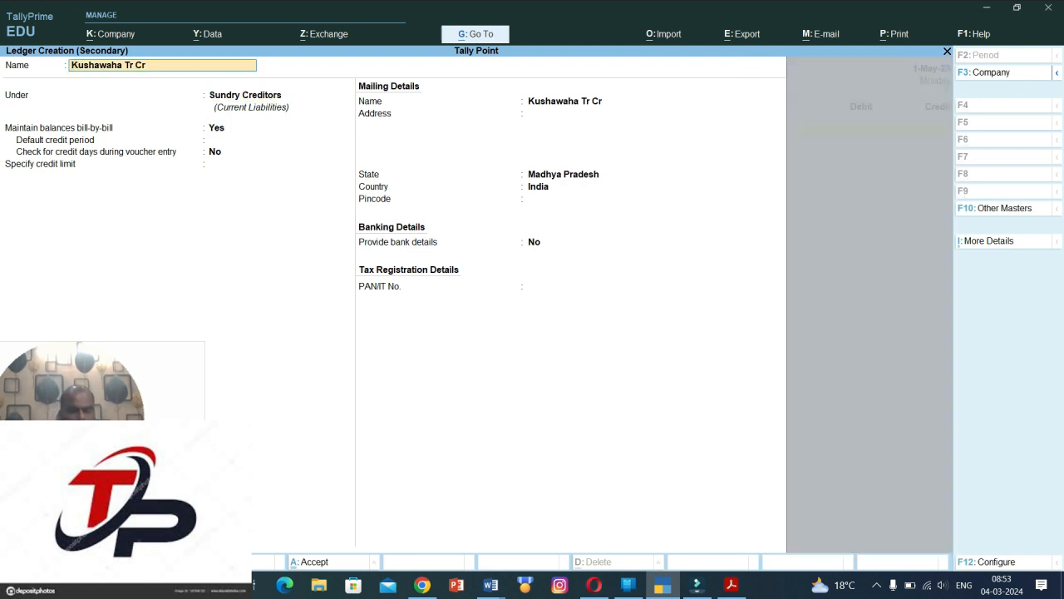
pyautogui.write('Kushwah')
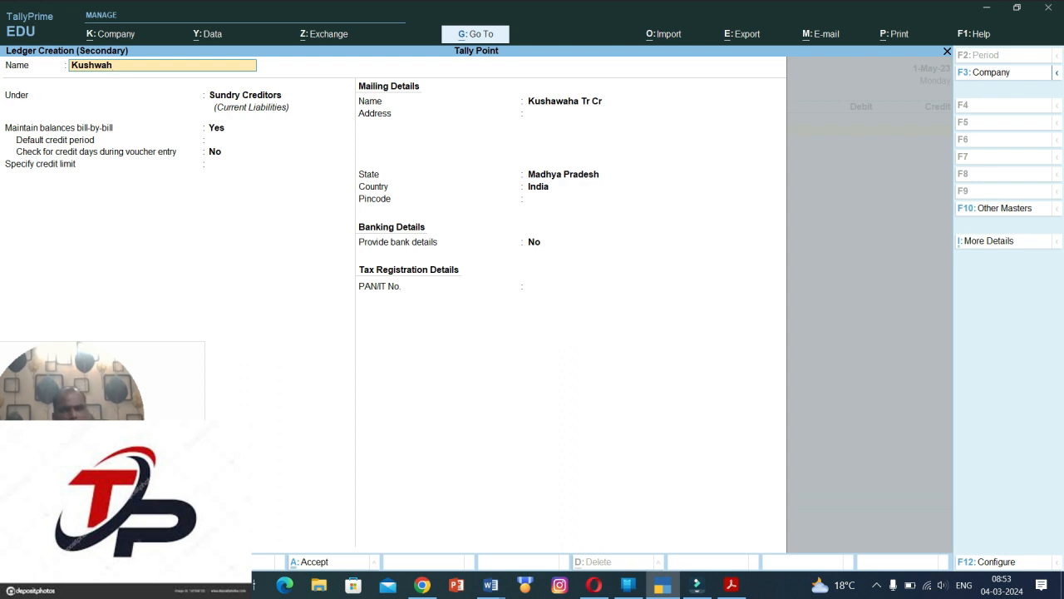
pyautogui.press('Return')
pyautogui.press('Up')
pyautogui.write('h')
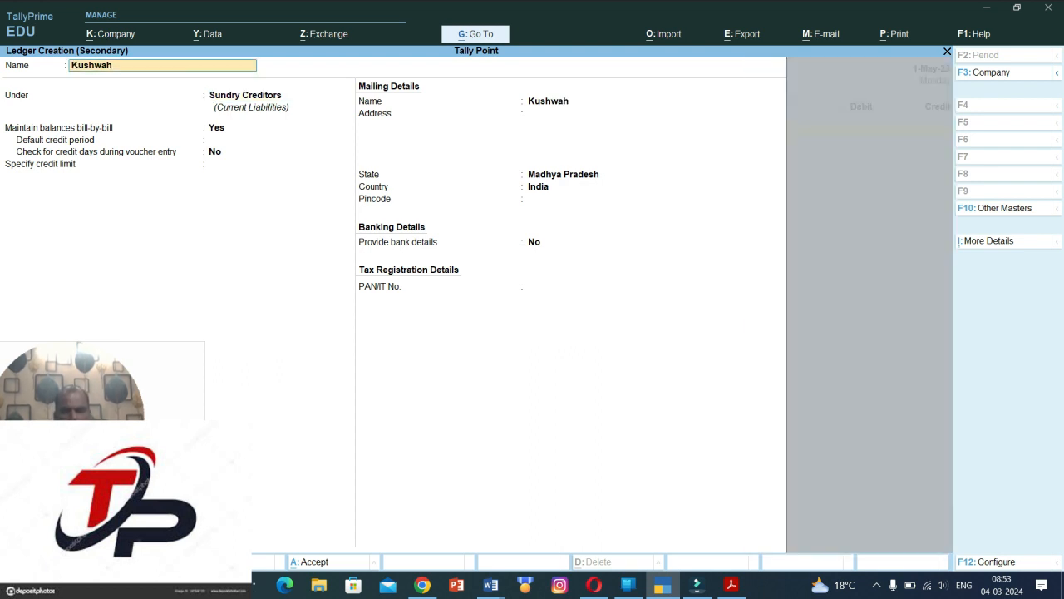
pyautogui.write(' Tr Cr')
pyautogui.press('Return')
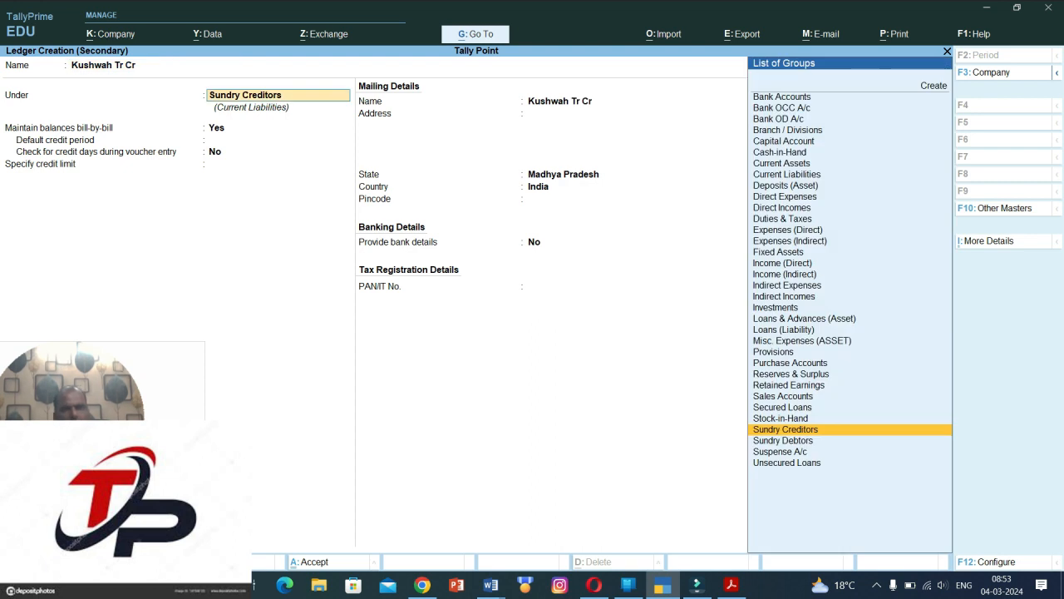
pyautogui.hotkey('ctrl', 'a')
# Credit Kushwah Tr Cr 50,000 with New Ref TP/002/23-24, debit Purchase for the same amount, and save the Purchase voucher.
pyautogui.write('50')
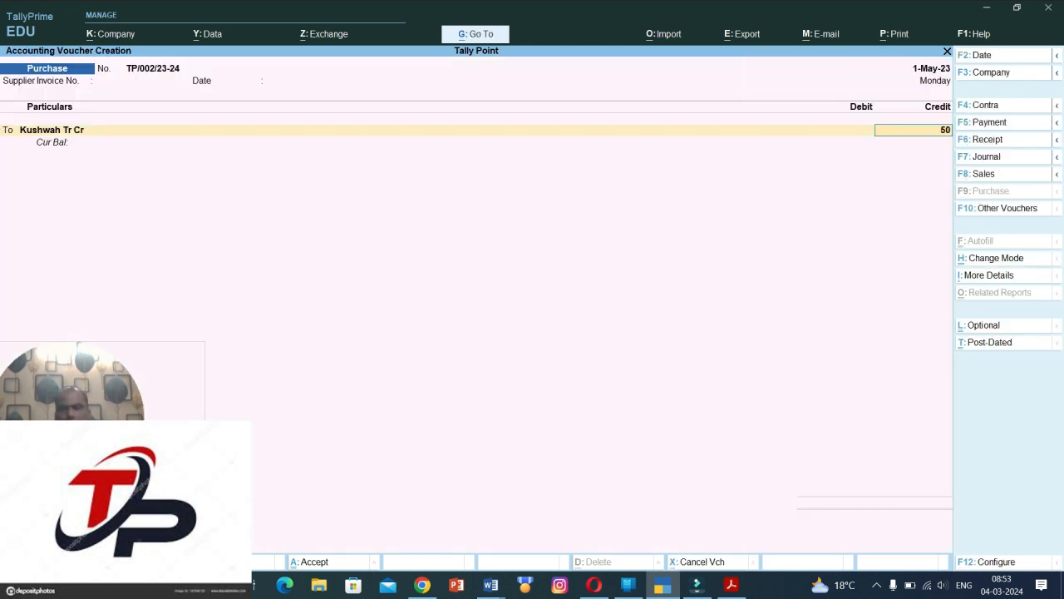
pyautogui.write(',000')
pyautogui.press('Return')
pyautogui.press('Return')
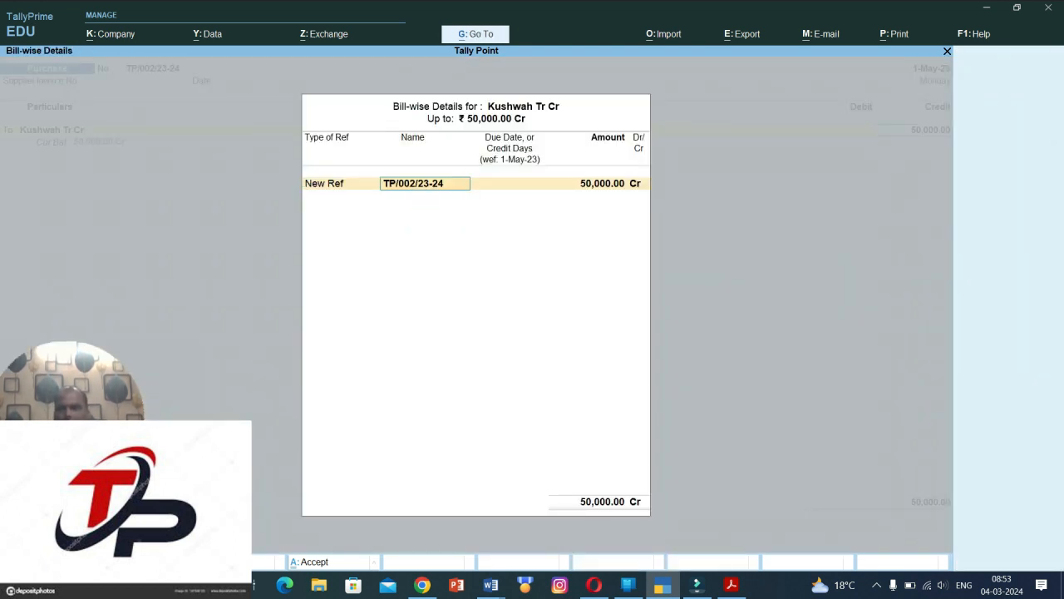
pyautogui.press('Return')
pyautogui.press('Return')
pyautogui.press('Return')
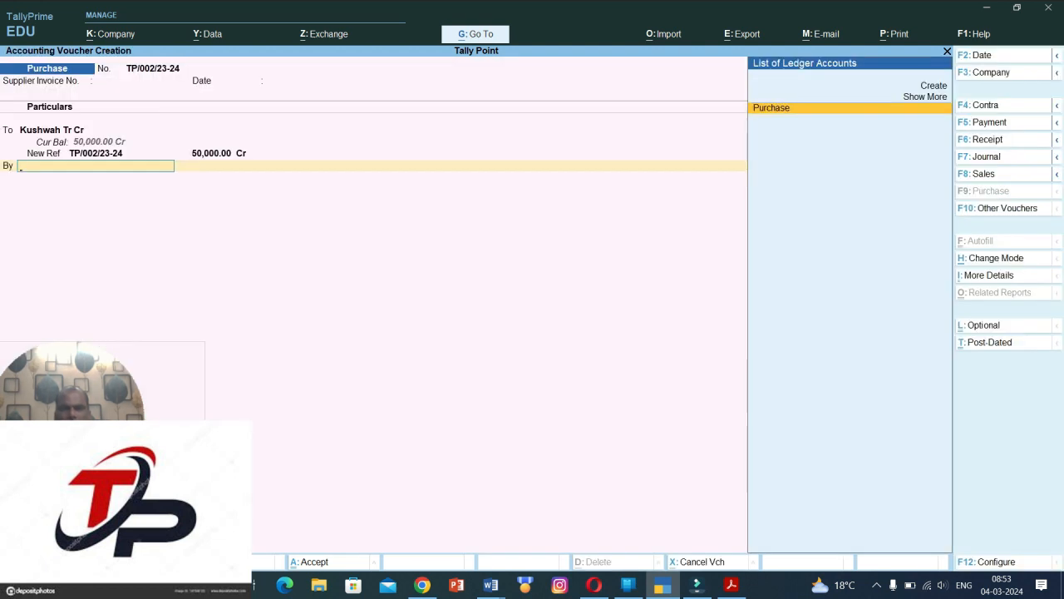
pyautogui.press('Return')
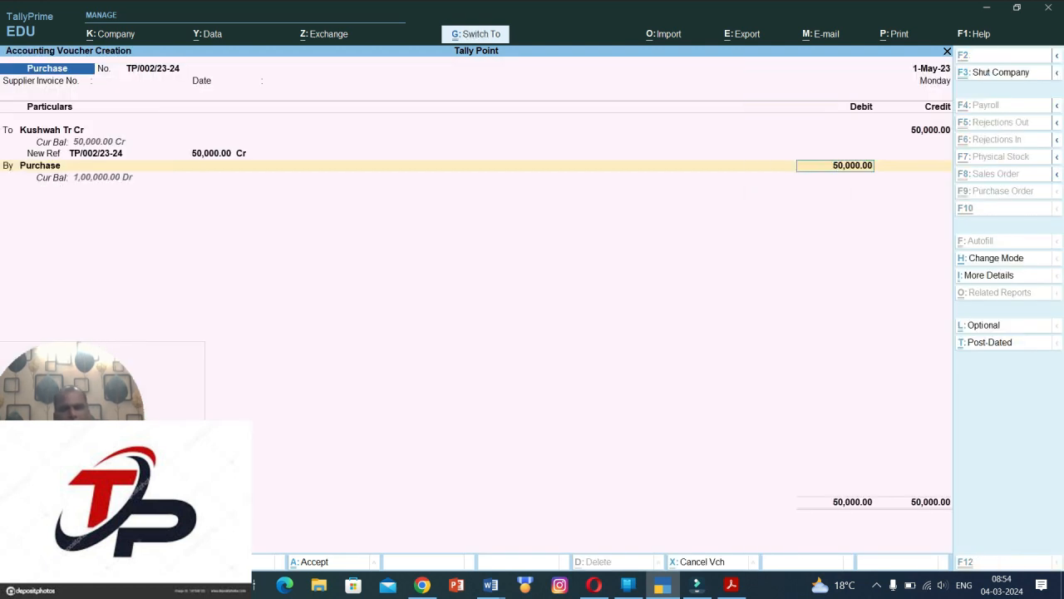
pyautogui.hotkey('ctrl', 'a')
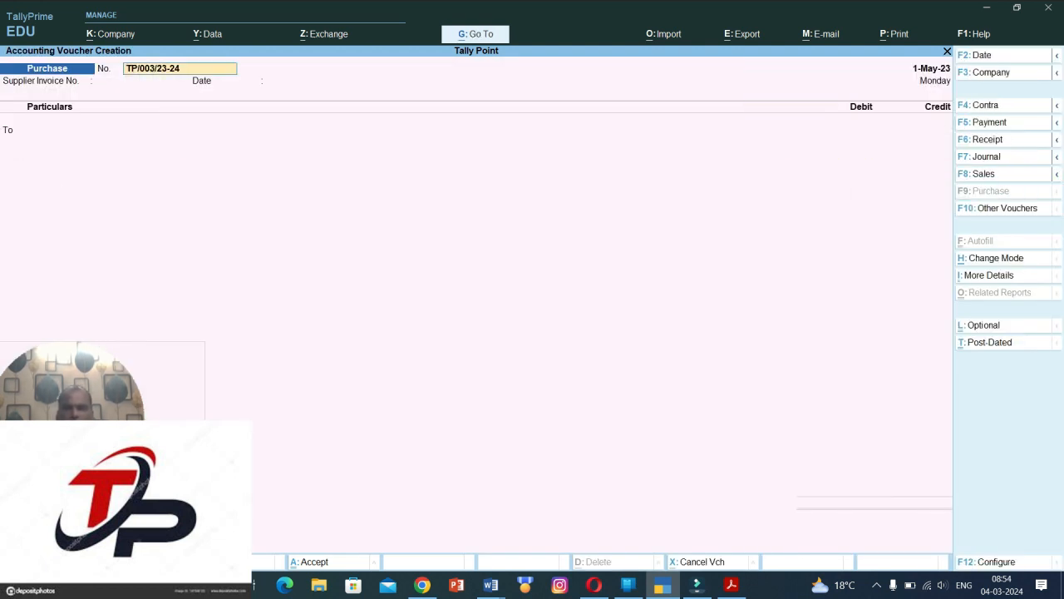
# Switch to a new Sales voucher dated 1-May-23 and change its mode to As Voucher.
pyautogui.press('F8')
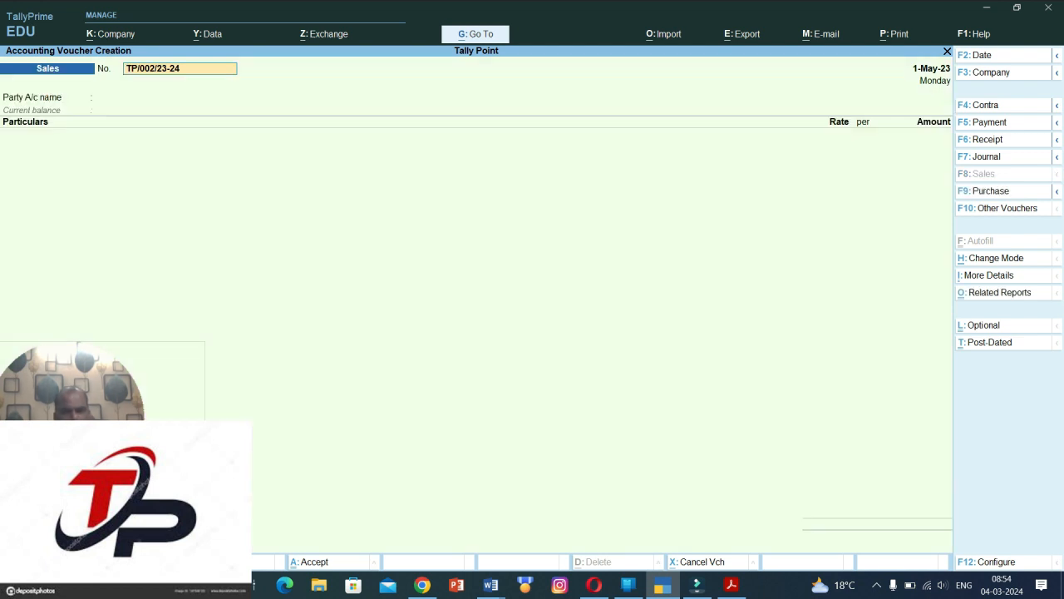
pyautogui.press('Return')
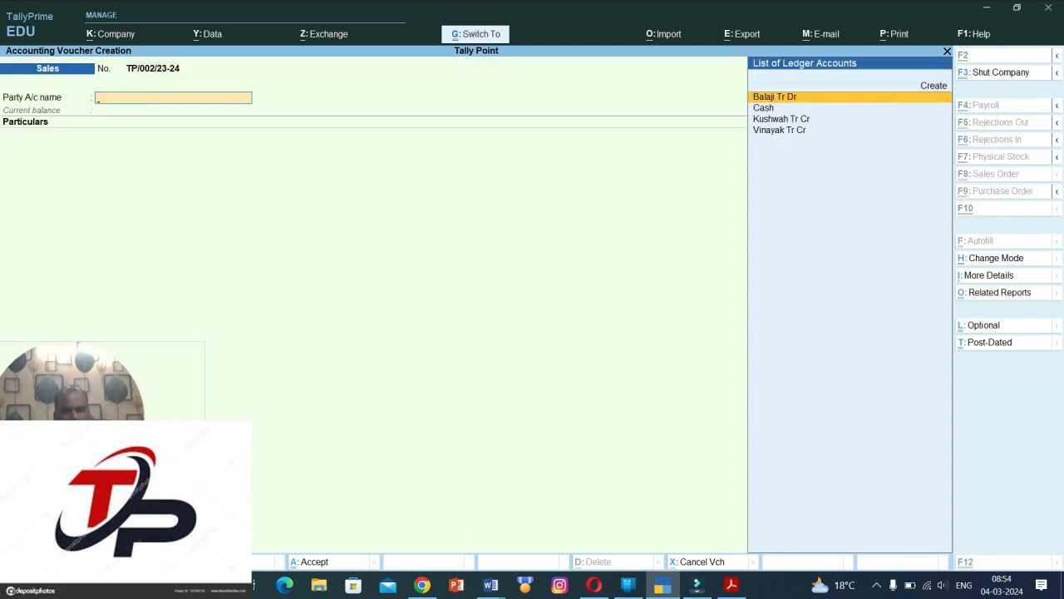
pyautogui.hotkey('ctrl', 'h')
pyautogui.press('Return')
pyautogui.press('Return')
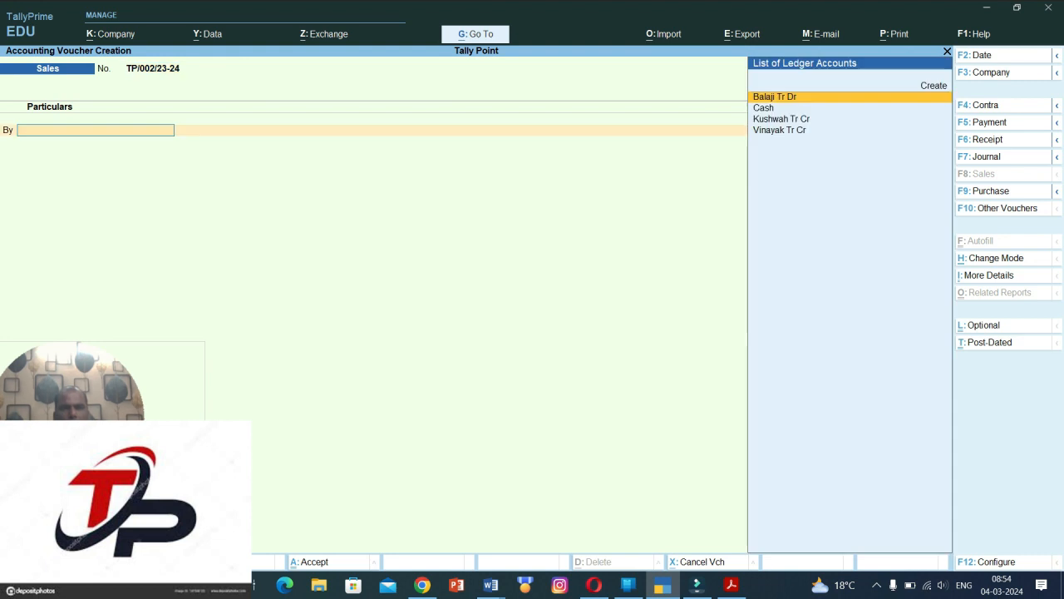
# Create a customer ledger named Ankur Tr Dr under Sundry Debtors with bill-by-bill balances, leaving credit period and credit limit blank.
pyautogui.hotkey('alt', 'c')
pyautogui.write('An')
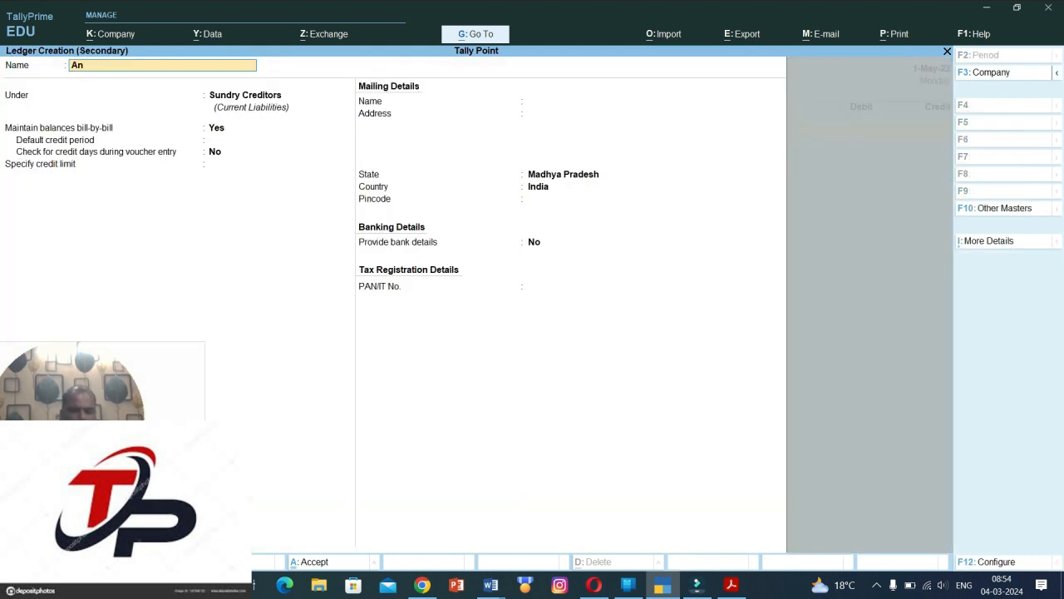
pyautogui.write('kur Tr Dr')
pyautogui.press('Return')
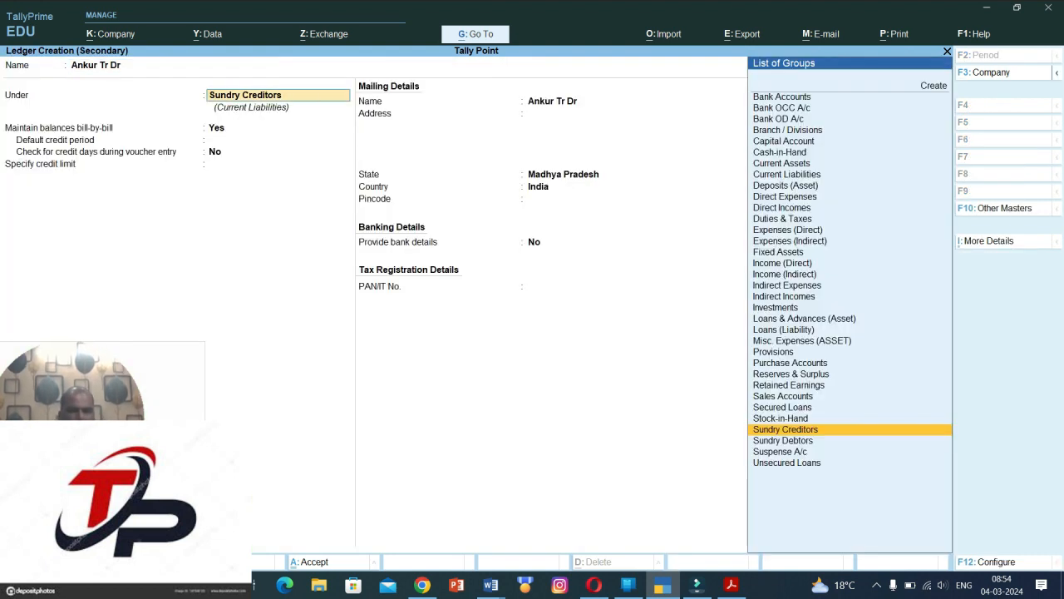
pyautogui.press('Down')
pyautogui.press('Return')
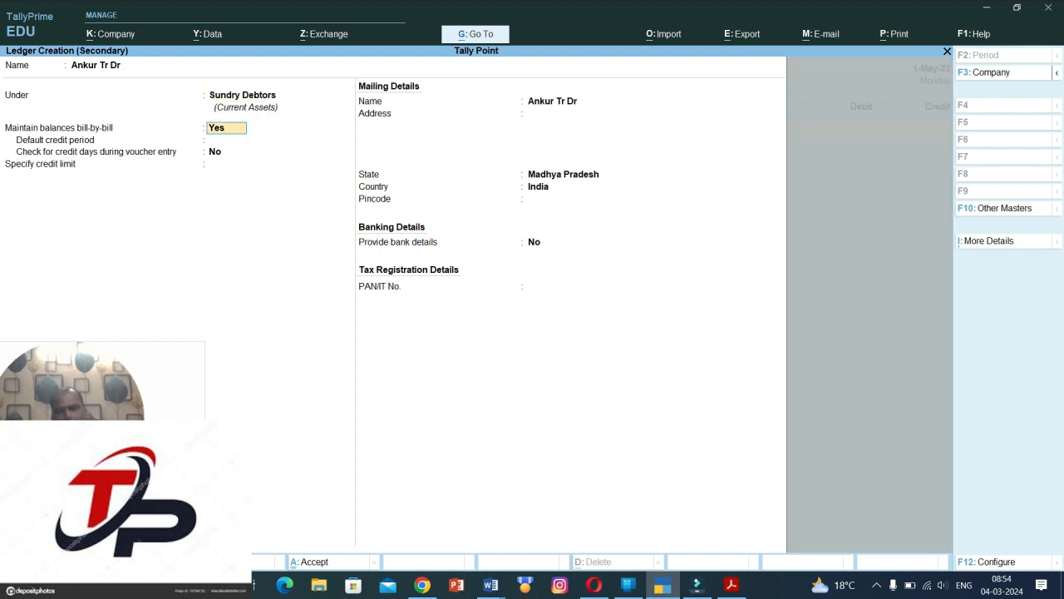
pyautogui.press('Return')
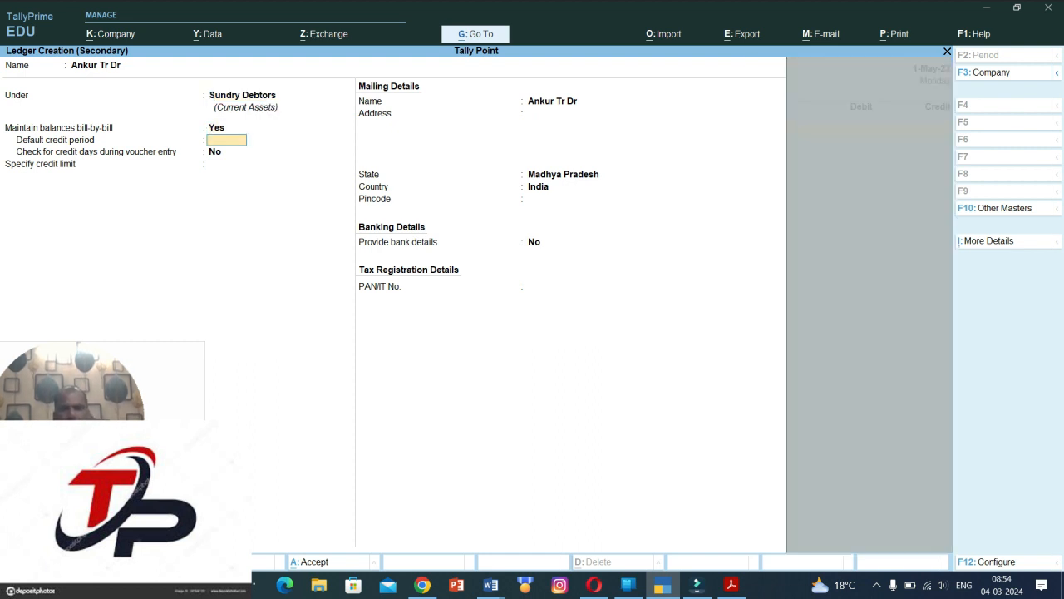
pyautogui.press('Return')
pyautogui.press('Return')
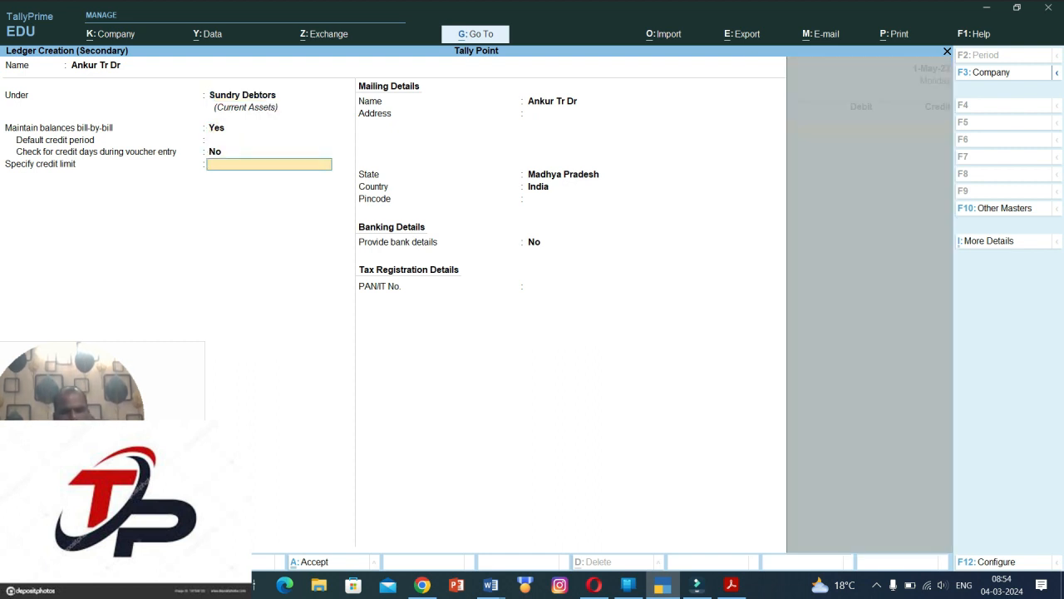
pyautogui.hotkey('ctrl', 'a')
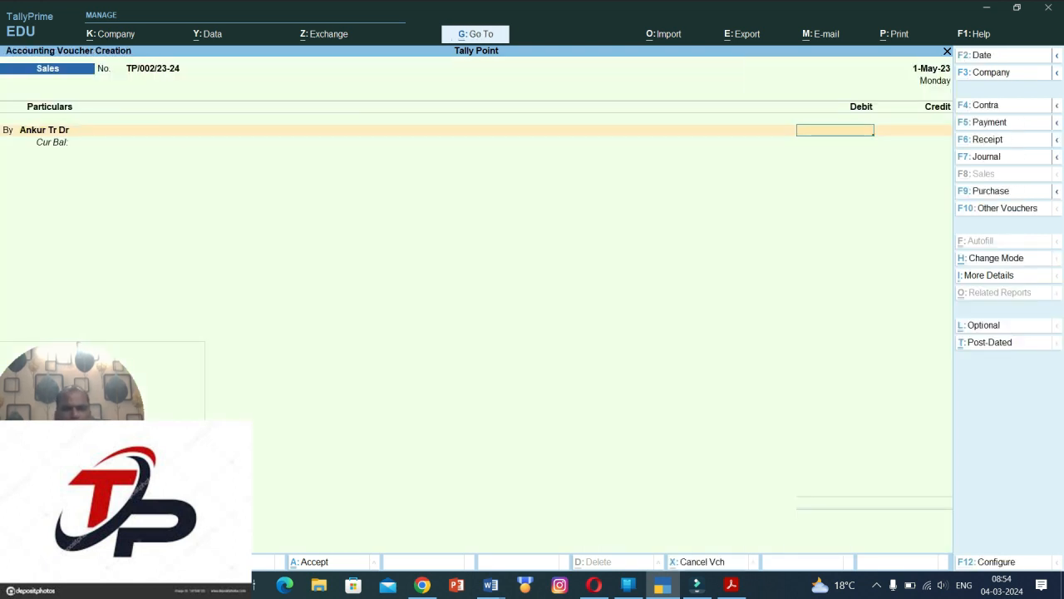
# Debit Ankur Tr Dr 75,000 with New Ref TP/002/23-24, credit Sales for the same amount, and save the Sales voucher.
pyautogui.moveTo(75, 391); pyautogui.dragTo(914, 415)
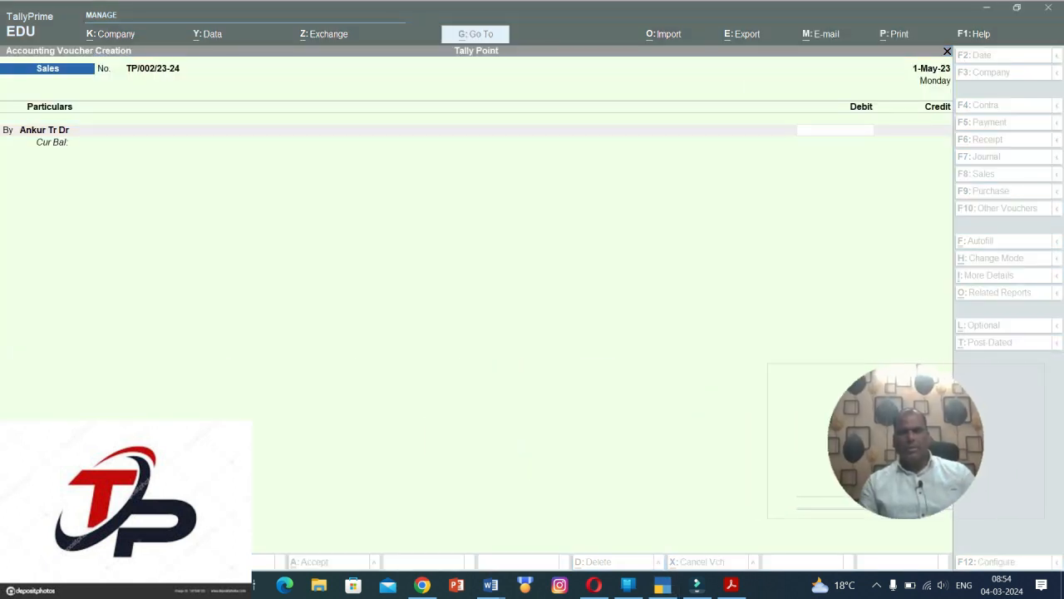
pyautogui.click(509, 366)
pyautogui.write('75000')
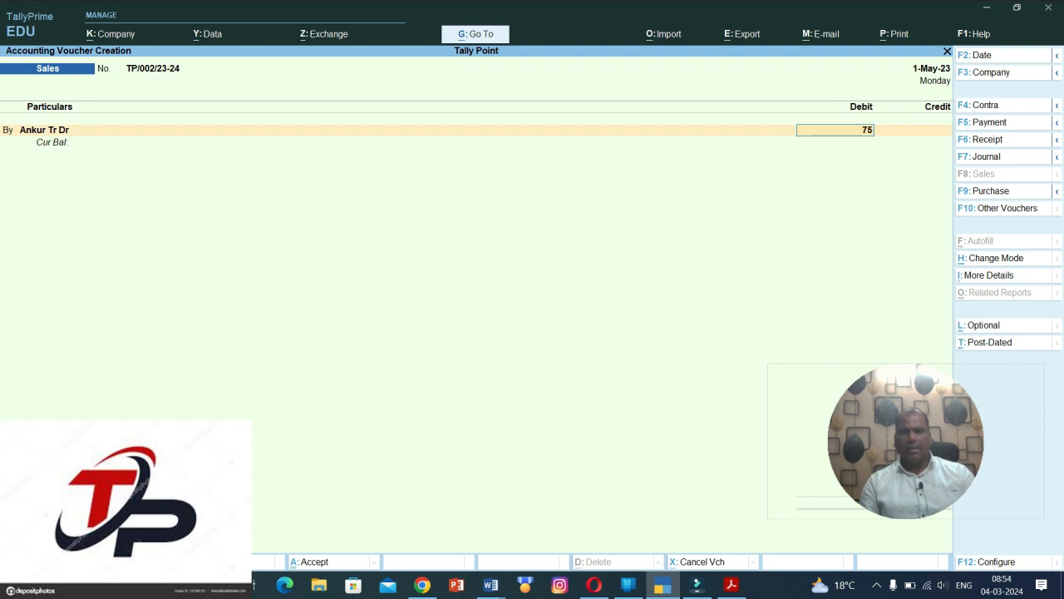
pyautogui.press('Return')
pyautogui.press('Return')
pyautogui.press('Return')
pyautogui.press('Return')
pyautogui.press('Return')
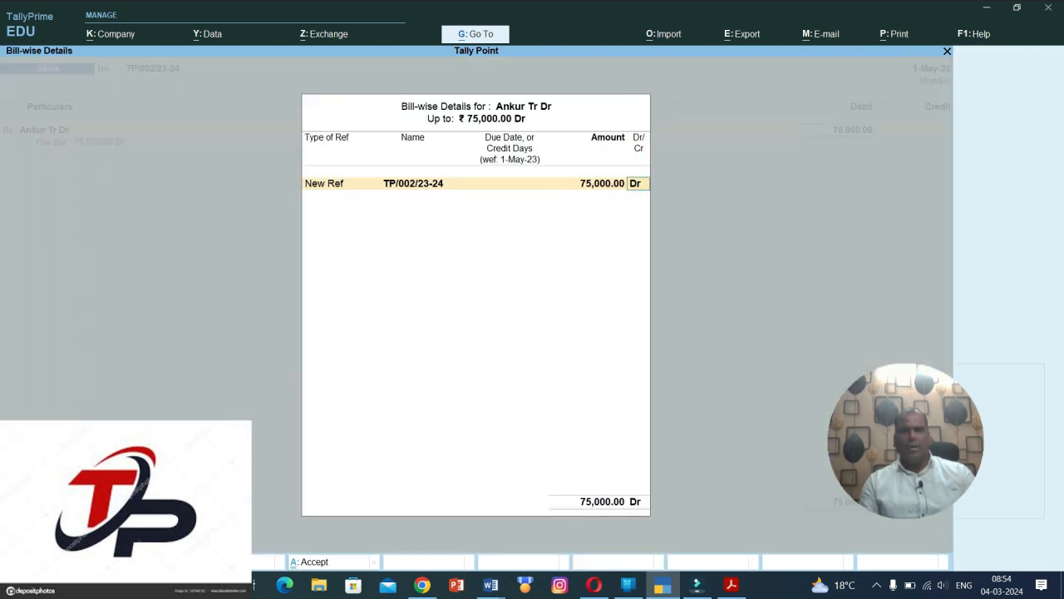
pyautogui.press('Return')
pyautogui.press('Return')
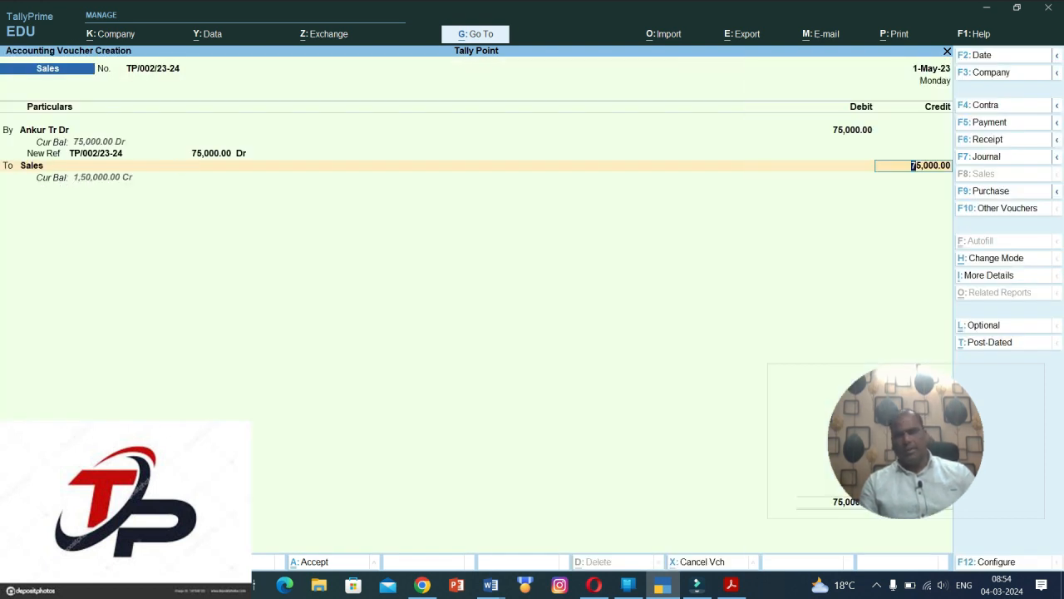
pyautogui.press('Return')
pyautogui.press('Return')
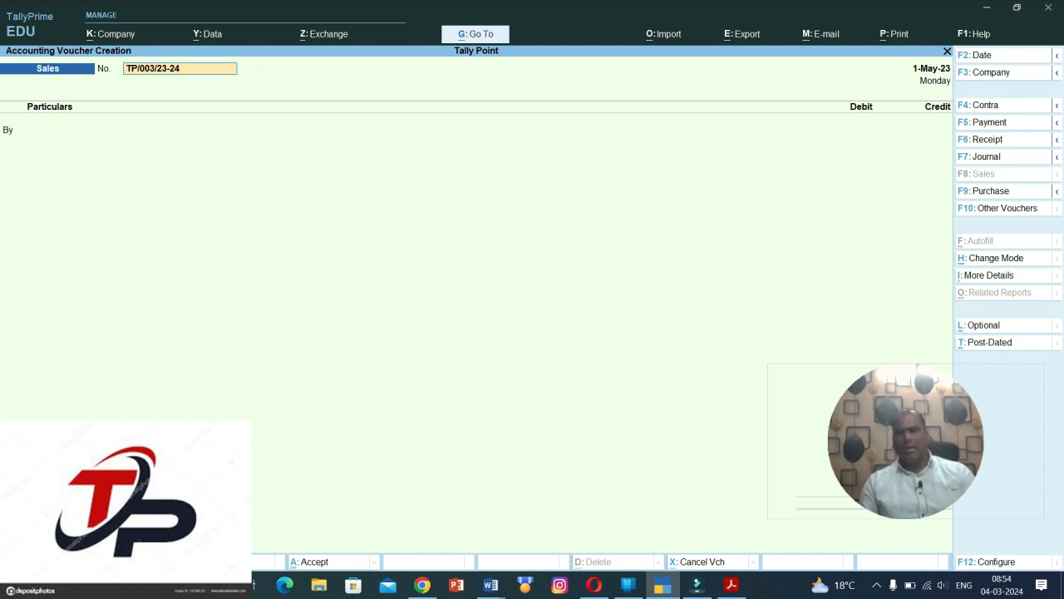
# Switch to a new Purchase voucher in As Voucher mode, leaving the supplier invoice number and date blank.
pyautogui.press('F9')
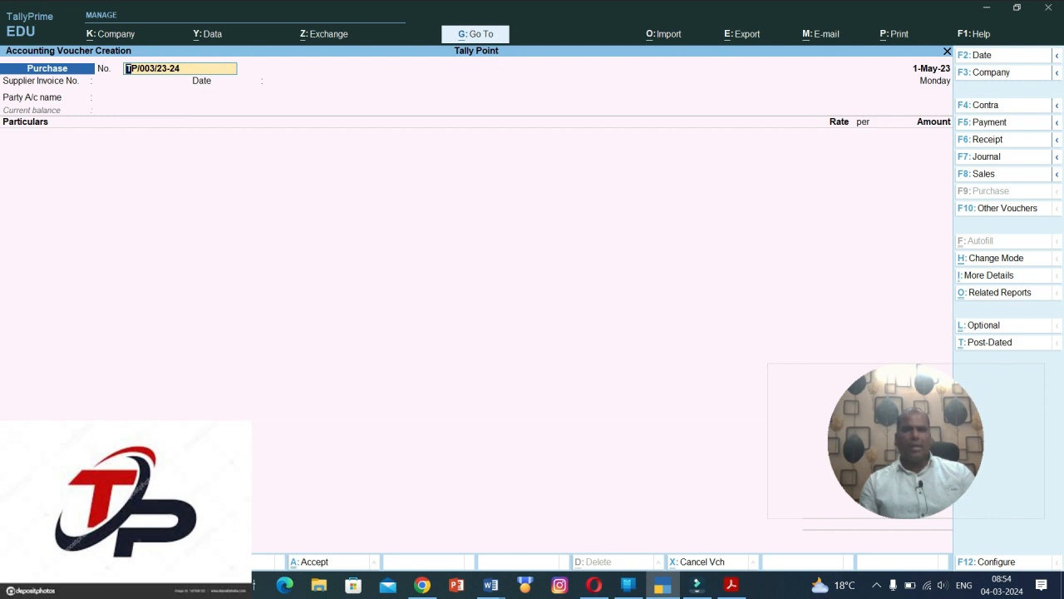
pyautogui.hotkey('ctrl', 'h')
pyautogui.press('Down')
pyautogui.press('Return')
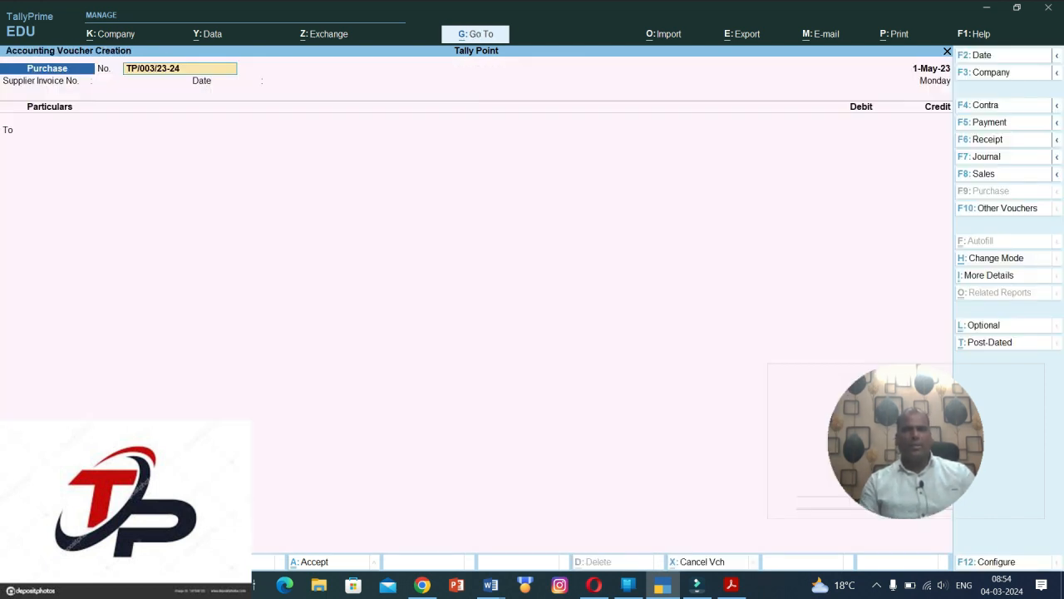
pyautogui.press('Return')
pyautogui.press('Return')
pyautogui.press('Return')
# Create a supplier ledger named Krishna Tr Cr under Sundry Creditors from the Purchase voucher, keeping bill-by-bill balances enabled.
pyautogui.hotkey('alt', 'c')
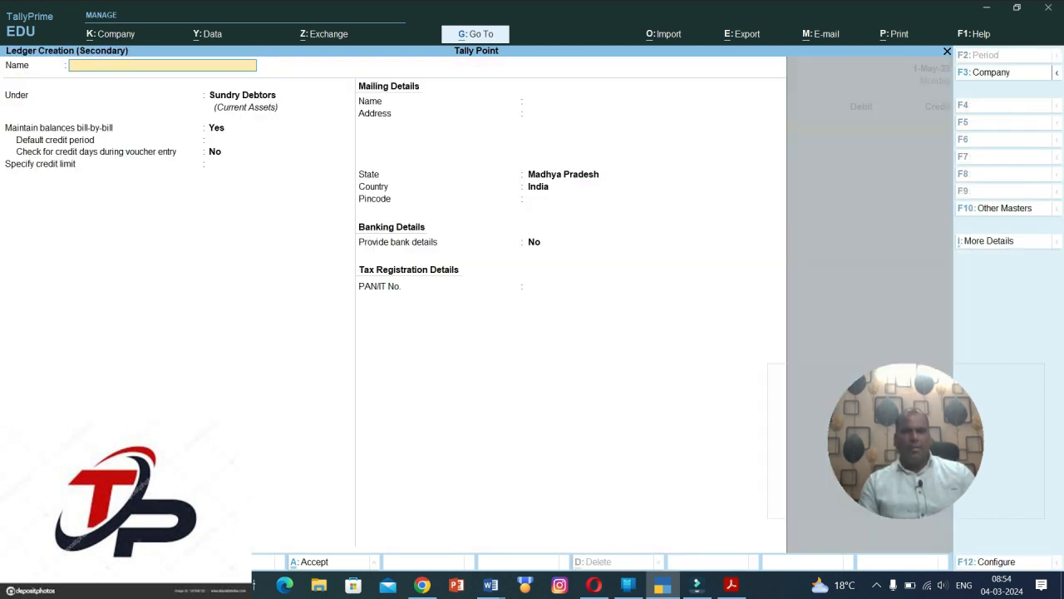
pyautogui.write('Krish')
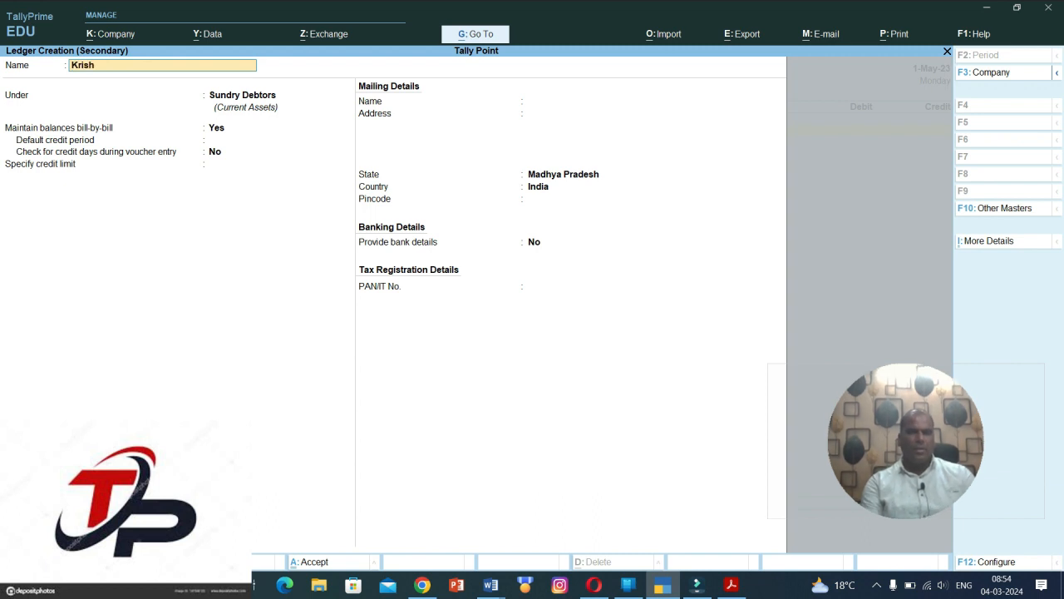
pyautogui.write('na tr Cr')
pyautogui.press('Return')
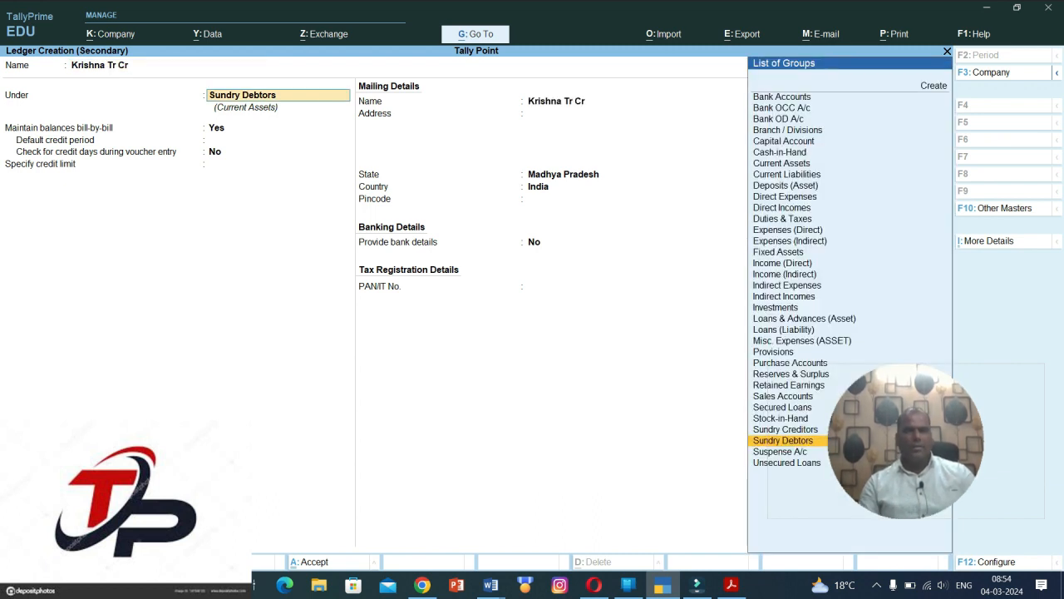
pyautogui.write('Su')
pyautogui.press('Down')
pyautogui.press('Down')
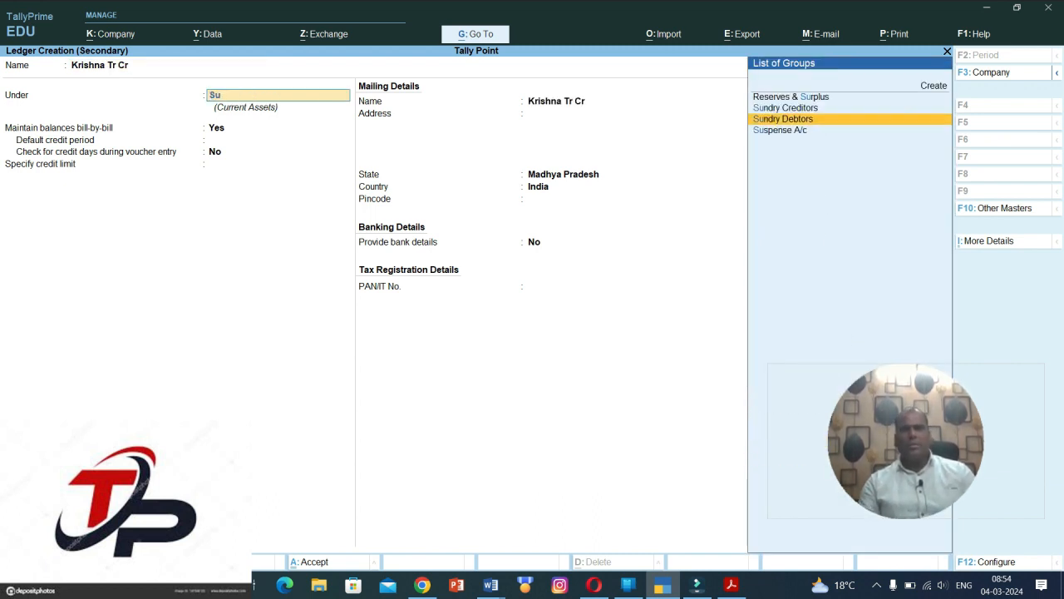
pyautogui.press('Up')
pyautogui.press('Return')
pyautogui.press('ctrl')
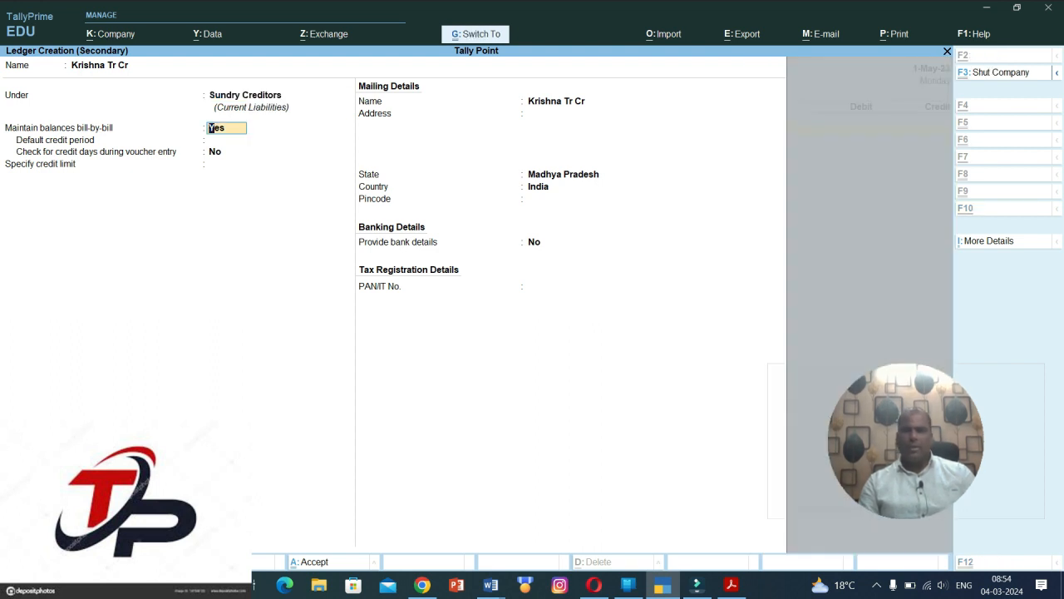
pyautogui.hotkey('ctrl', 'a')
pyautogui.press('Return')
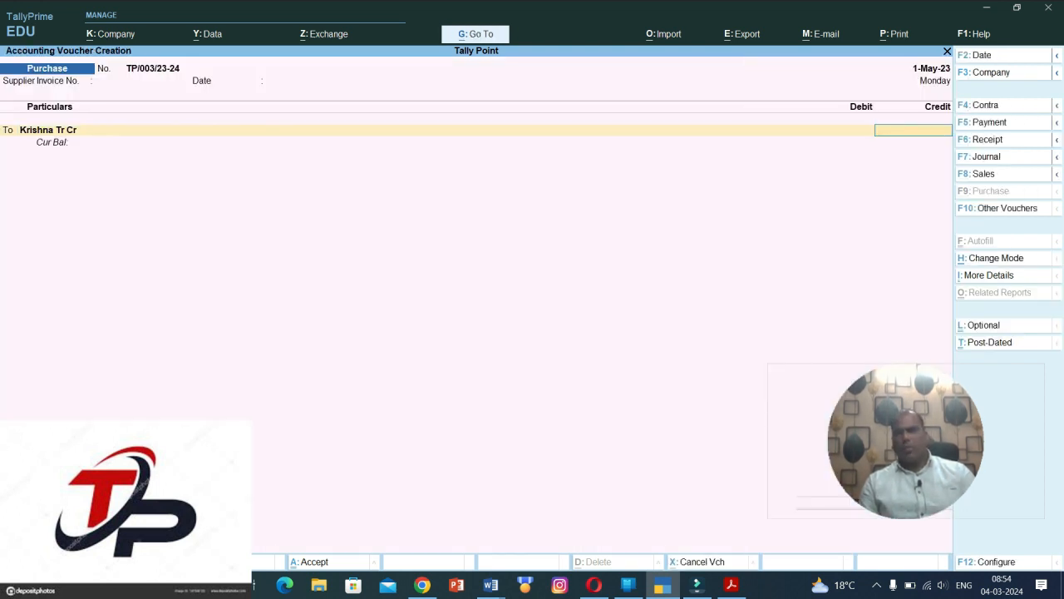
# Credit Krishna Tr Cr 50,000 with New Ref TP/003/23-24, debit Purchase for the same amount, and save the Purchase voucher.
pyautogui.write('50000')
pyautogui.press('Return')
pyautogui.press('Return')
pyautogui.press('Return')
pyautogui.press('Return')
pyautogui.press('Return')
pyautogui.press('Return')
pyautogui.press('Return')
pyautogui.press('Return')
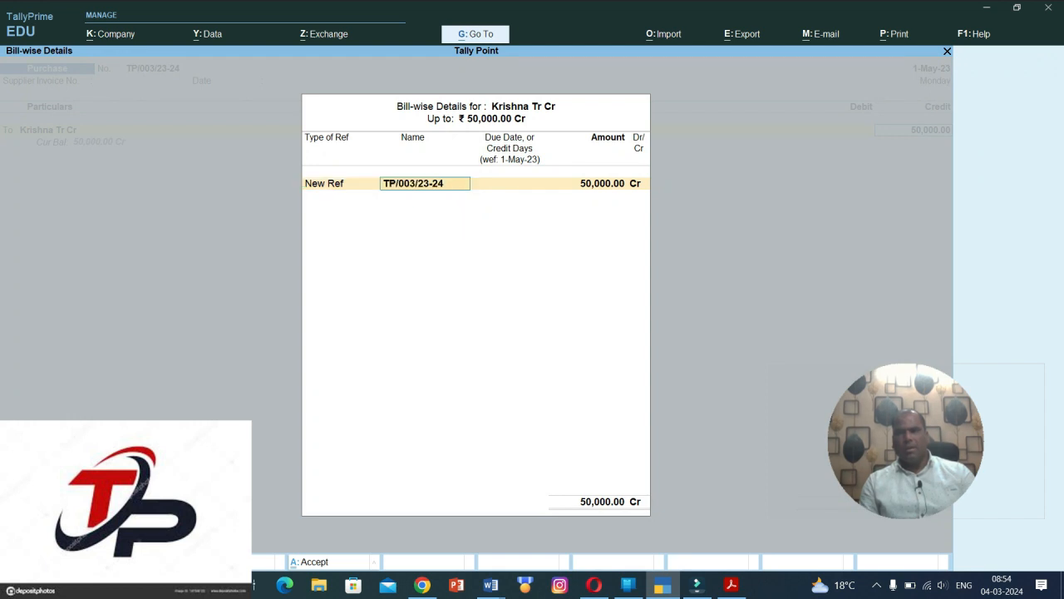
pyautogui.press('Return')
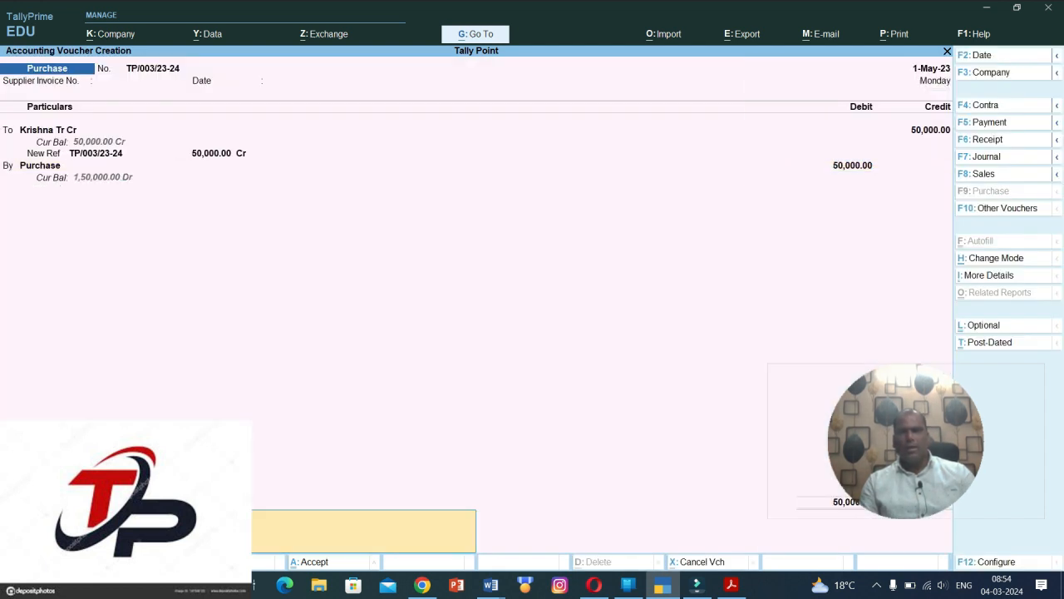
pyautogui.press('ctrl')
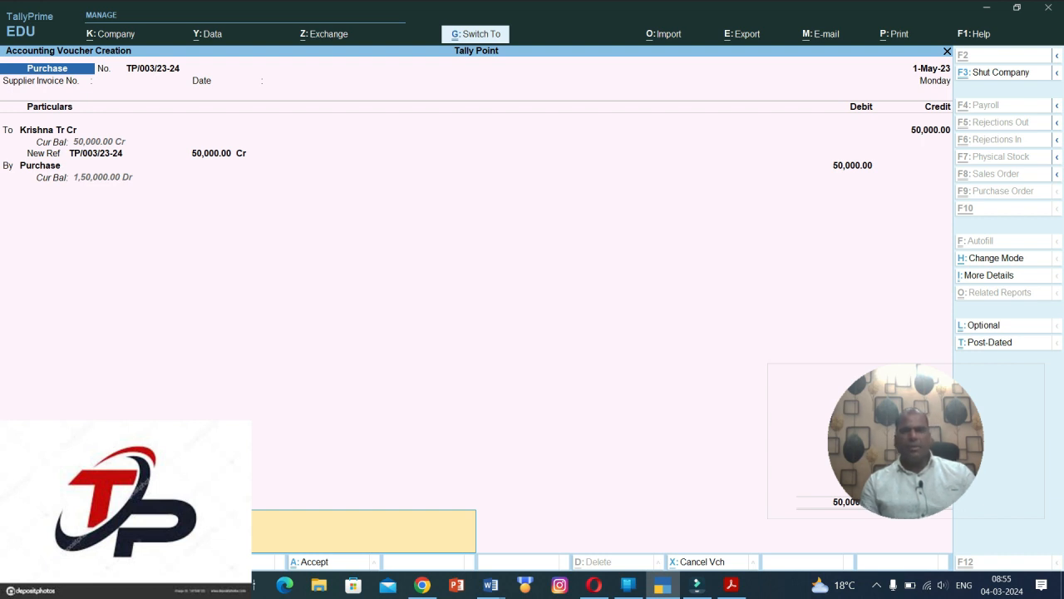
pyautogui.hotkey('ctrl', 'a')
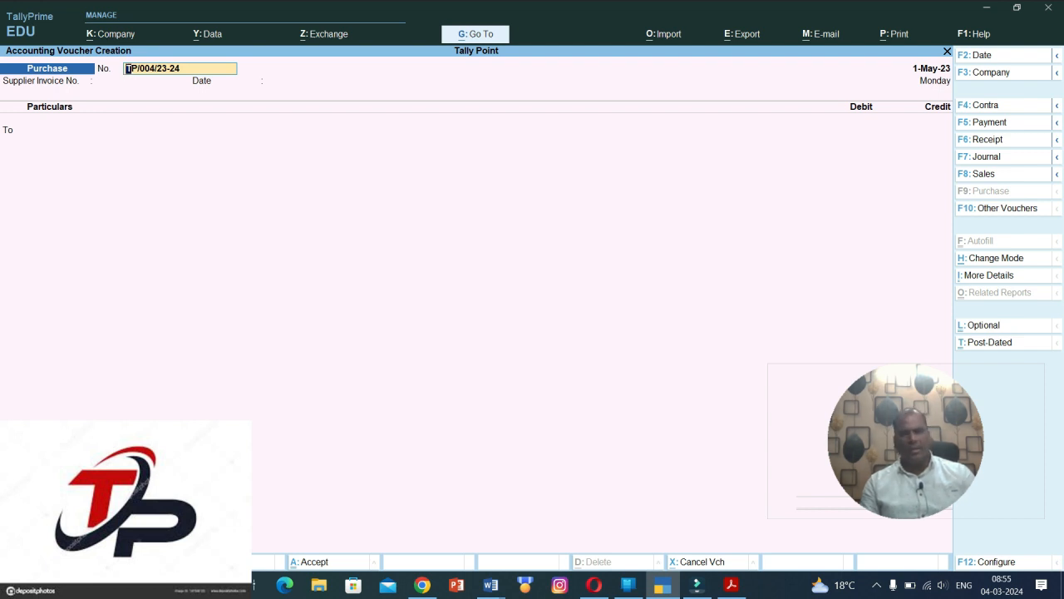
# Switch to a new Sales voucher in As Voucher mode, keeping voucher number TP/003/23-24.
pyautogui.press('F8')
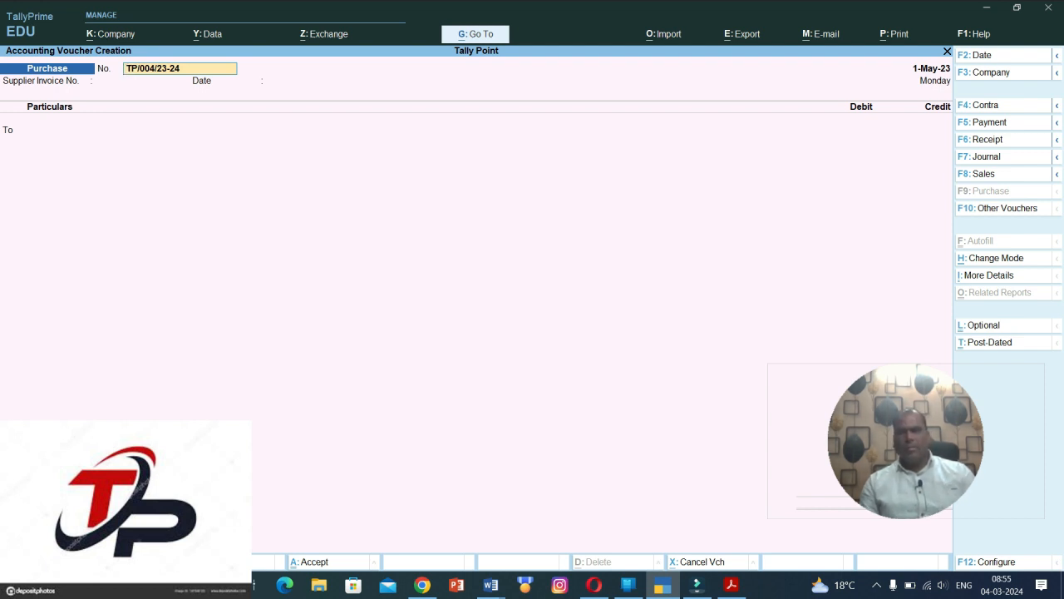
pyautogui.hotkey('ctrl', 'h')
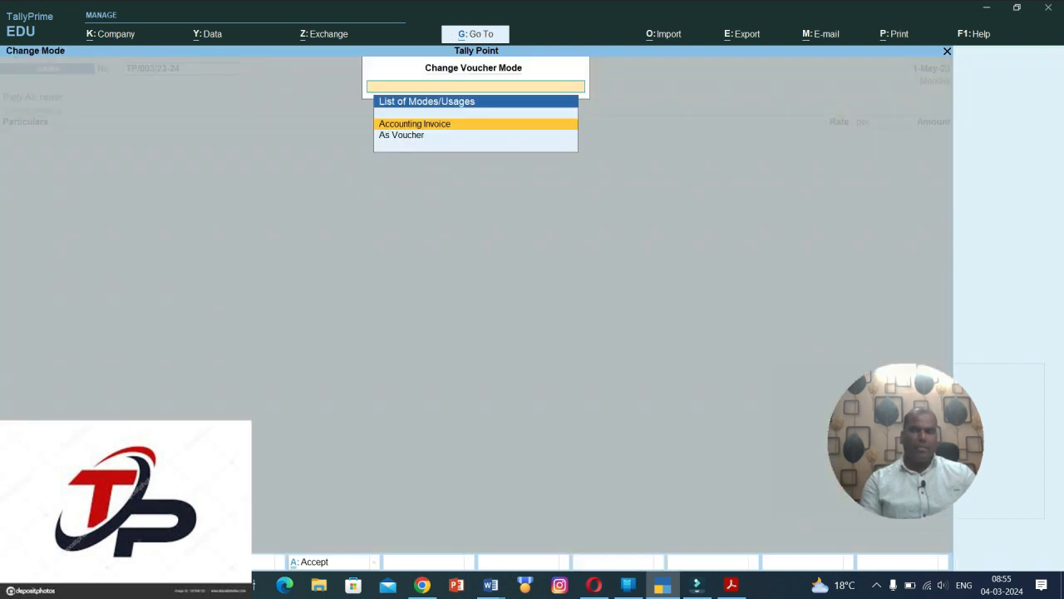
pyautogui.press('Down')
pyautogui.press('Return')
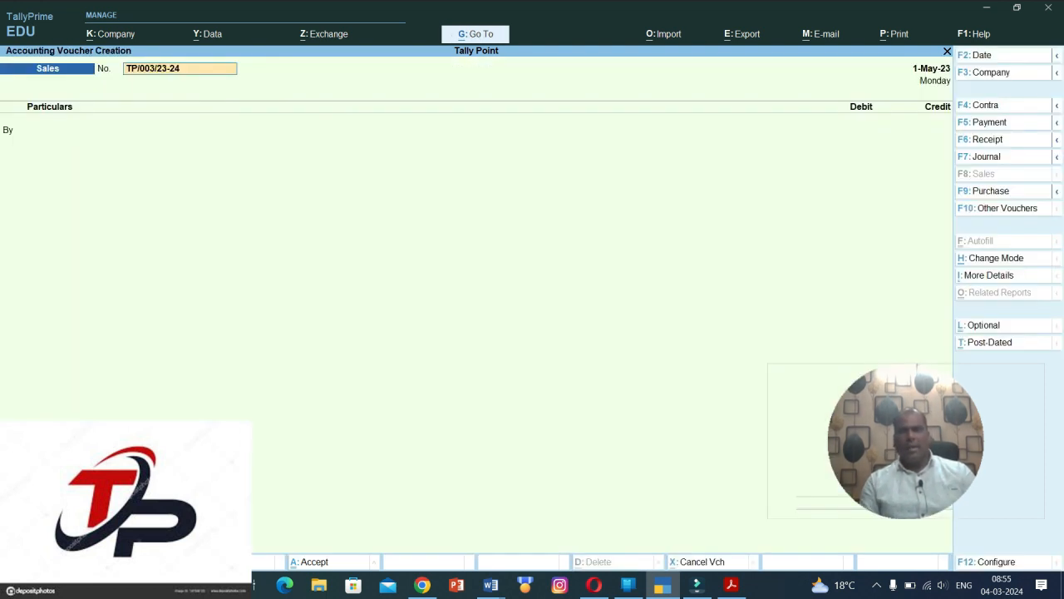
pyautogui.press('Return')
pyautogui.press('Return')
pyautogui.press('BackSpace')
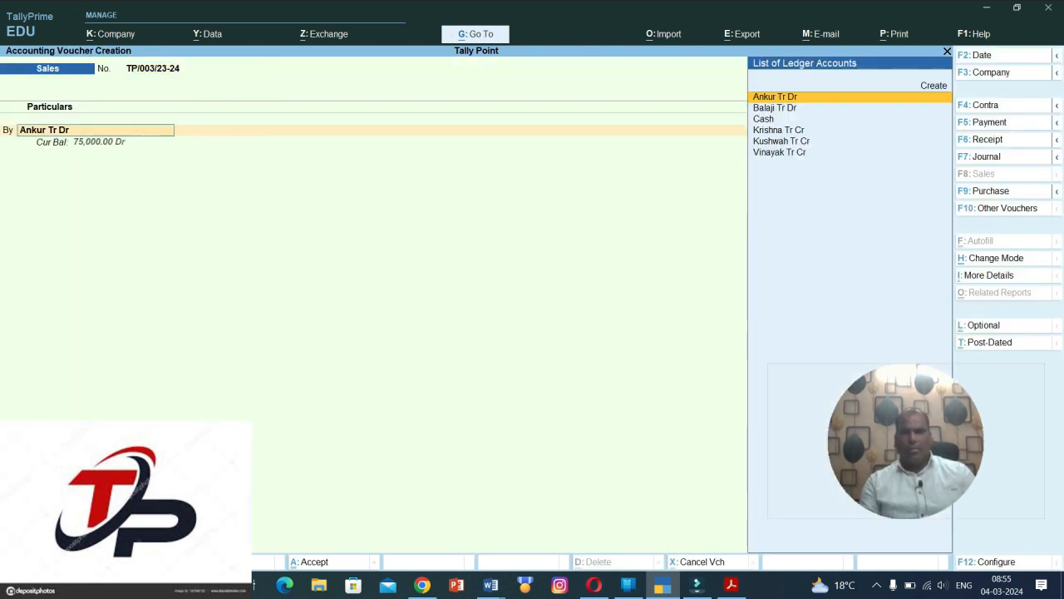
# Create a customer ledger named Ajnta Tr Dr under Sundry Debtors from the Sales voucher, keeping bill-by-bill balances enabled.
pyautogui.press('Down')
pyautogui.press('Down')
pyautogui.press('Down')
pyautogui.press('Down')
pyautogui.press('Down')
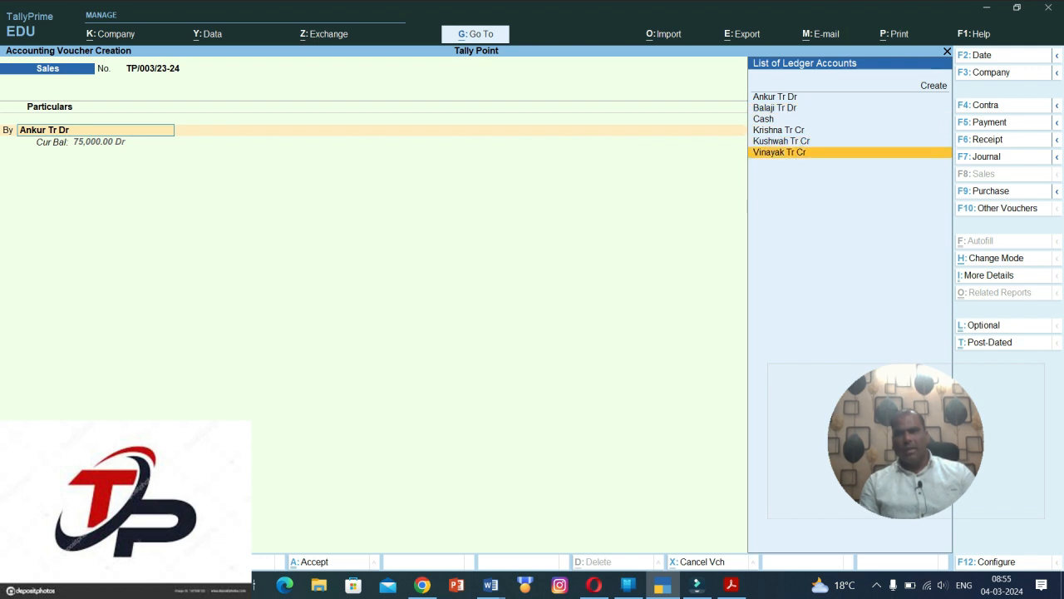
pyautogui.press('Up')
pyautogui.press('Up')
pyautogui.press('Up')
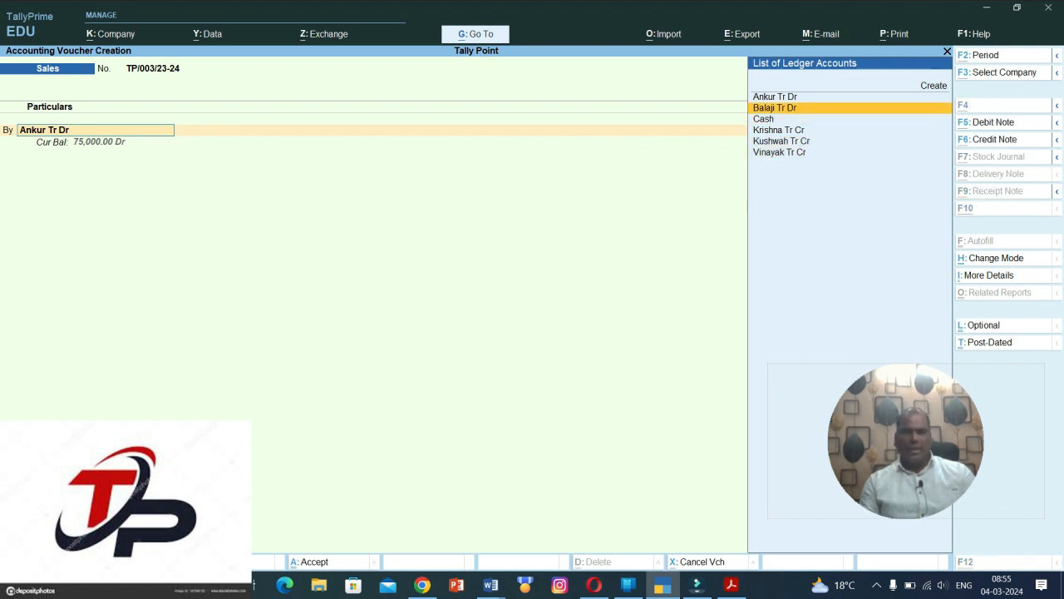
pyautogui.hotkey('alt', 'c')
pyautogui.write('Aj')
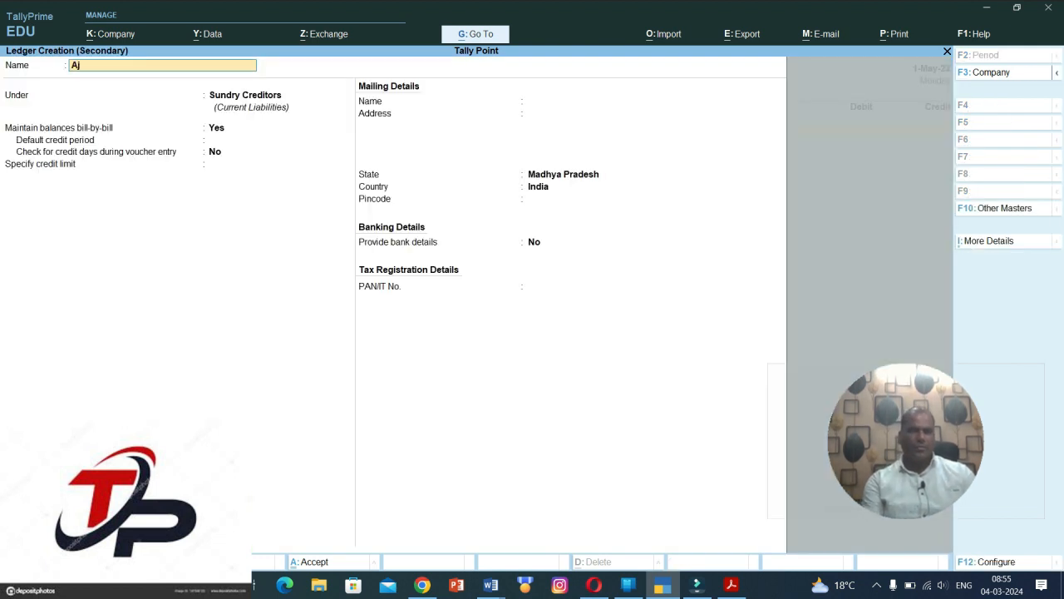
pyautogui.write('nta Tr Dr')
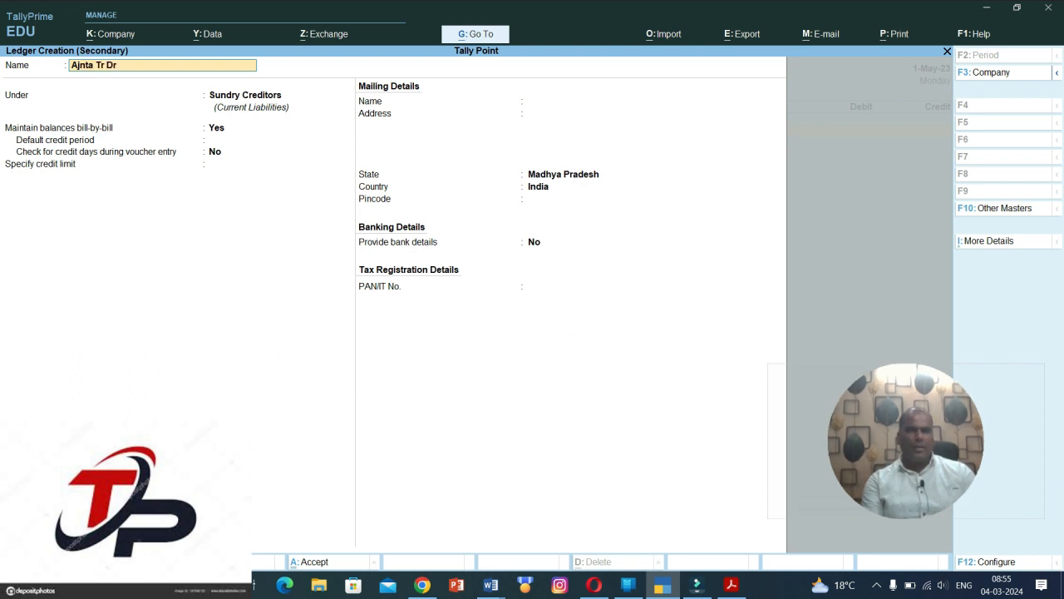
pyautogui.press('Return')
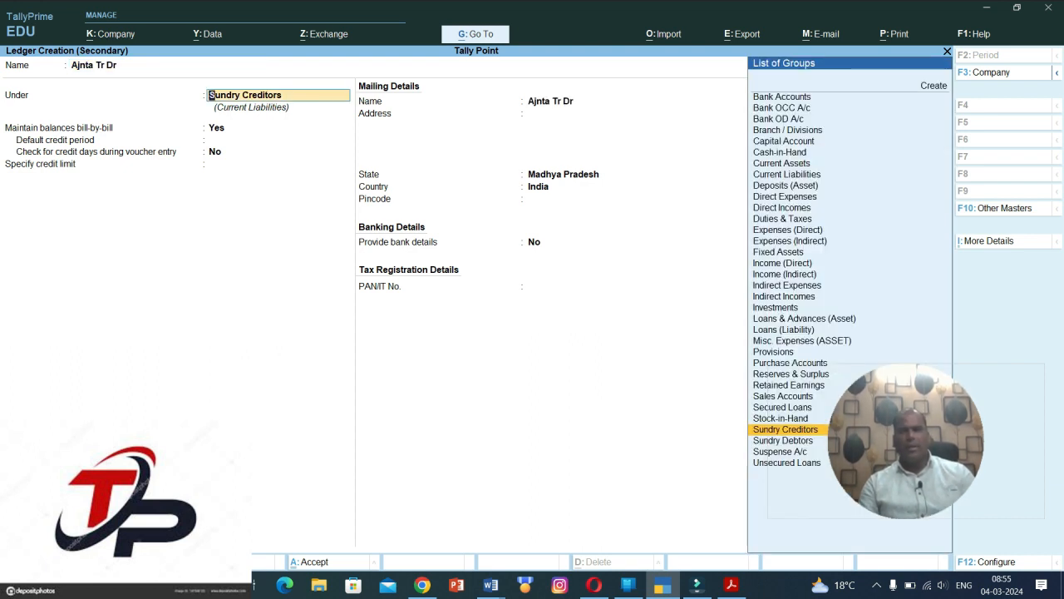
pyautogui.press('Down')
pyautogui.press('Return')
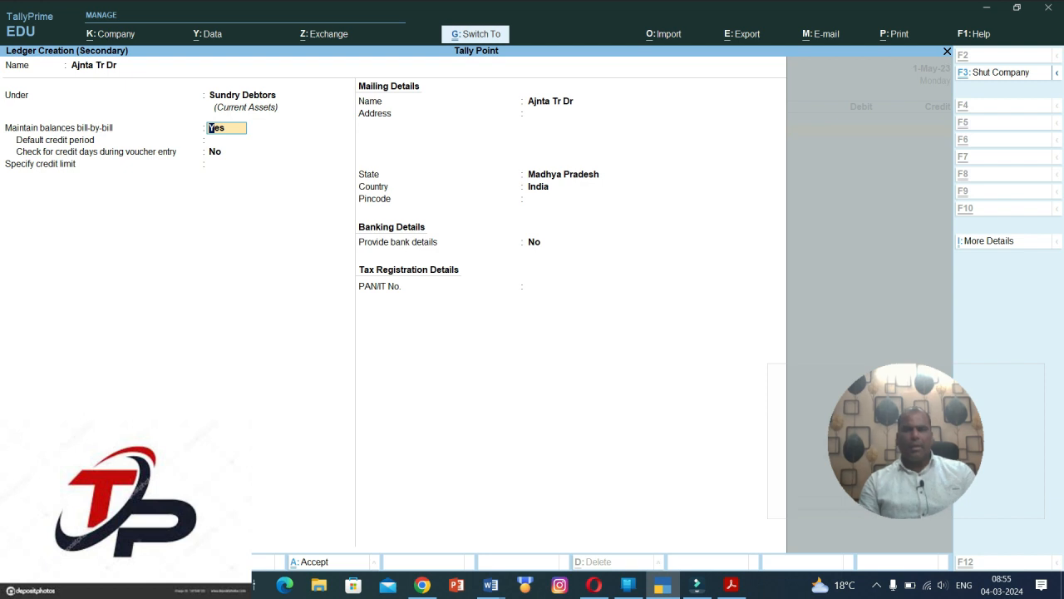
pyautogui.hotkey('ctrl', 'a')
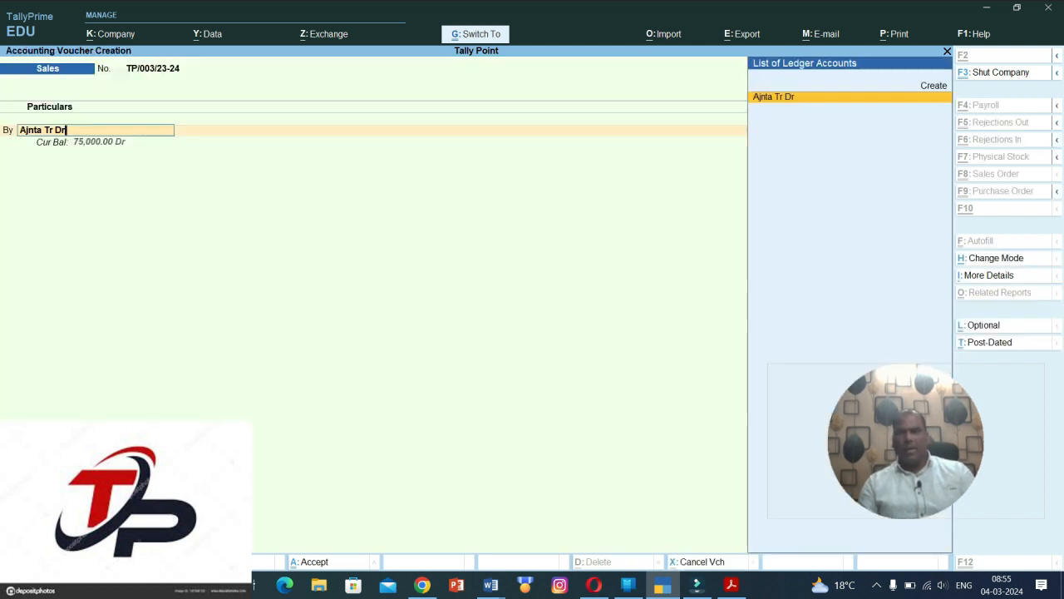
# Debit Ajnta Tr Dr 75,000 with New Ref TP/003/23-24, credit Sales for the same amount, and save the Sales voucher.
pyautogui.press('Return')
pyautogui.write('75,000')
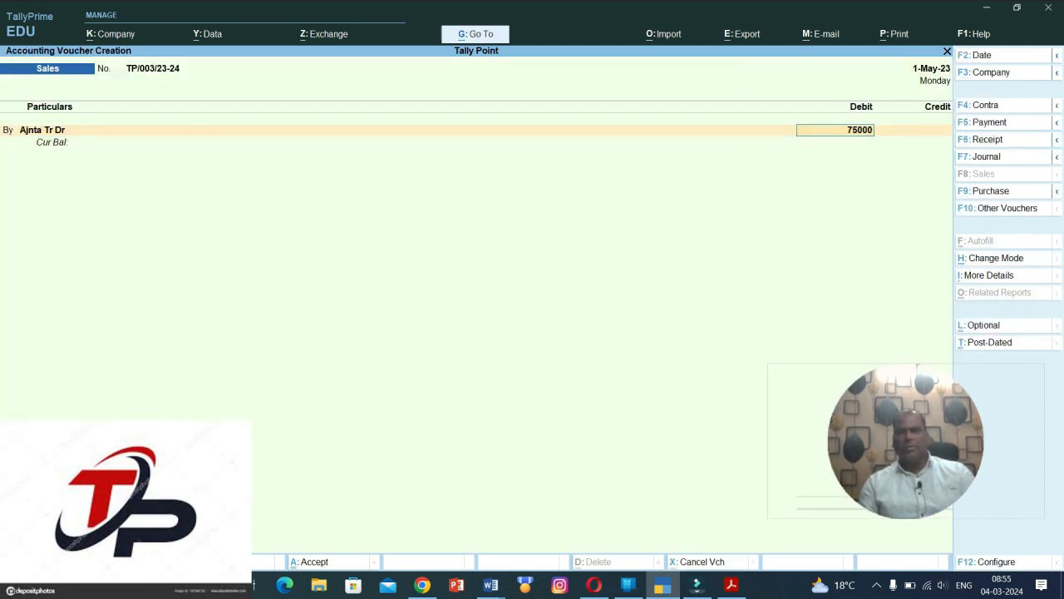
pyautogui.press('Return')
pyautogui.press('Return')
pyautogui.press('Return')
pyautogui.press('Return')
pyautogui.press('Return')
pyautogui.press('Return')
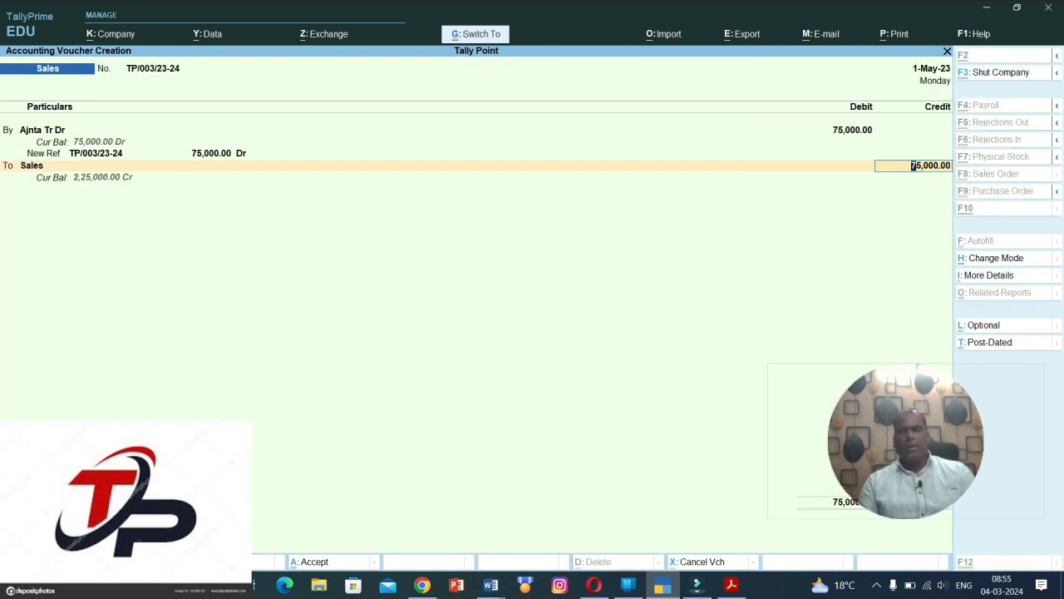
pyautogui.press('Return')
pyautogui.press('Return')
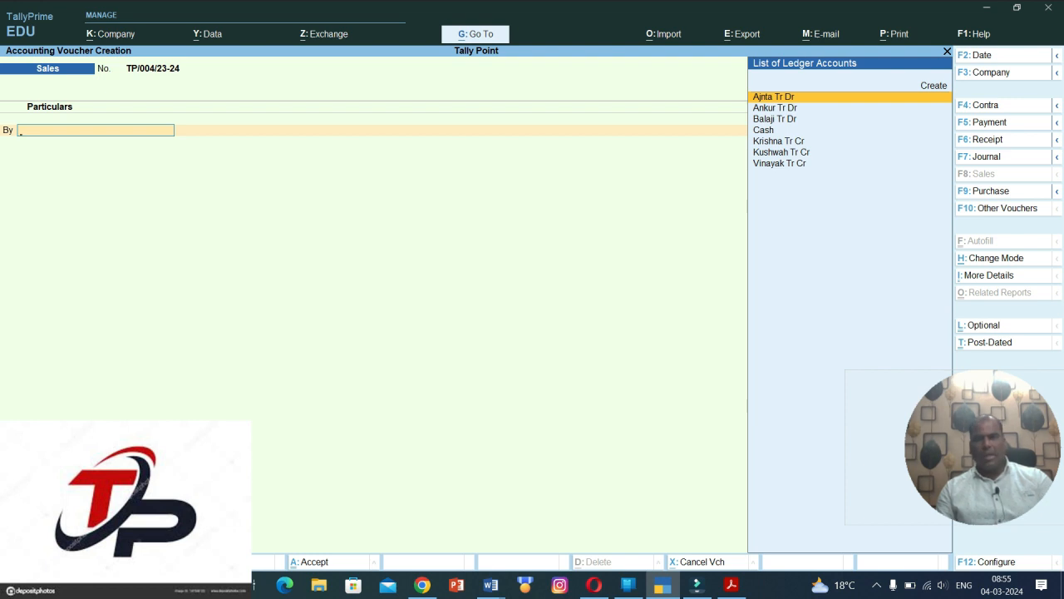
# Leave voucher entry and open the Balance Sheet in detailed view to show the groups under each heading.
pyautogui.press('Escape')
pyautogui.press('y')
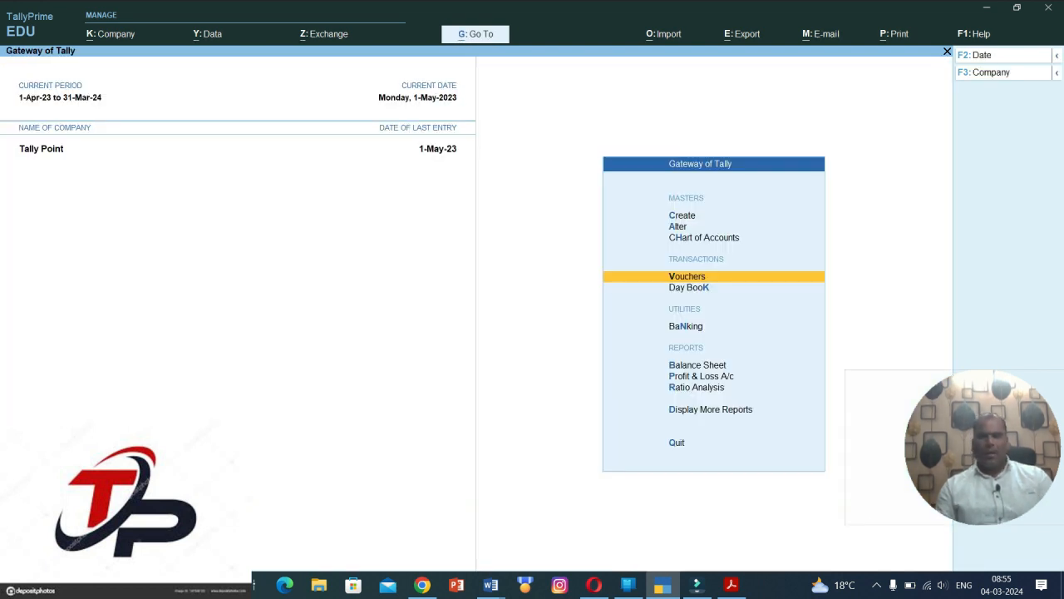
pyautogui.press('Down')
pyautogui.press('Down')
pyautogui.press('Down')
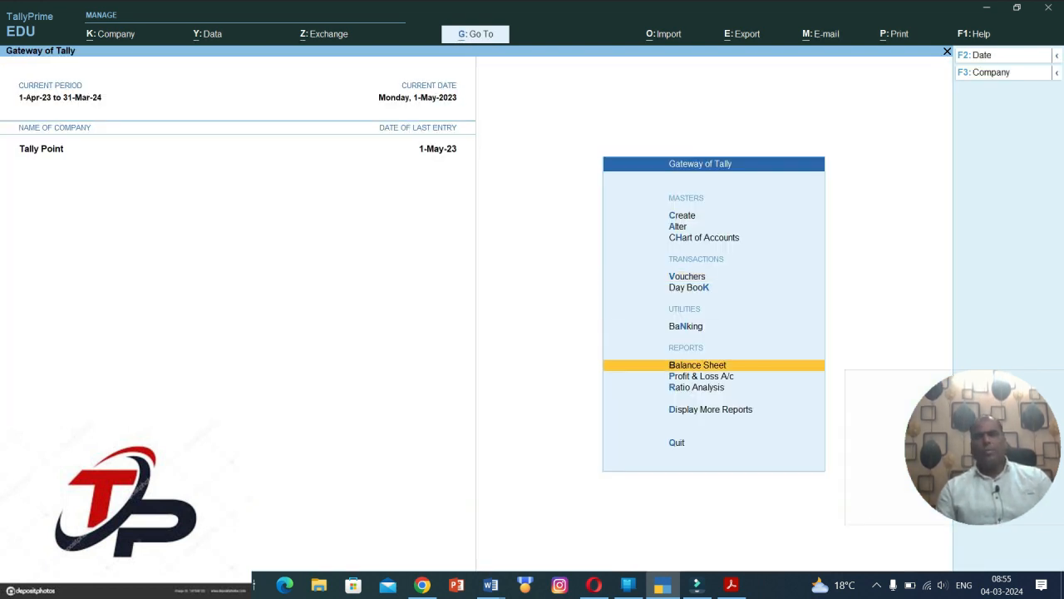
pyautogui.press('Return')
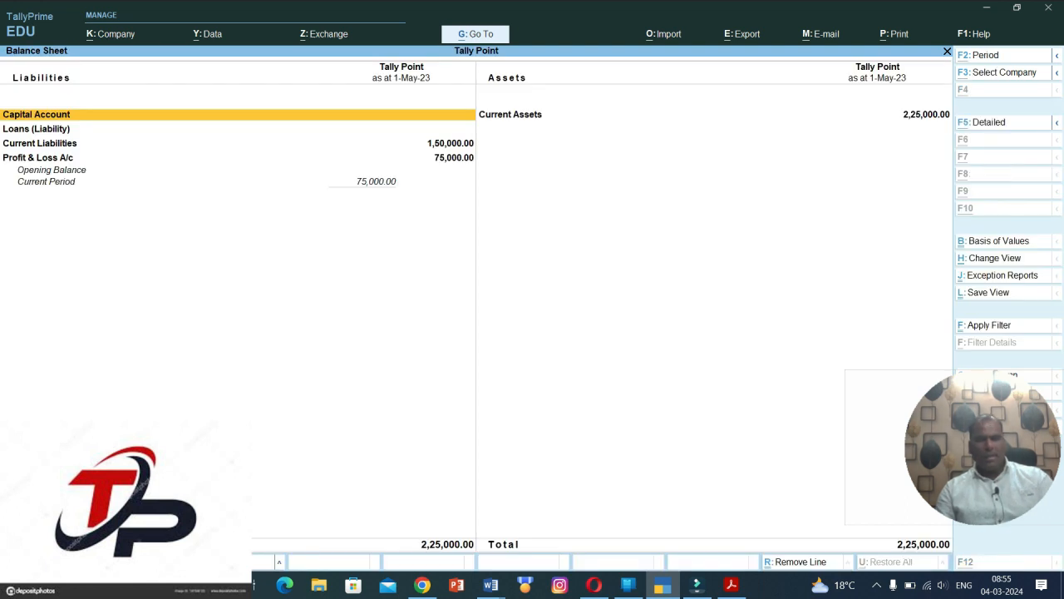
pyautogui.press('Down')
pyautogui.press('Down')
pyautogui.press('Down')
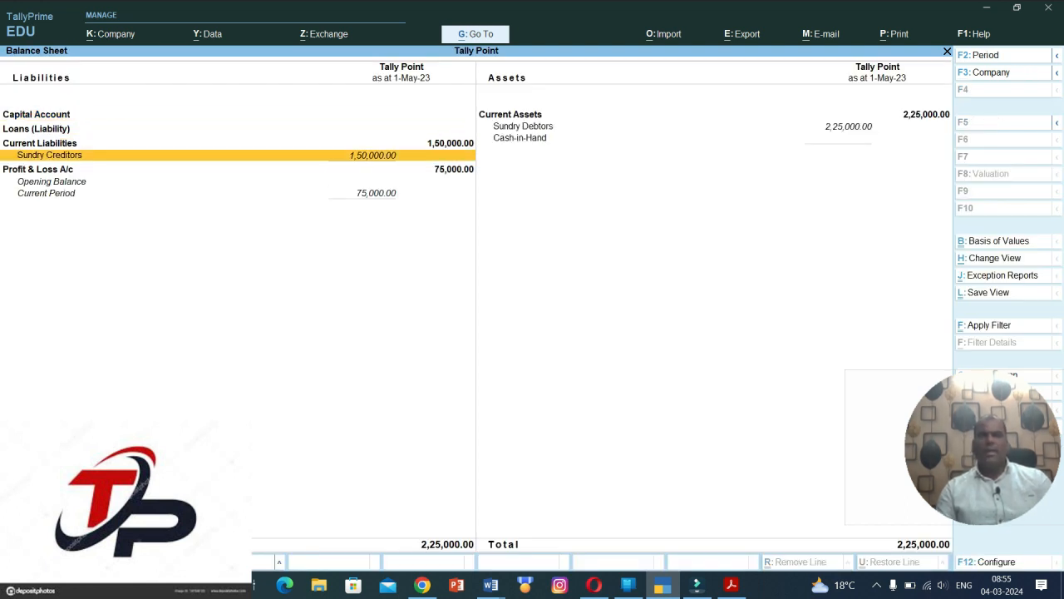
# Examine the supplier ledgers and their closing balances in the Sundry Creditors group summary.
pyautogui.press('Return')
pyautogui.press('Down')
pyautogui.press('Down')
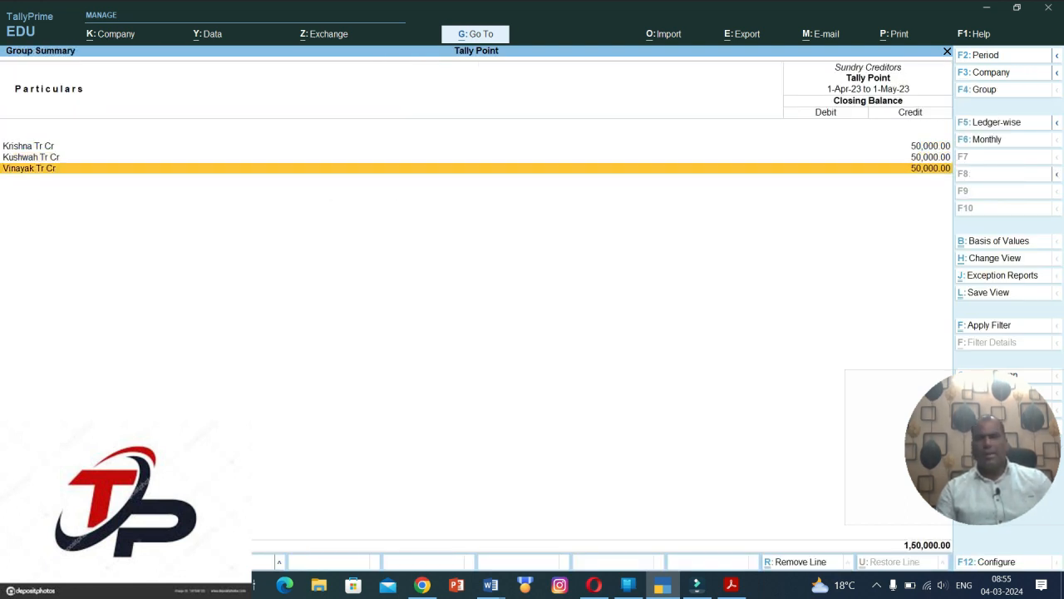
pyautogui.press('Up')
pyautogui.press('Up')
pyautogui.press('Down')
pyautogui.press('Down')
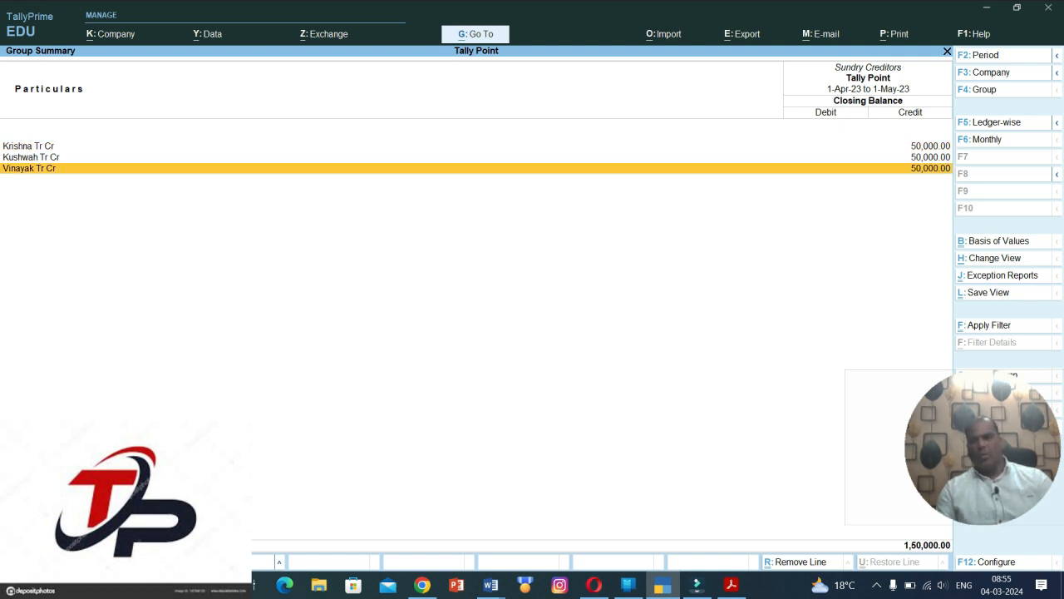
pyautogui.press('Escape')
# Examine the customer ledgers and their closing balances in the Sundry Debtors group summary.
pyautogui.press('Right')
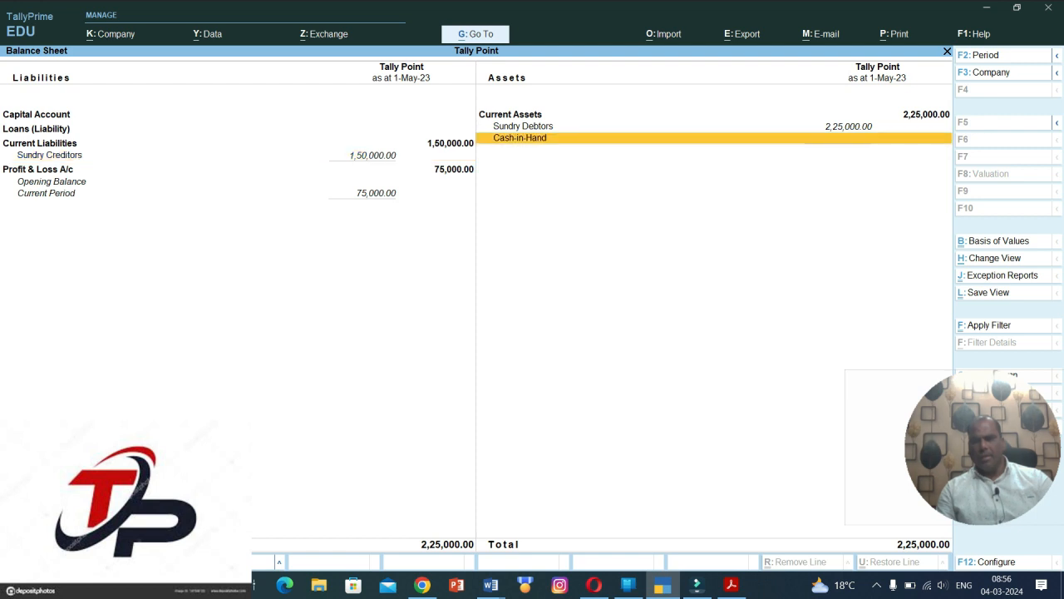
pyautogui.press('Up')
pyautogui.press('Return')
pyautogui.press('Down')
pyautogui.press('Down')
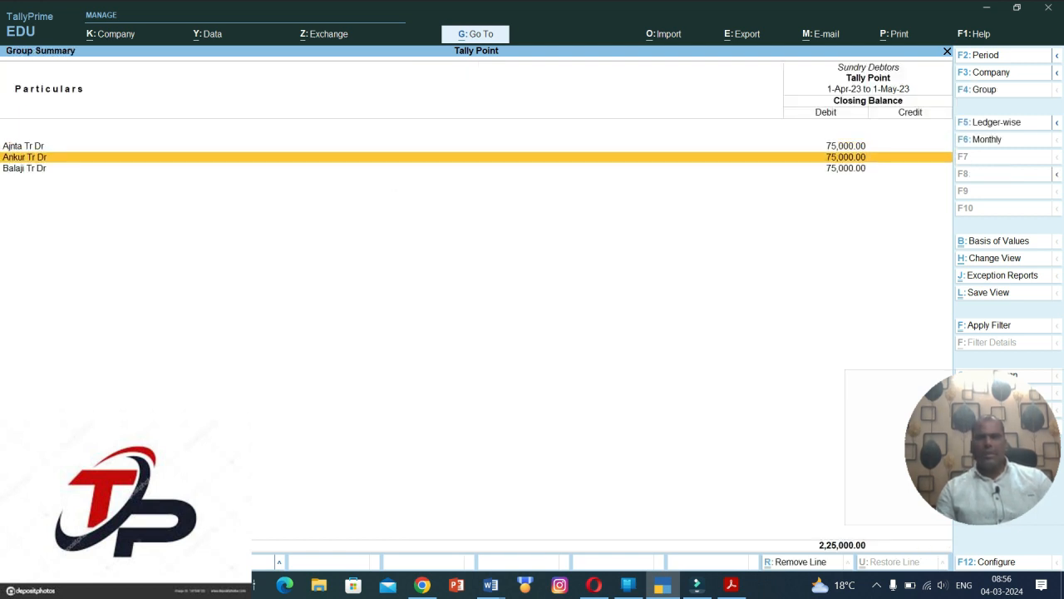
pyautogui.press('Escape')
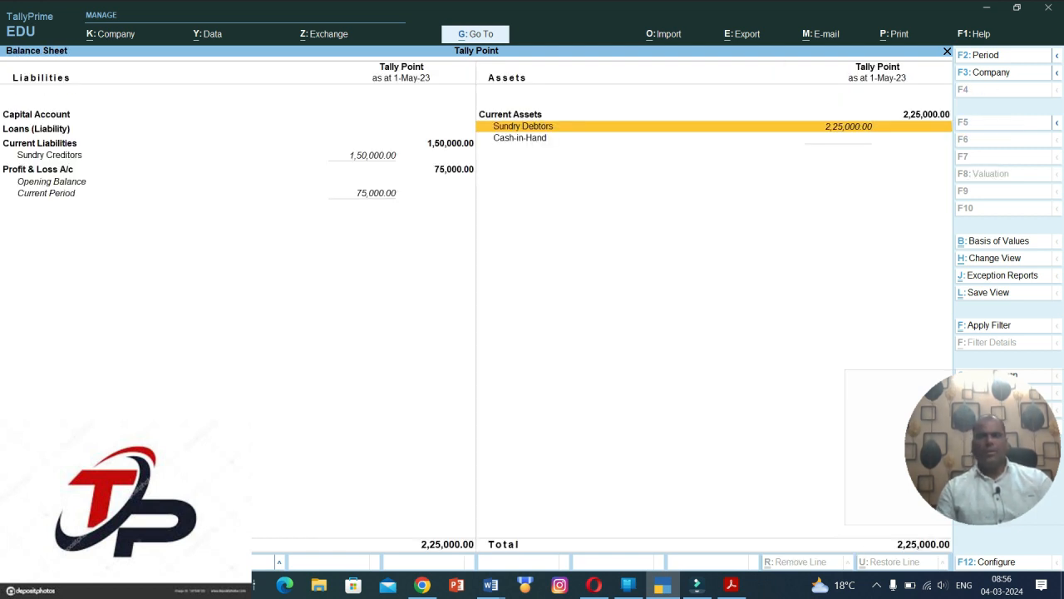
# Open the Profit & Loss A/c in detailed view and examine its purchase, sales and gross profit figures.
pyautogui.press('Escape')
pyautogui.press('Down')
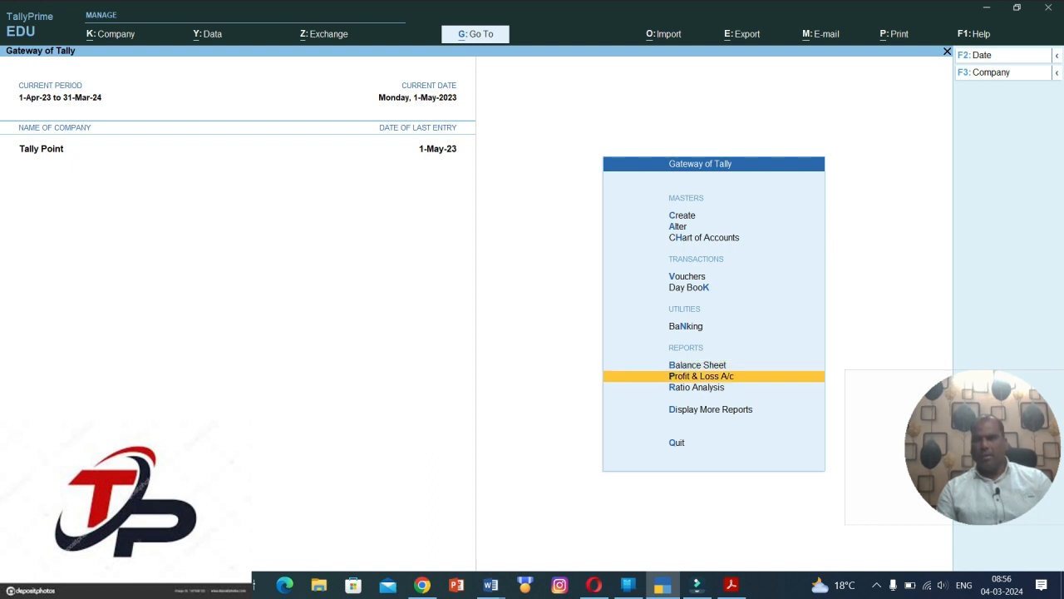
pyautogui.press('Return')
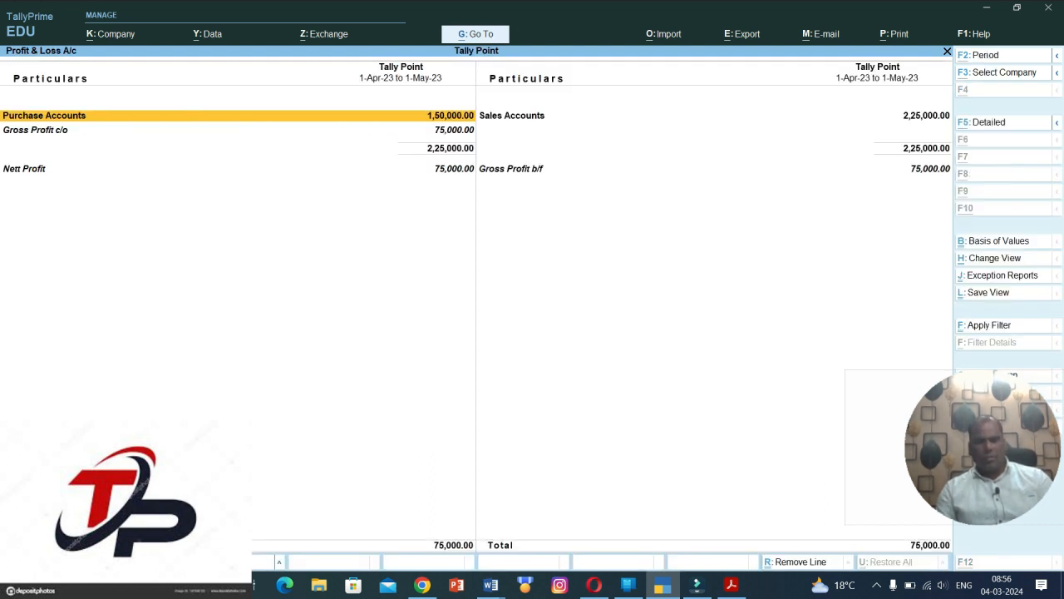
pyautogui.hotkey('alt', 'F5')
pyautogui.press('Down')
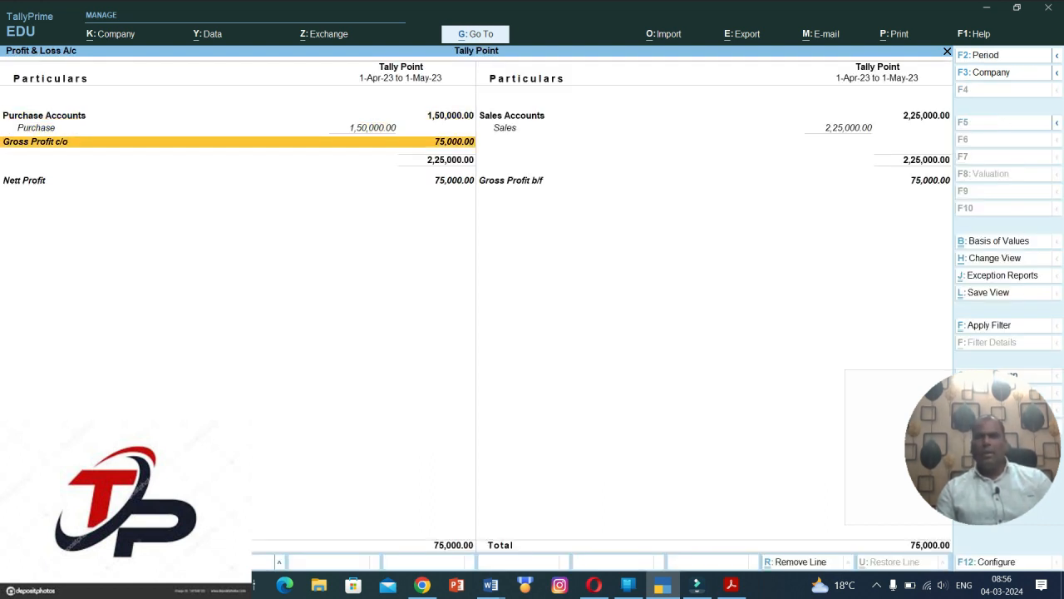
pyautogui.press('Up')
pyautogui.press('Up')
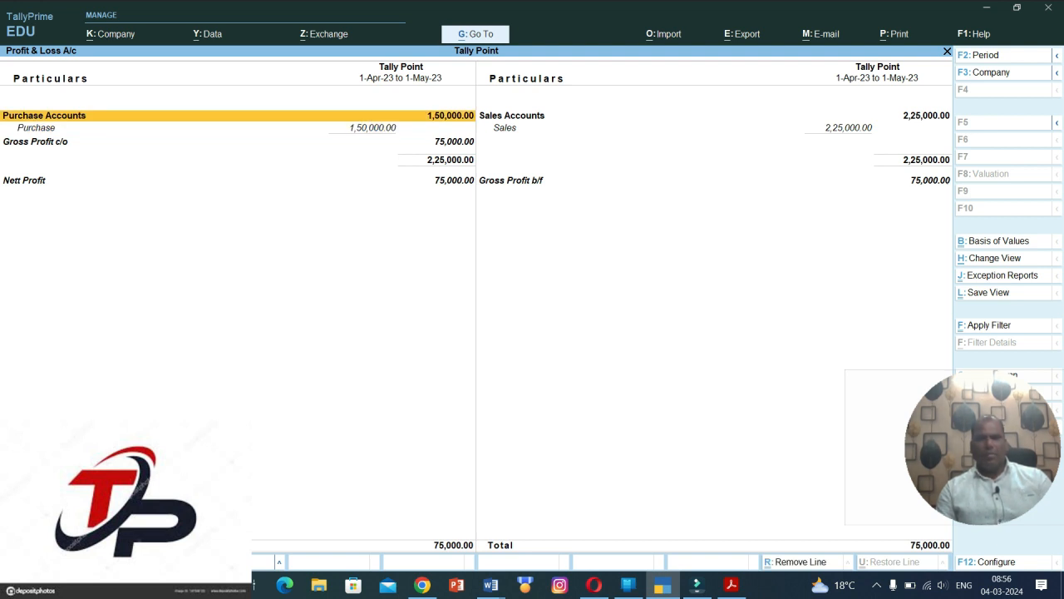
pyautogui.press('Right')
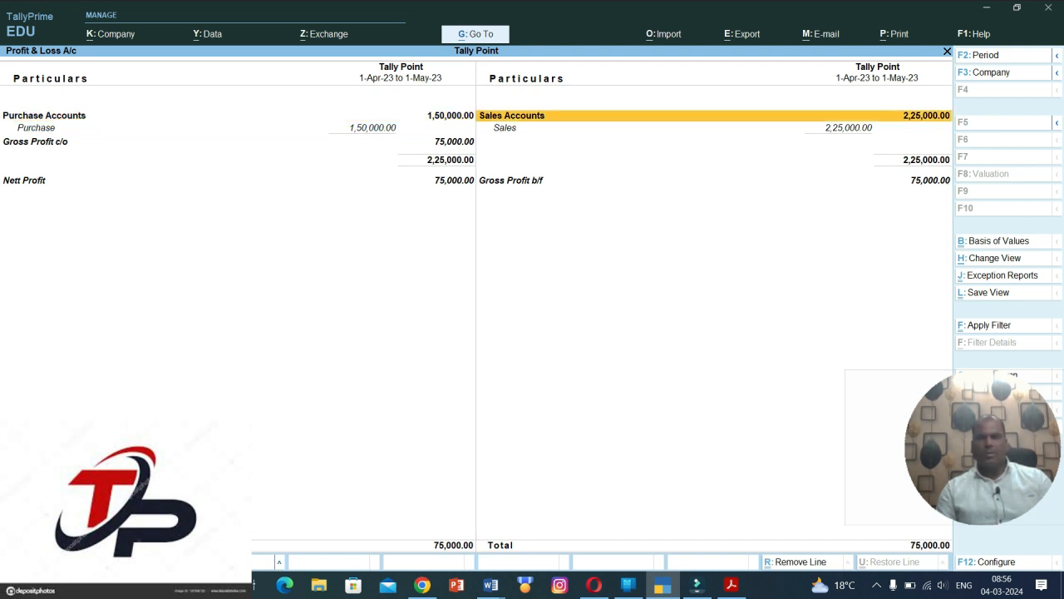
pyautogui.press('Left')
pyautogui.press('Down')
pyautogui.press('Down')
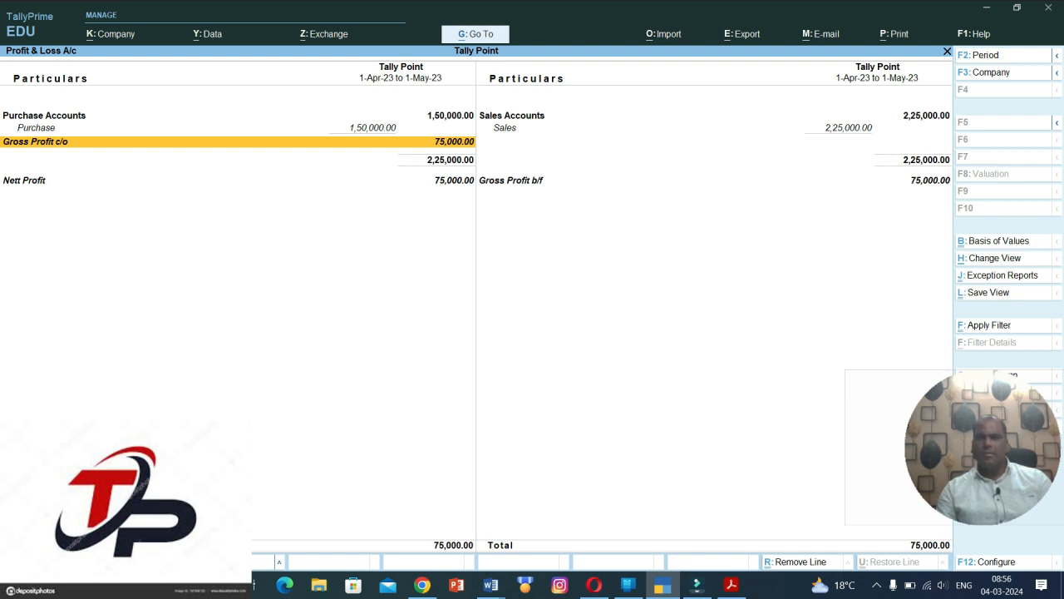
pyautogui.press('Escape')
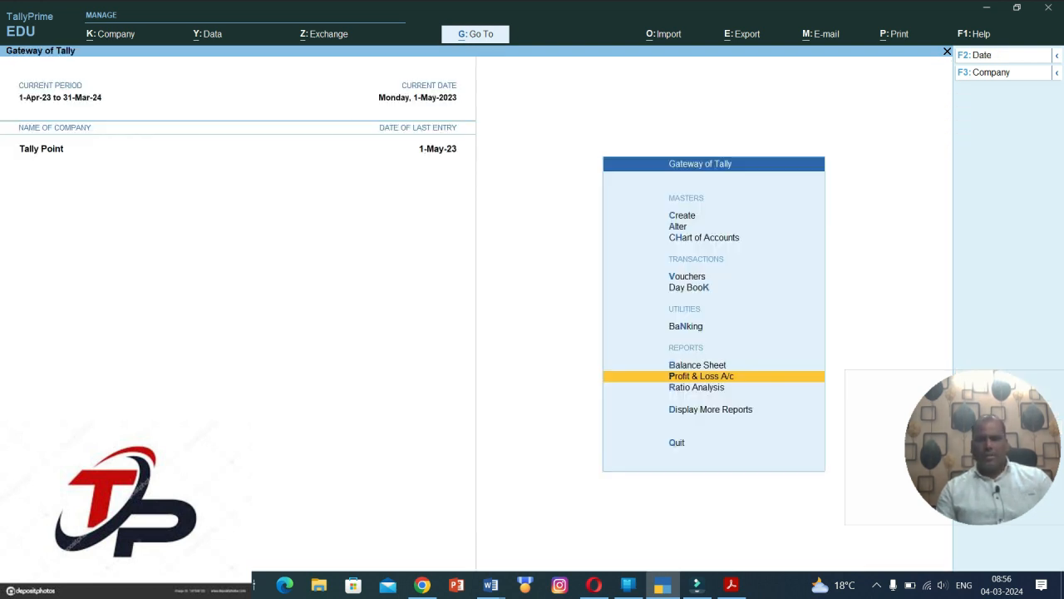
# Leave the Profit & Loss selection and open the Day Book.
pyautogui.press('Up')
pyautogui.press('Up')
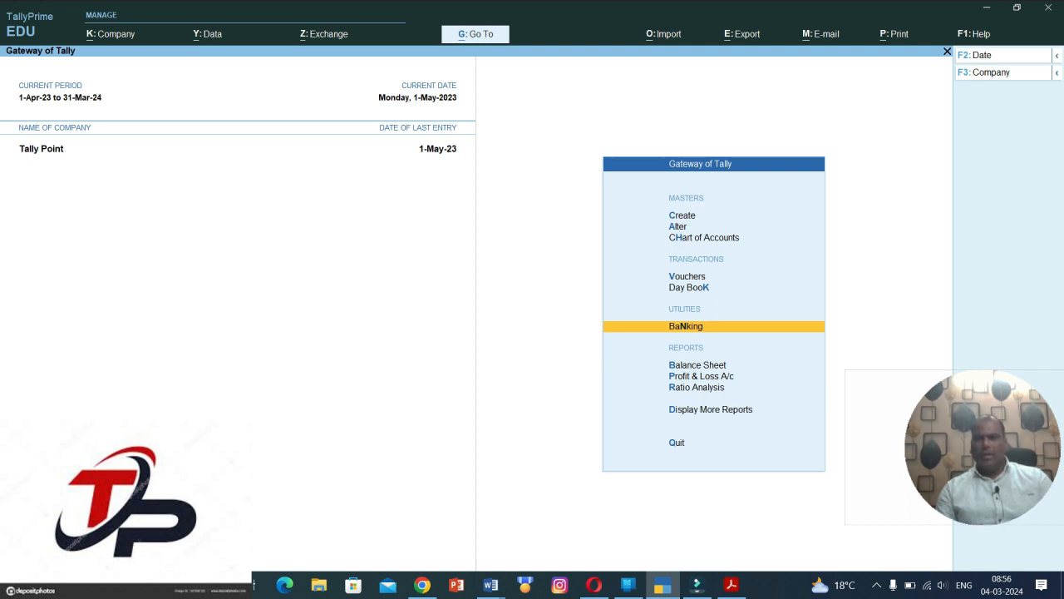
pyautogui.press('Up')
pyautogui.press('Down')
pyautogui.press('Return')
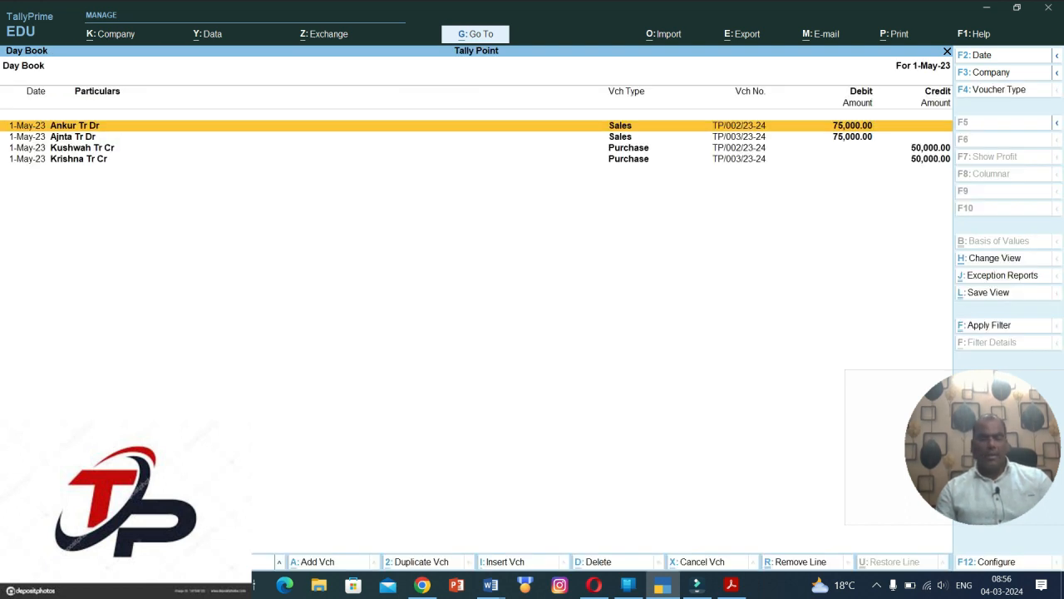
# Set the Day Book period to the full financial year, 1-Apr-23 to 31-Mar-24.
pyautogui.press('alt')
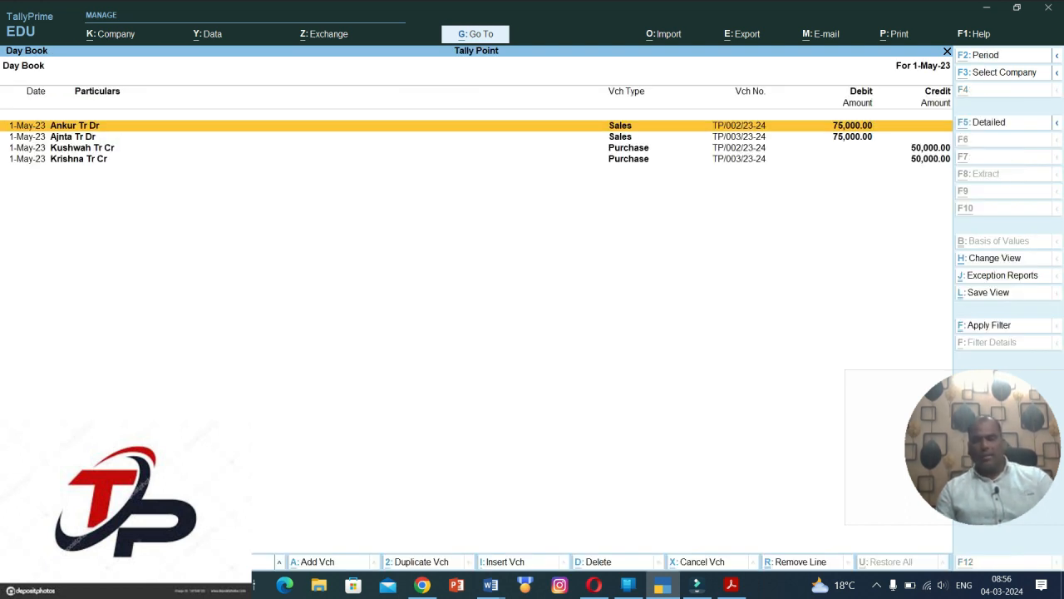
pyautogui.press('F2')
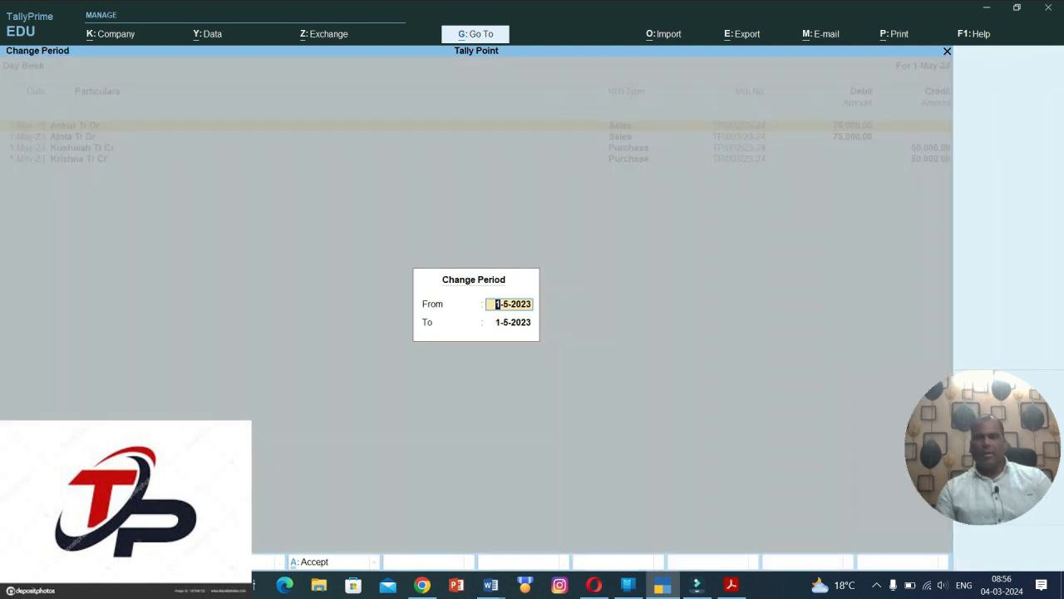
pyautogui.write('a')
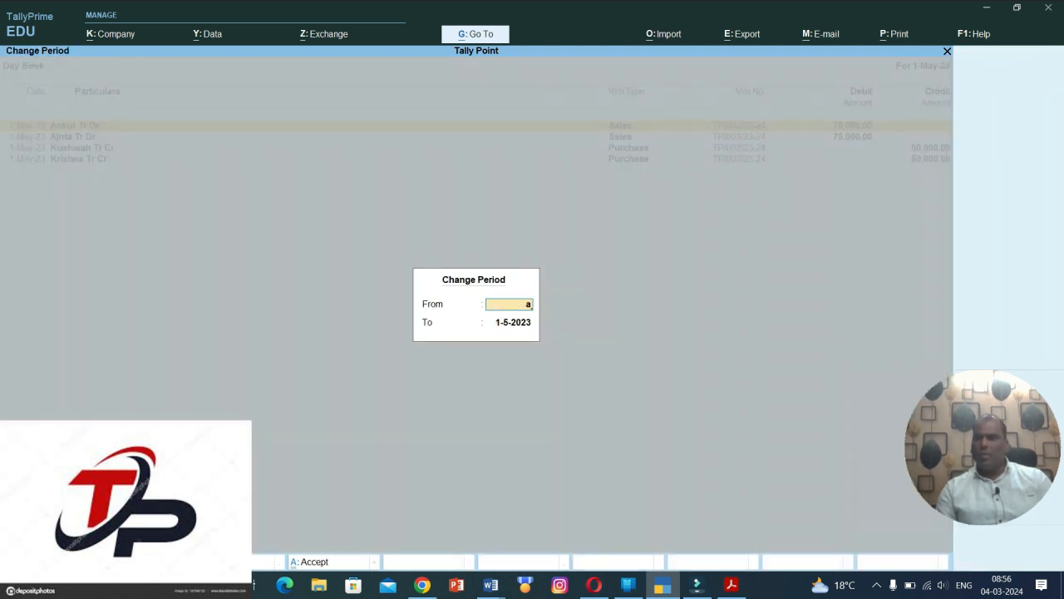
pyautogui.press('Return')
pyautogui.write('b')
pyautogui.press('Return')
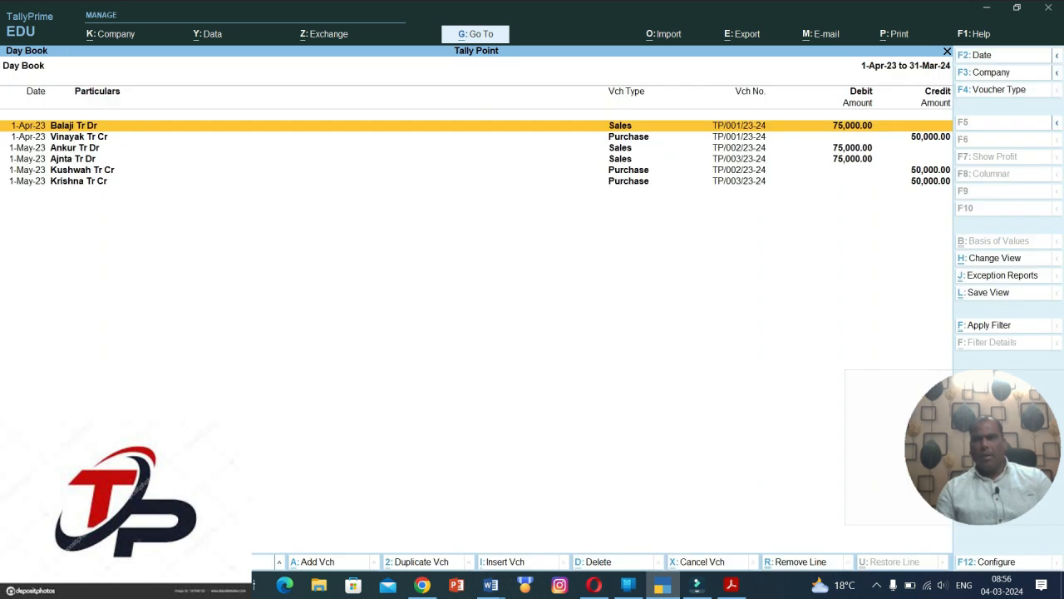
# Examine the year's vouchers, show the Day Book in detailed view with each voucher's ledger entries, and return to the Gateway of Tally.
pyautogui.press('Down')
pyautogui.press('Down')
pyautogui.press('Down')
pyautogui.press('Down')
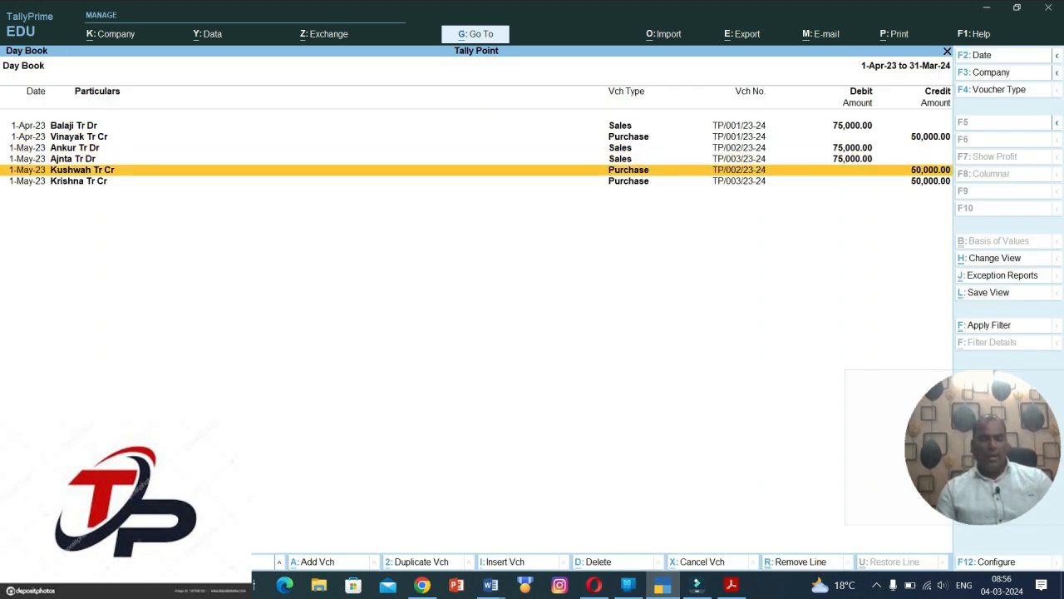
pyautogui.hotkey('alt', 'F5')
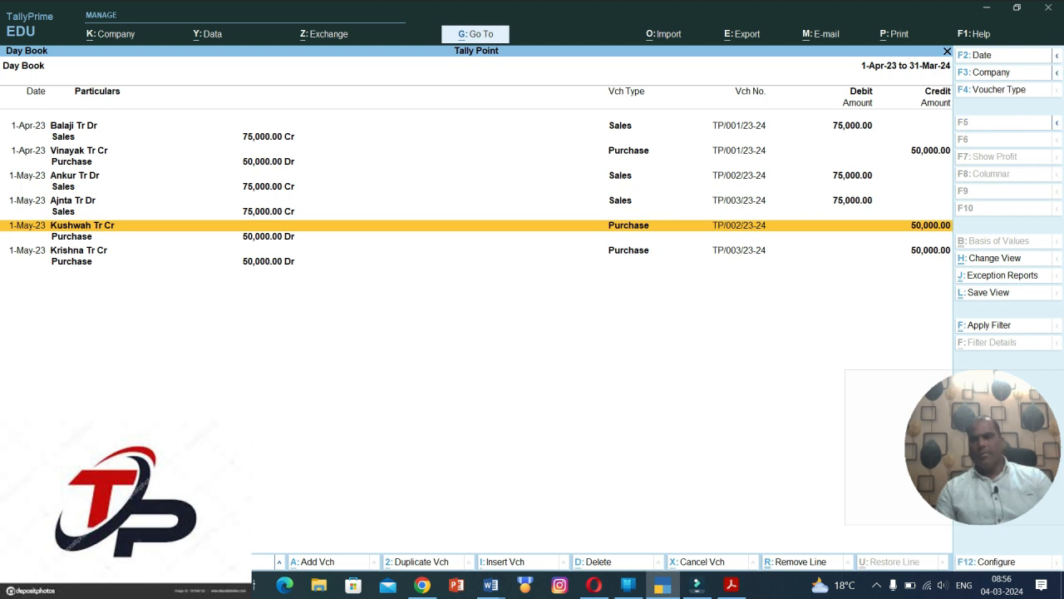
pyautogui.press('Escape')
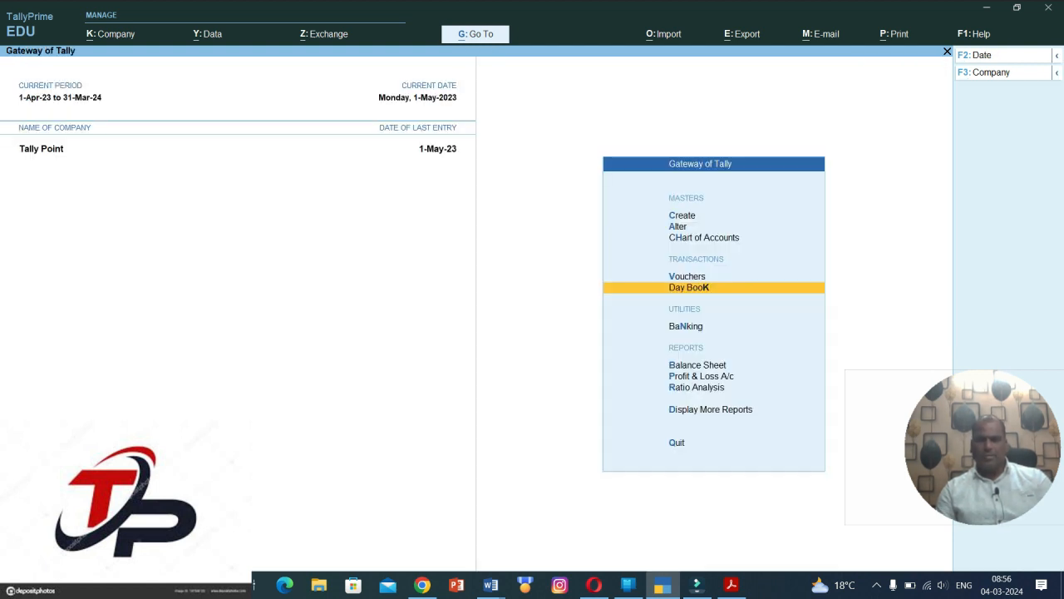
pyautogui.press('Escape')
pyautogui.press('Escape')
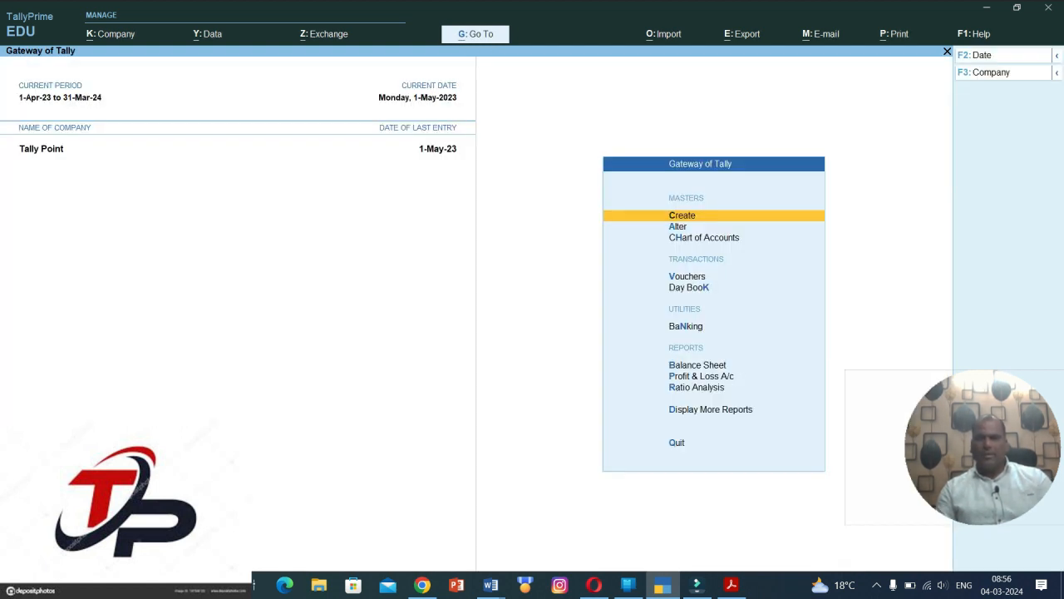
pyautogui.press('Down')
pyautogui.press('Down')
pyautogui.press('Down')
pyautogui.press('Down')
pyautogui.press('Down')
pyautogui.press('Down')
pyautogui.press('Down')
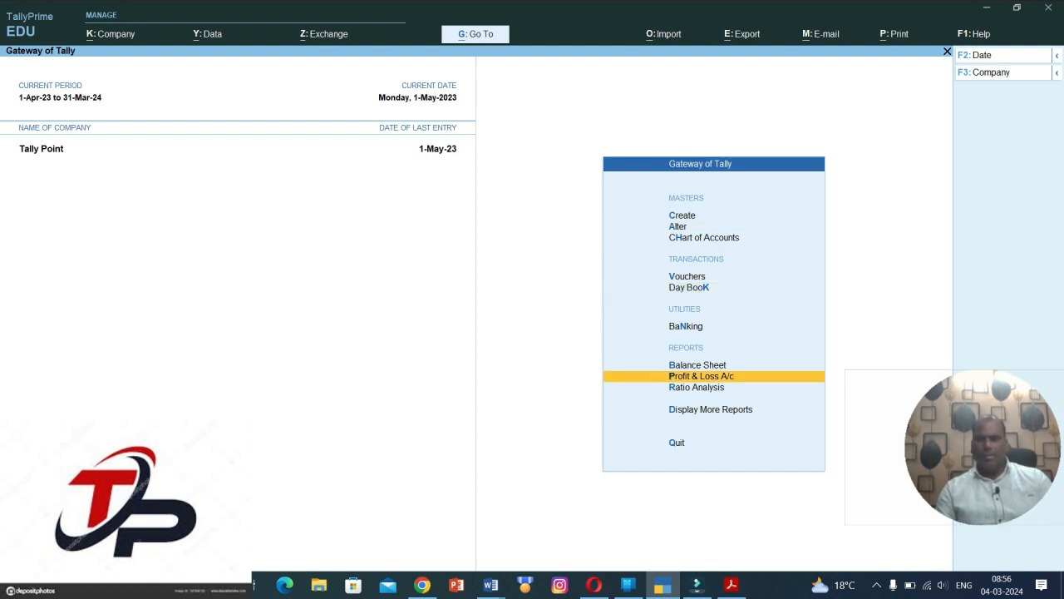
pyautogui.press('Down')
pyautogui.press('Down')
pyautogui.press('Return')
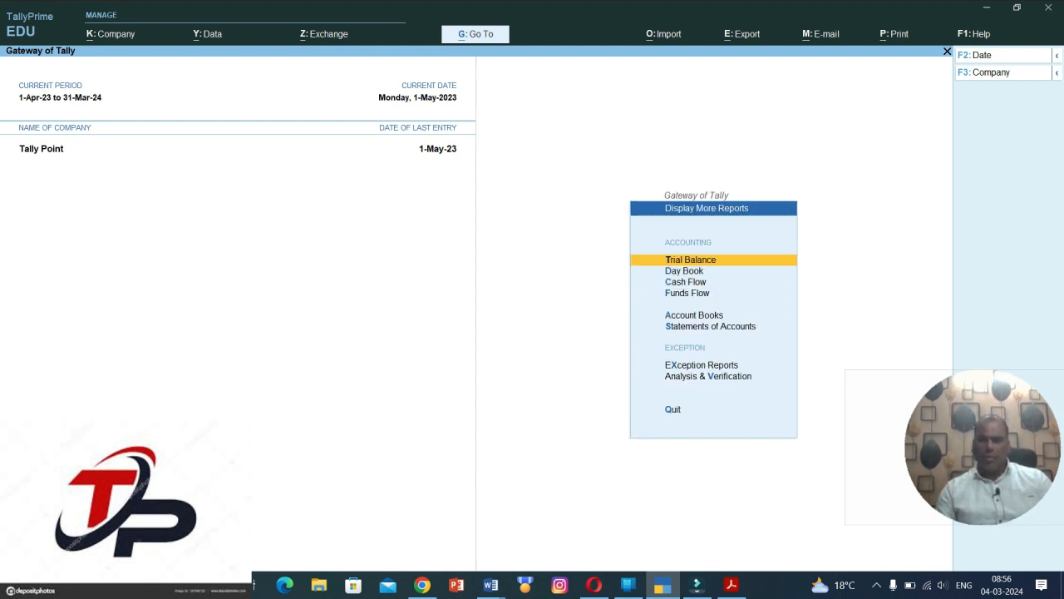
pyautogui.press('Down')
pyautogui.press('Down')
pyautogui.press('Down')
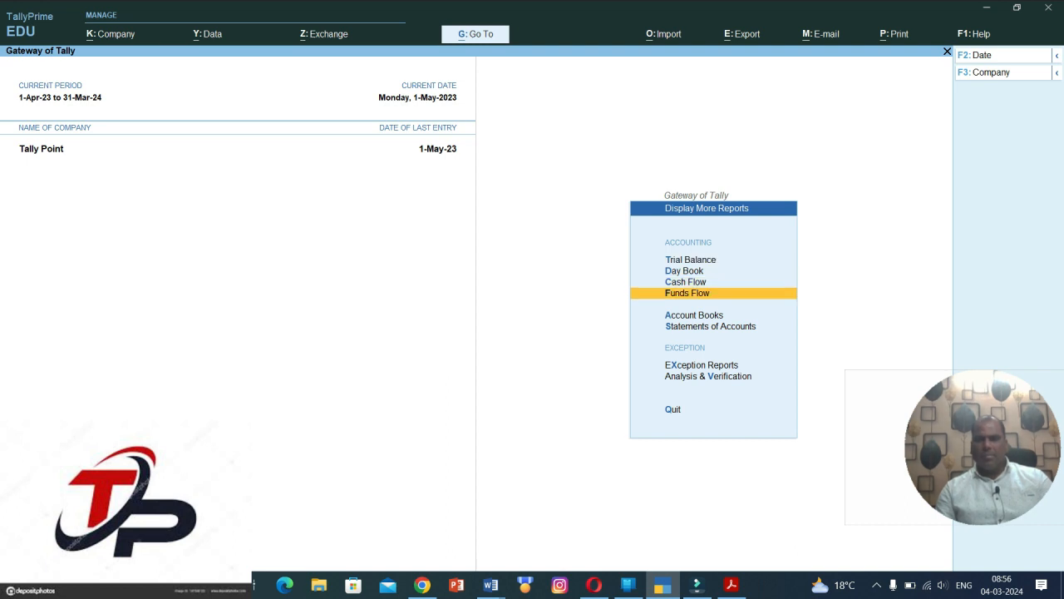
pyautogui.press('Down')
pyautogui.press('Down')
pyautogui.press('Return')
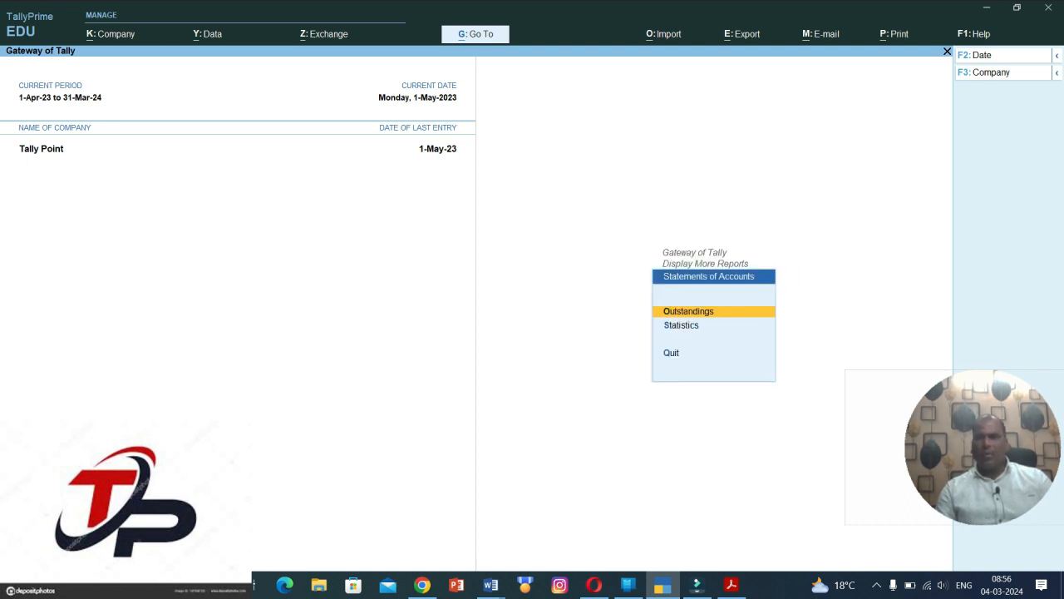
pyautogui.press('Return')
pyautogui.press('Down')
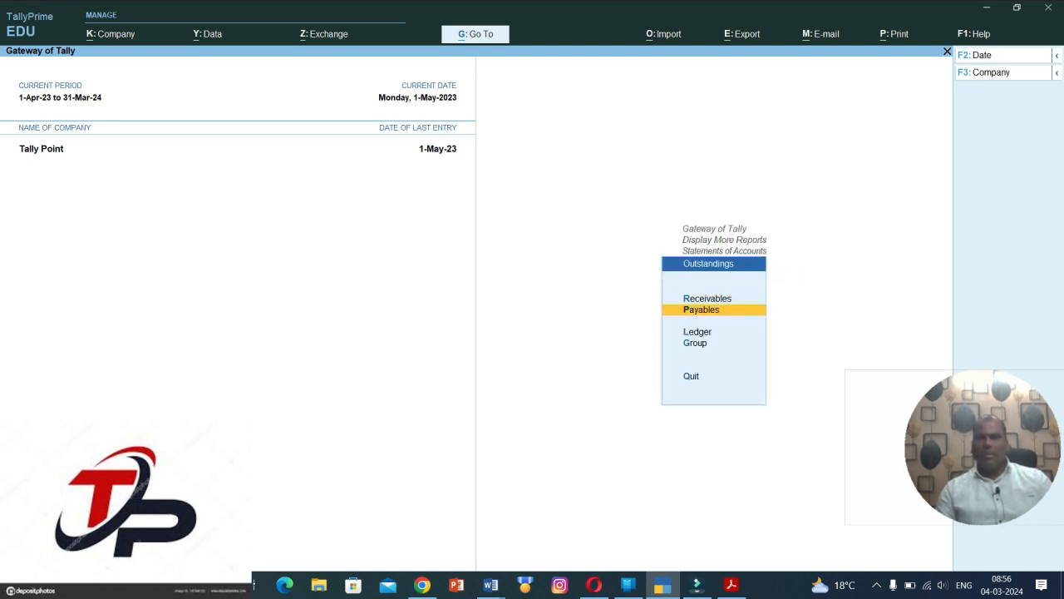
pyautogui.press('Up')
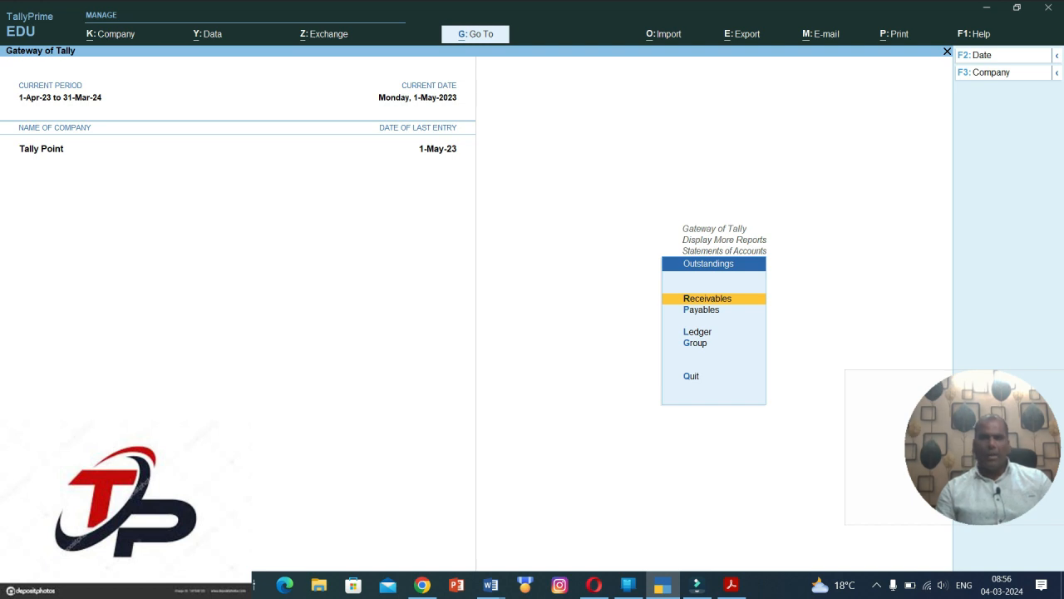
pyautogui.press('Escape')
pyautogui.press('Escape')
pyautogui.press('Escape')
pyautogui.press('Escape')
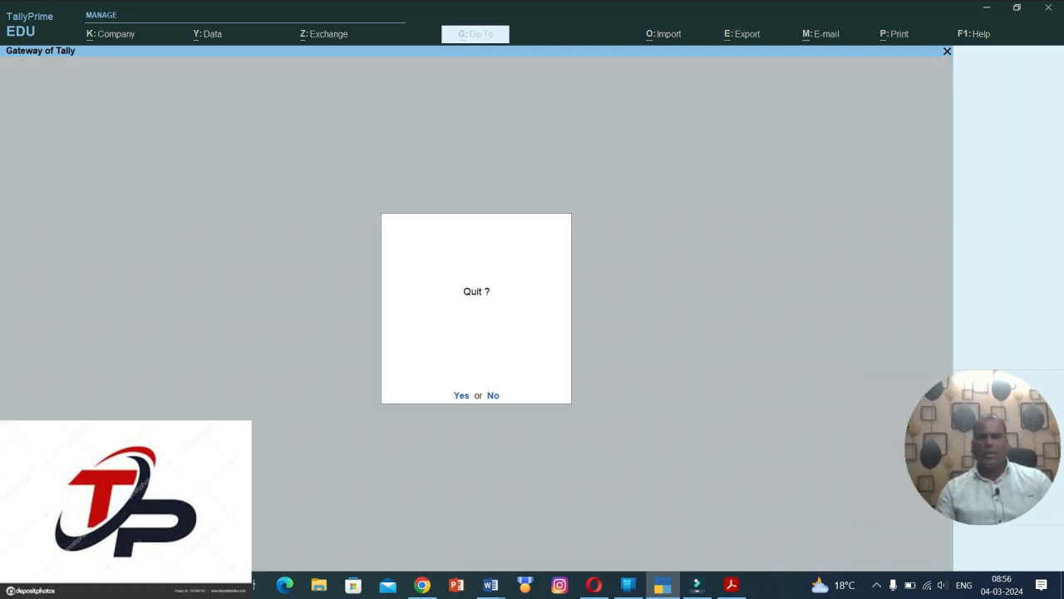
pyautogui.press('Escape')
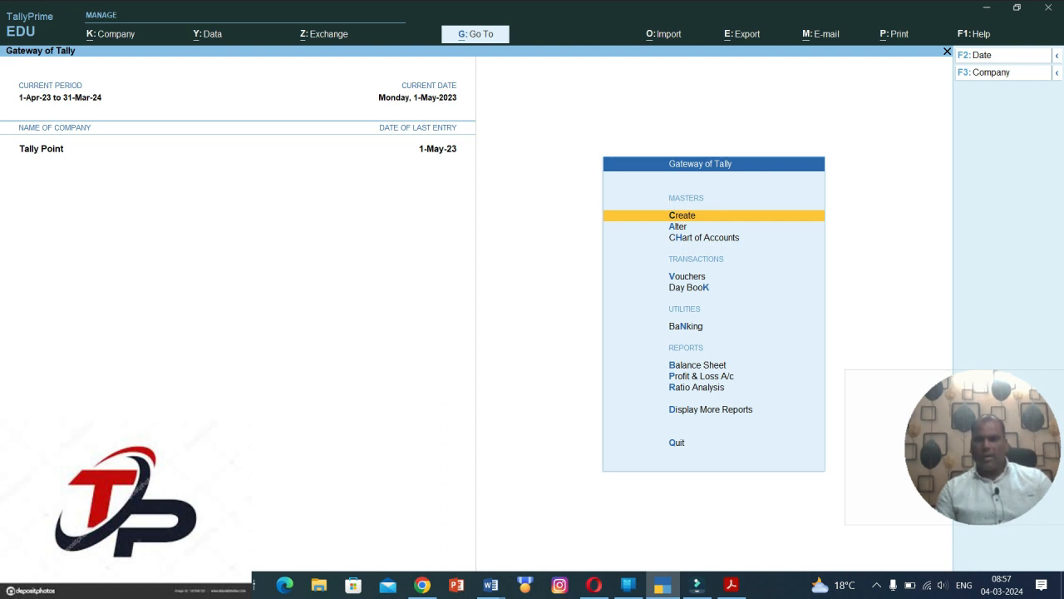
# Open the Bills Receivable report from the Outstandings statements of accounts.
pyautogui.press('d')
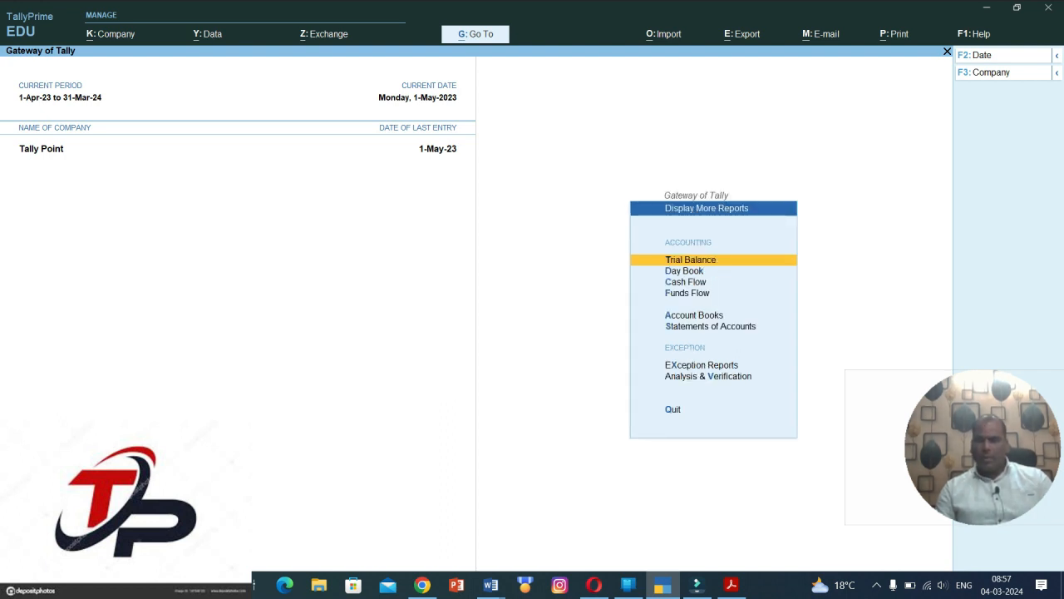
pyautogui.press('s')
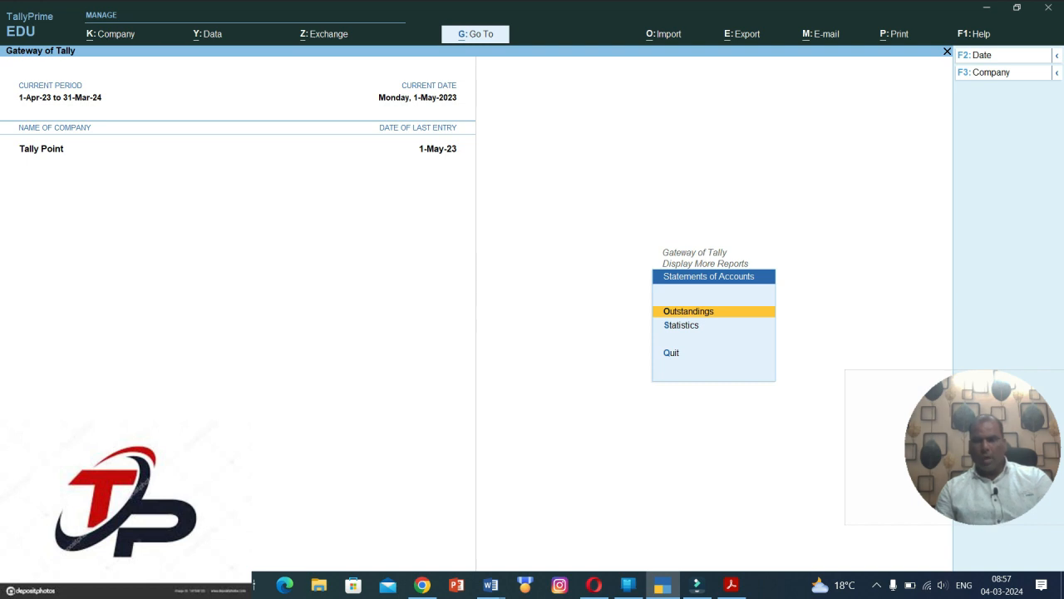
pyautogui.press('o')
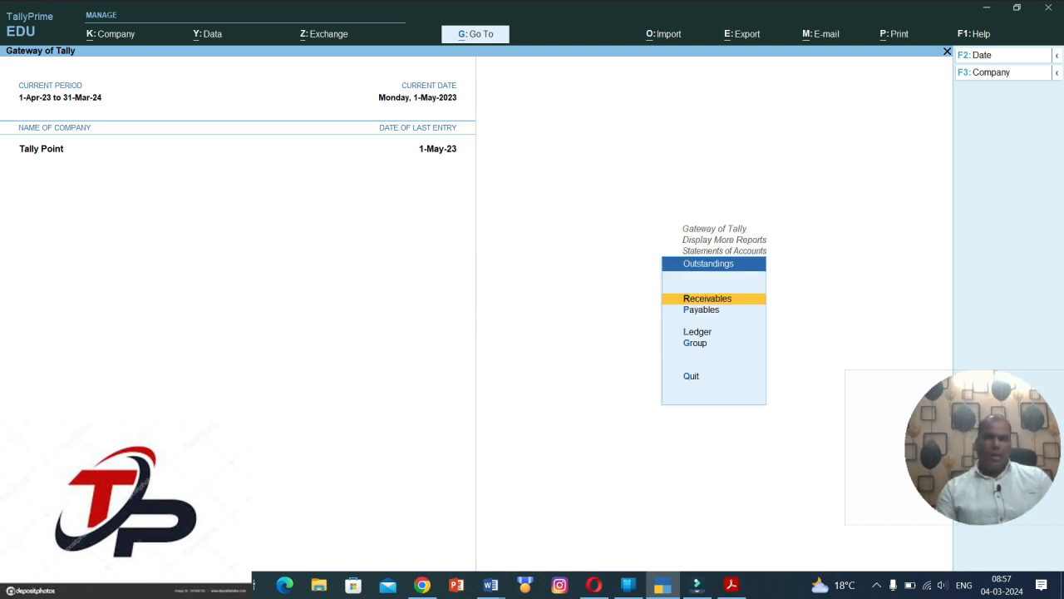
pyautogui.press('Return')
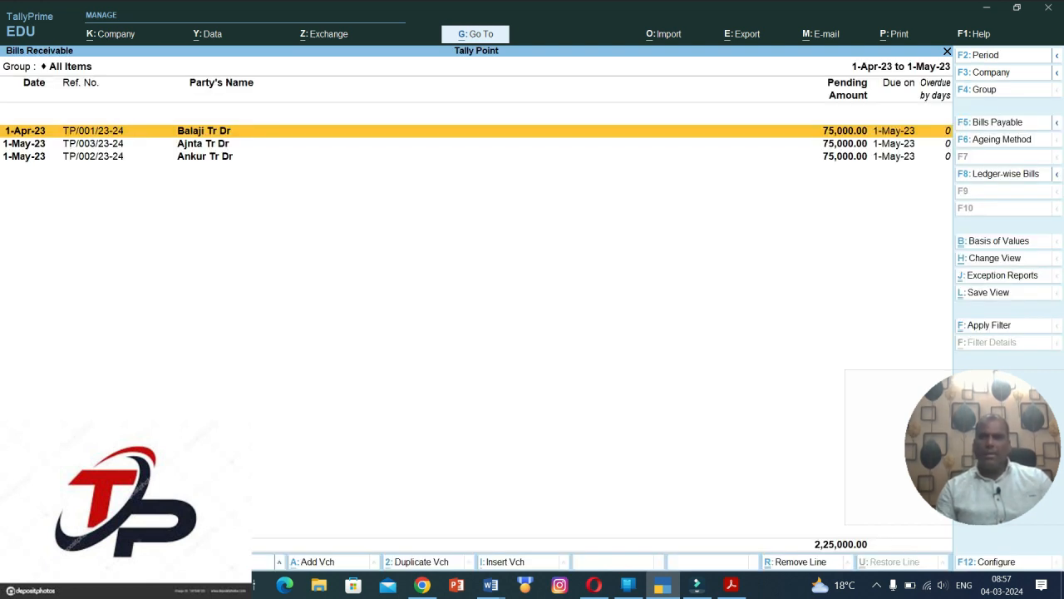
# Extend the Bills Receivable period to end on 1-Jun-23, keeping the 1-4-2023 start date, to show the overdue days.
pyautogui.press('alt')
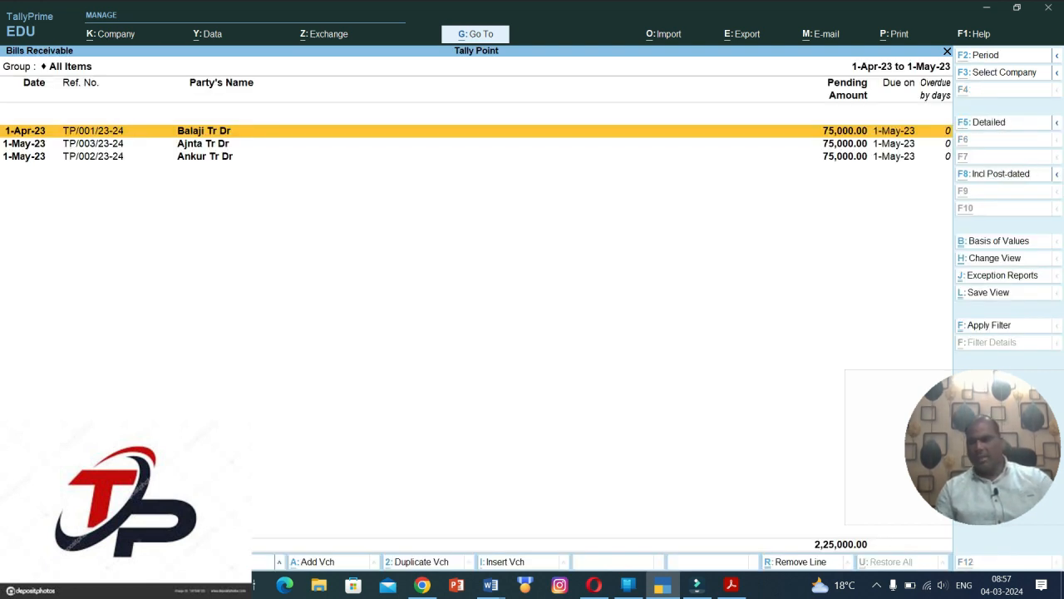
pyautogui.press('F2')
pyautogui.press('Return')
pyautogui.write('1')
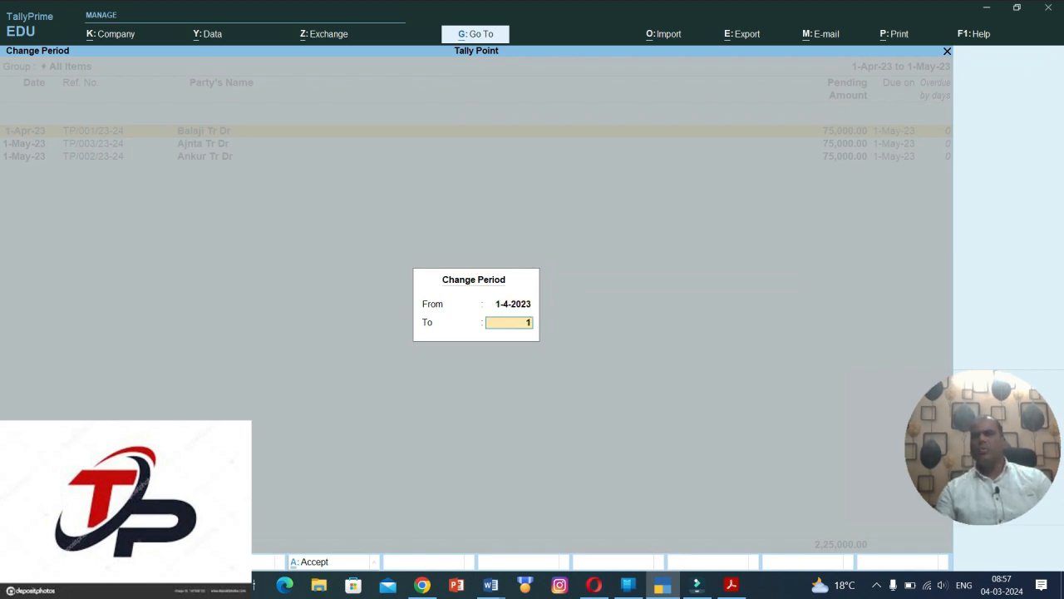
pyautogui.write('-6')
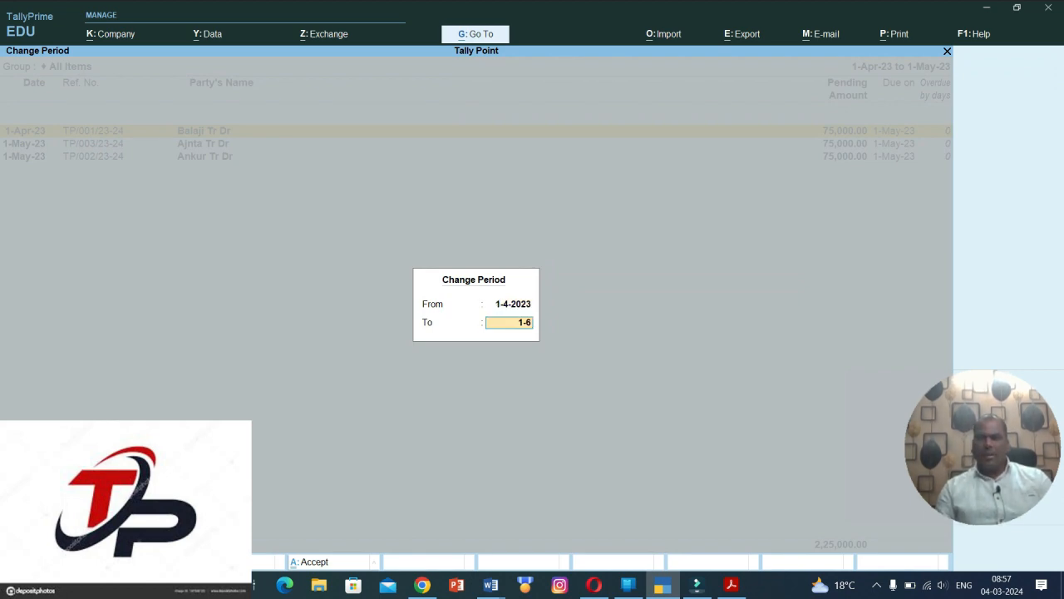
pyautogui.press('Return')
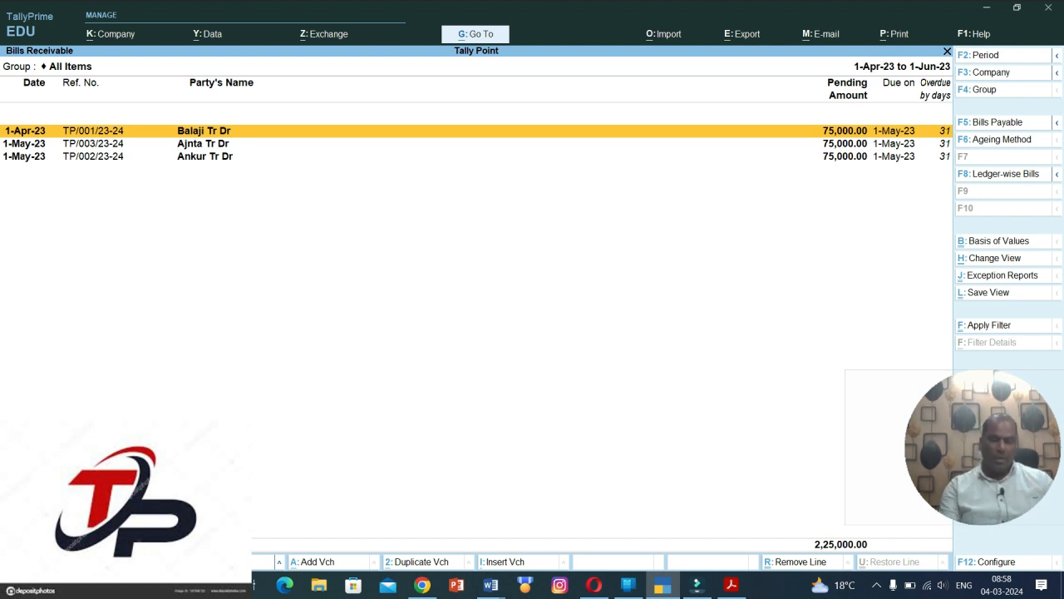
# Preview the Bills Receivable report for printing, zoom in to read it, and close the print dialog without printing.
pyautogui.hotkey('alt', 'p')
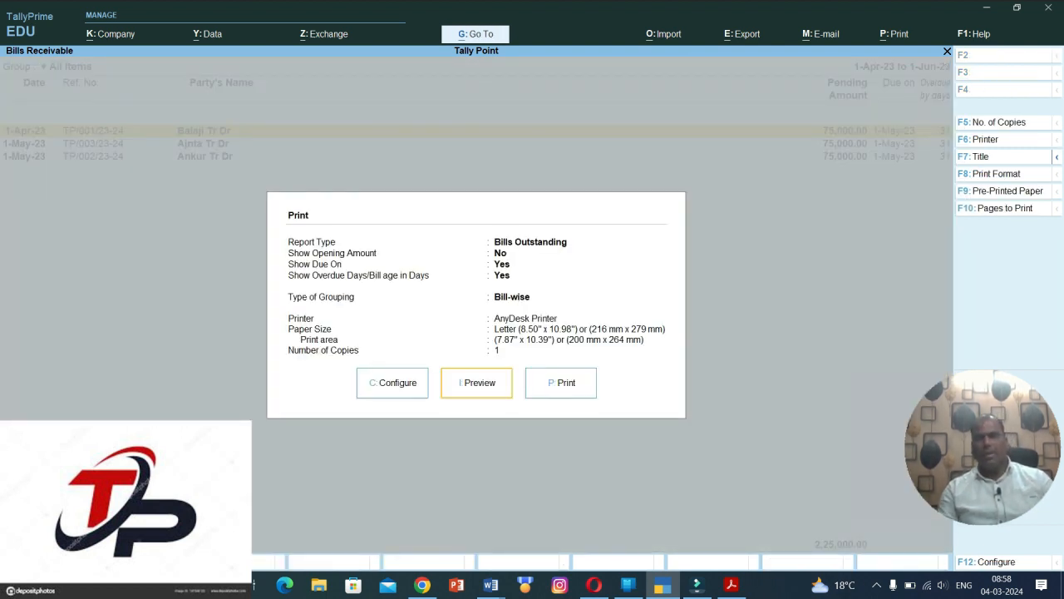
pyautogui.press('i')
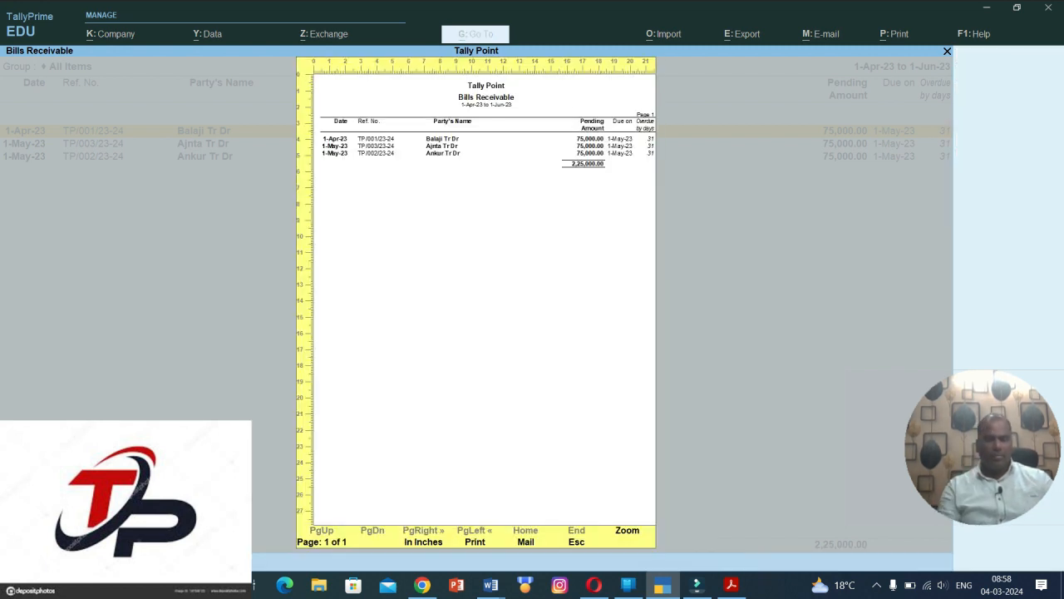
pyautogui.press('Return')
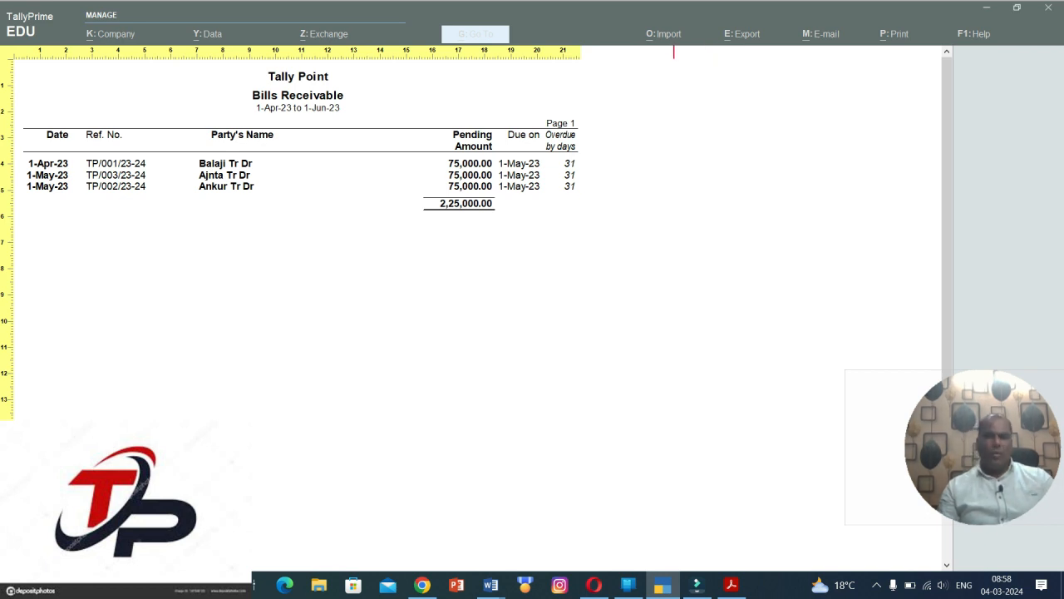
pyautogui.press('Return')
pyautogui.press('Escape')
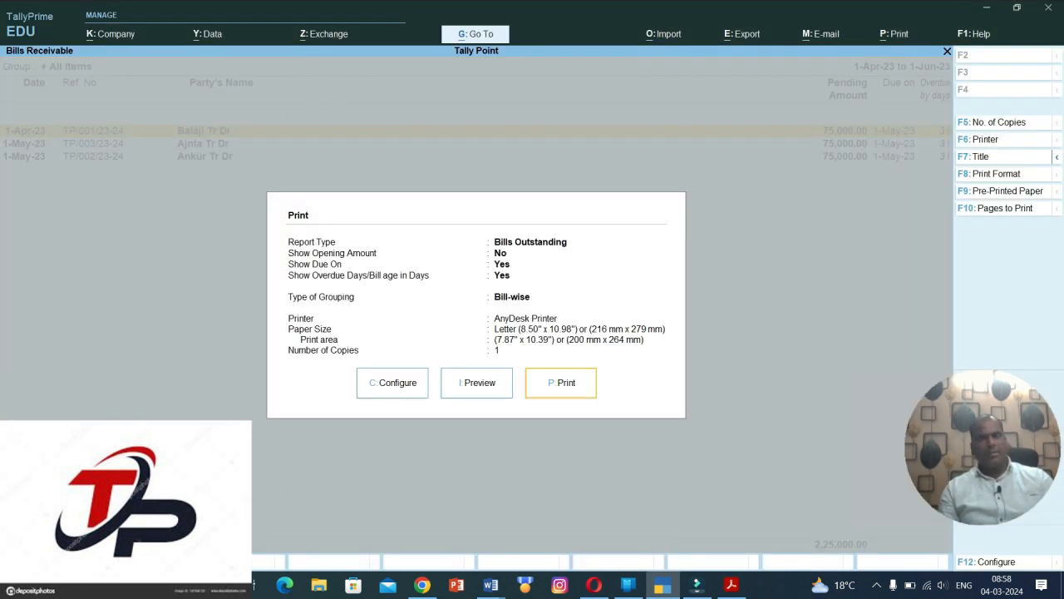
pyautogui.press('Escape')
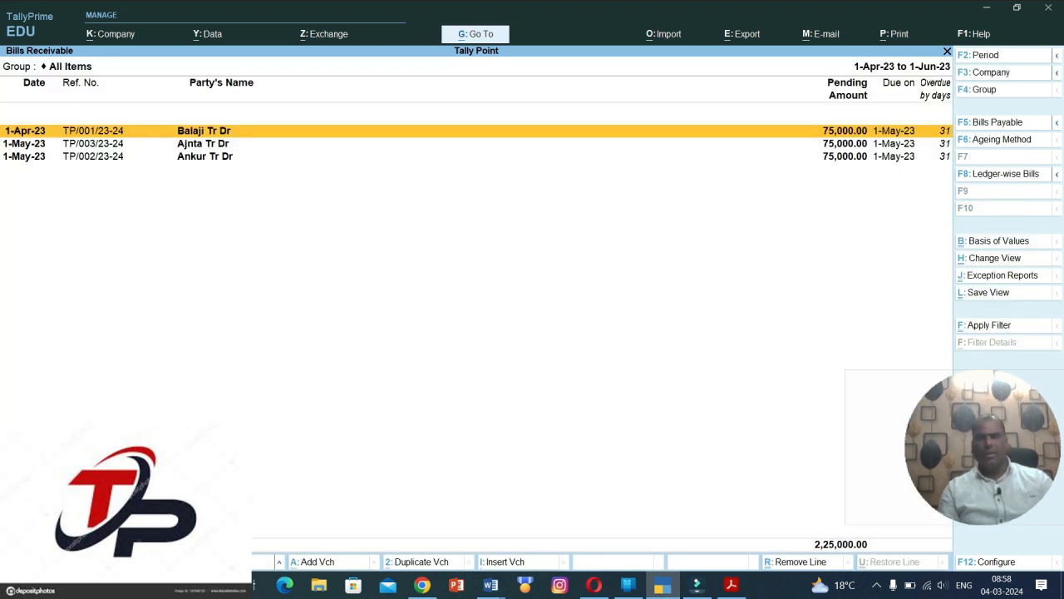
# Close Bills Receivable and open the Bills Payable report to view the pending supplier bills.
pyautogui.press('Escape')
pyautogui.press('Down')
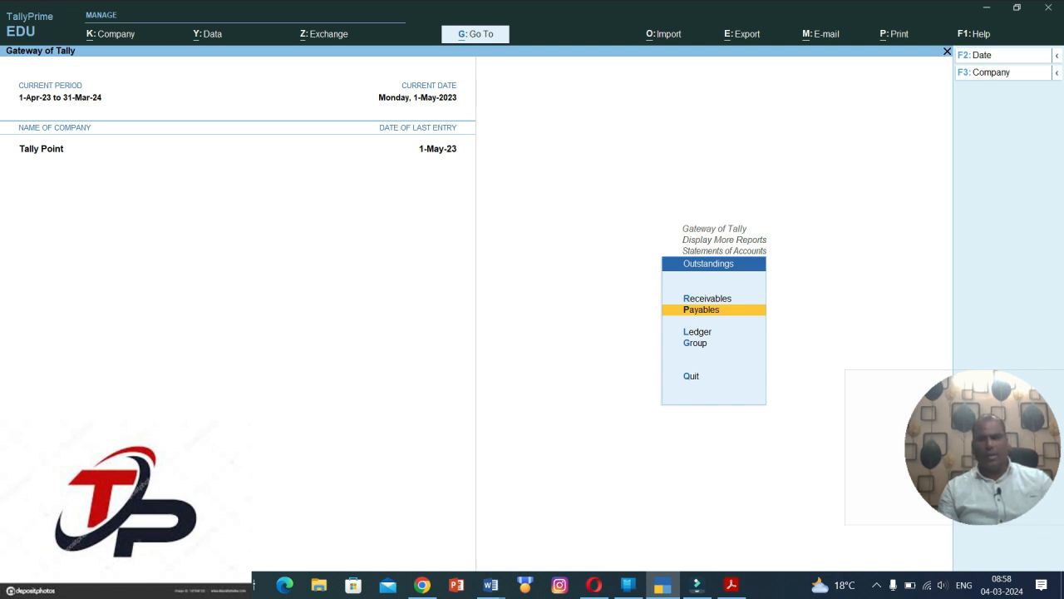
pyautogui.press('Return')
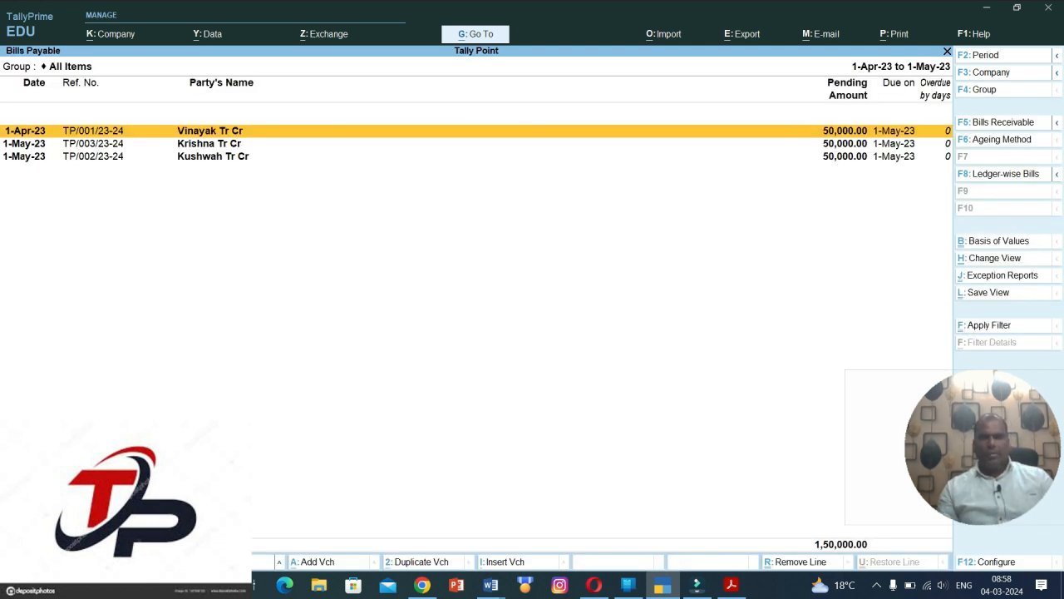
pyautogui.press('F2')
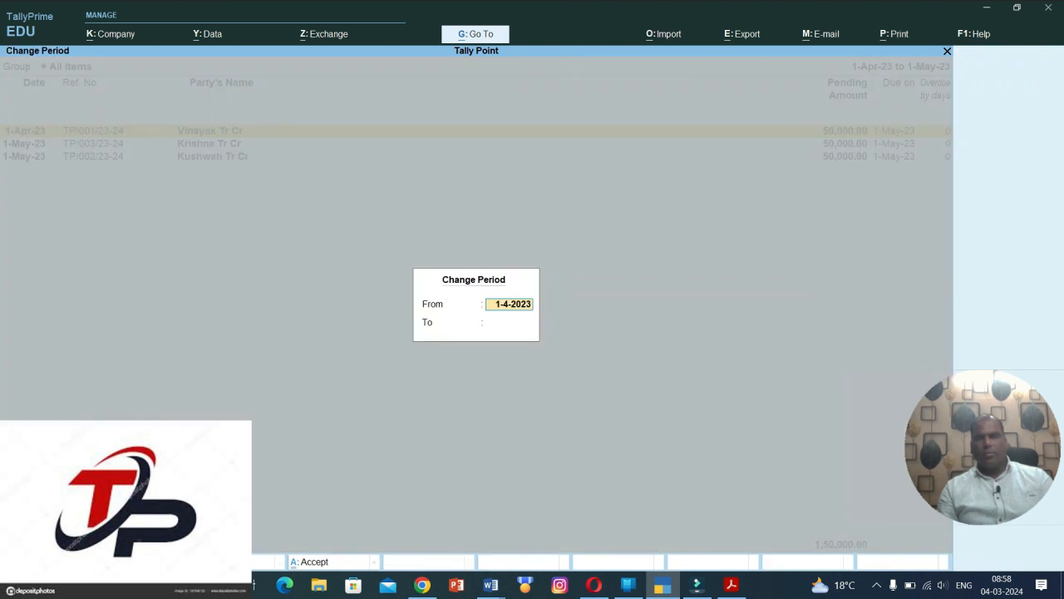
pyautogui.press('Return')
pyautogui.press('Escape')
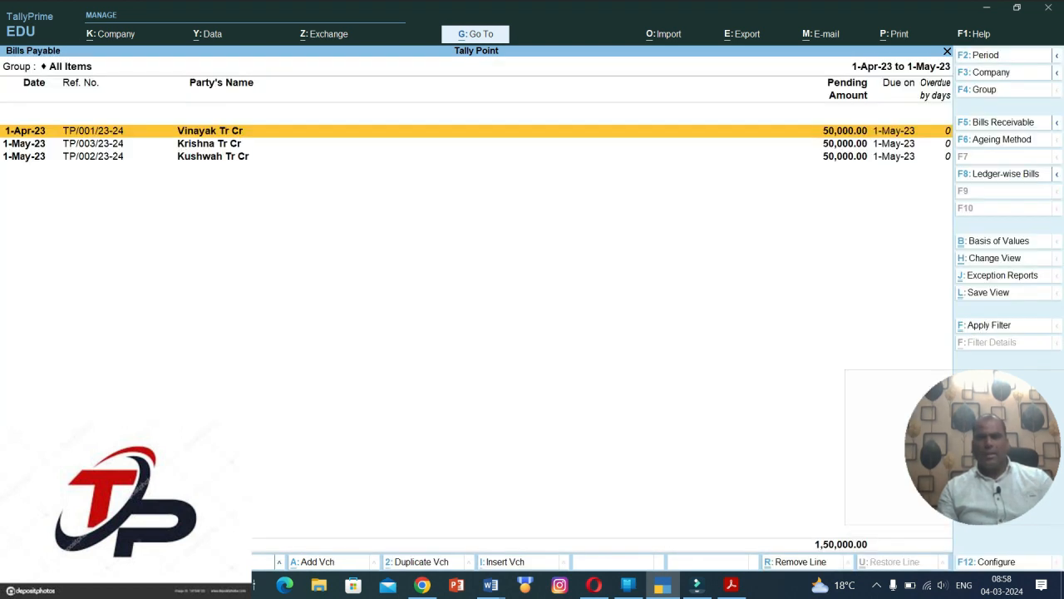
# Reopen the Bills Payable report and set its period from 1-Apr-23 to 1-Jun-23.
pyautogui.press('Escape')
pyautogui.press('Return')
pyautogui.press('F2')
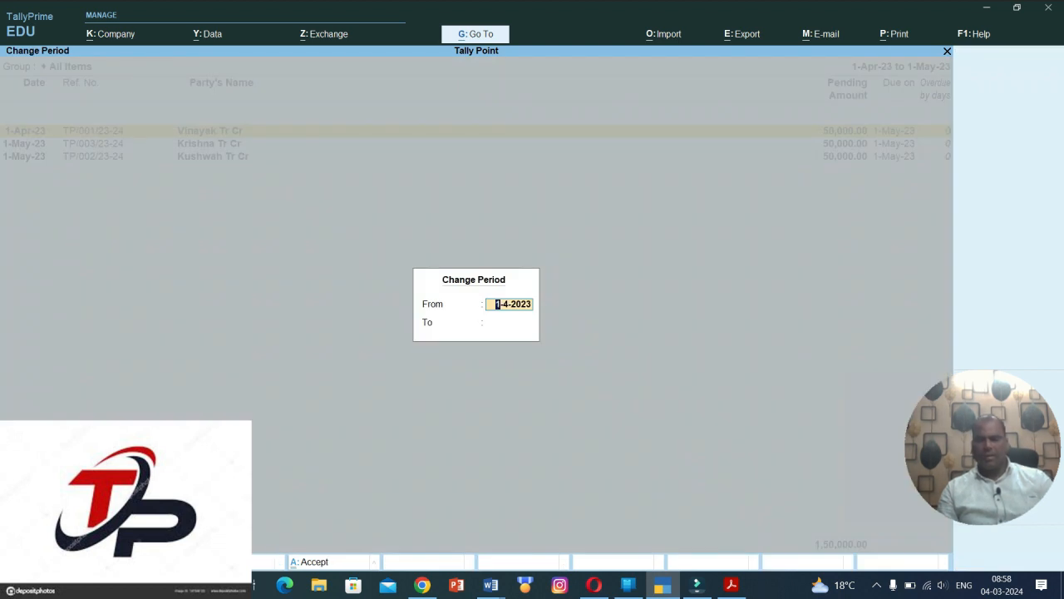
pyautogui.press('Return')
pyautogui.write('1-')
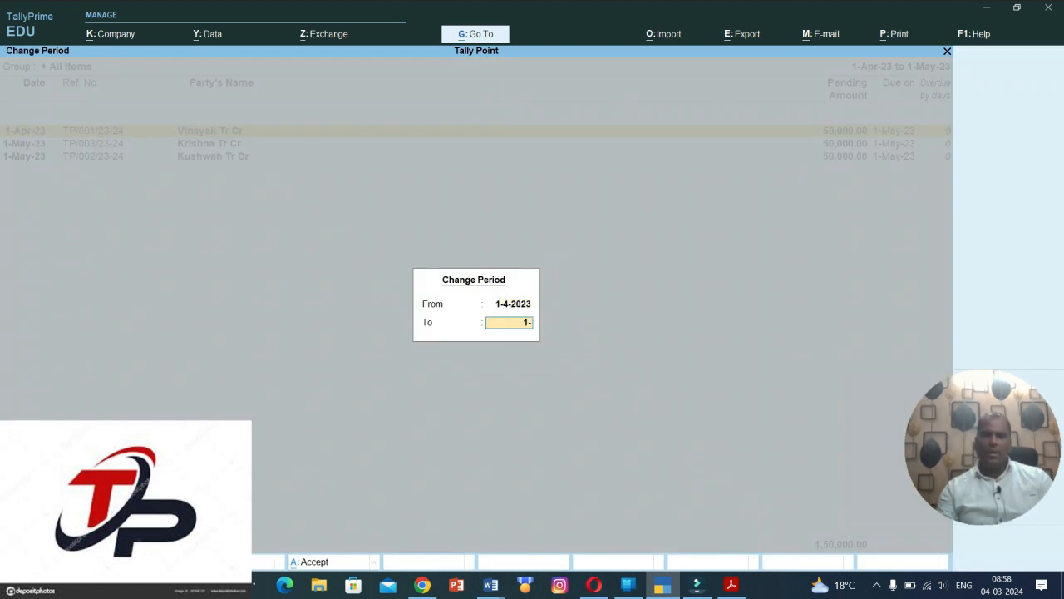
pyautogui.write('6')
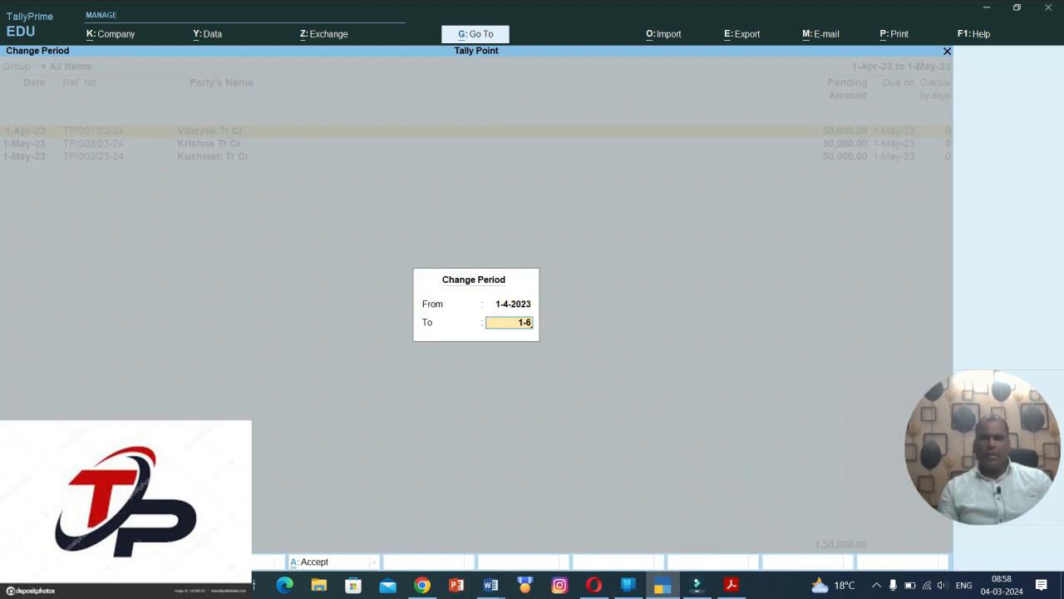
pyautogui.press('Return')
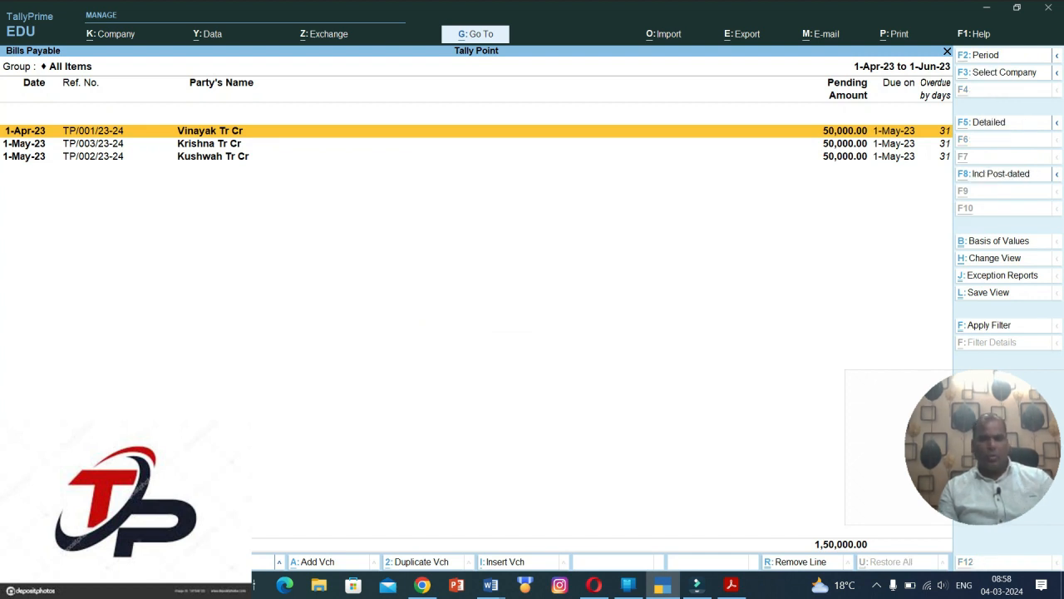
# Extend the Bills Payable period to end on 1-Jul-23, keeping the 1-4-2023 start date.
pyautogui.hotkey('alt', 'F2')
pyautogui.press('Return')
pyautogui.write('1-7')
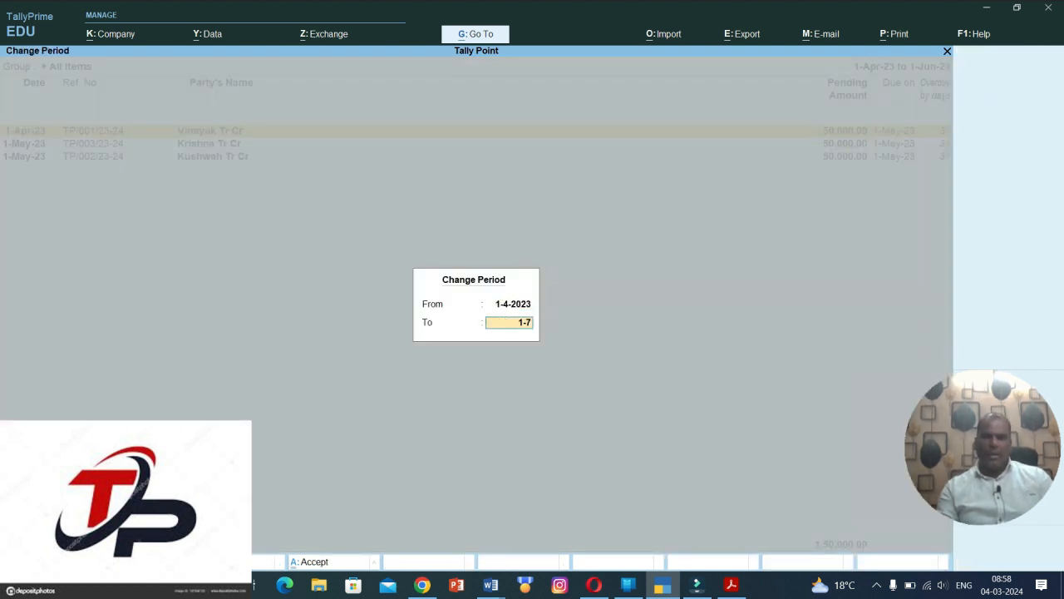
pyautogui.press('Return')
# Set the Bills Payable period to run from 1-Apr-23 to 1-Aug-23.
pyautogui.hotkey('alt', 'F2')
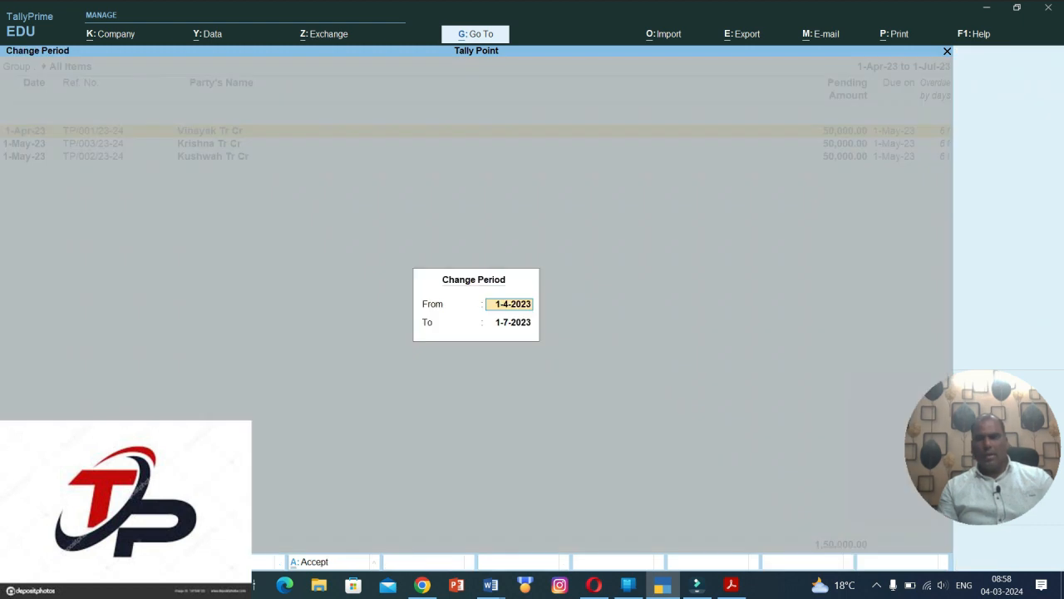
pyautogui.write('1-4')
pyautogui.press('Return')
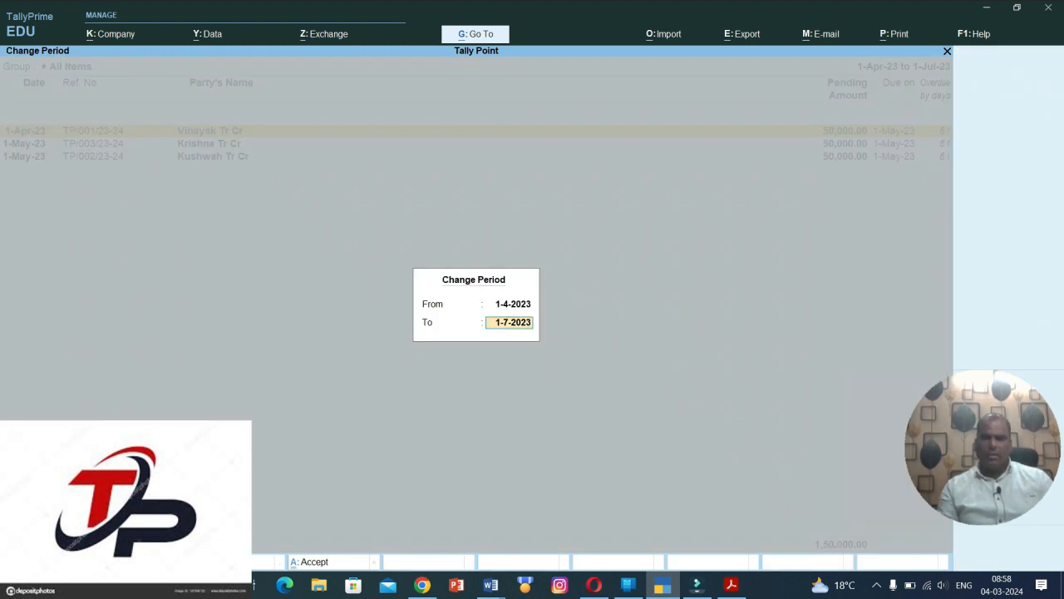
pyautogui.write('1-8')
pyautogui.press('Return')
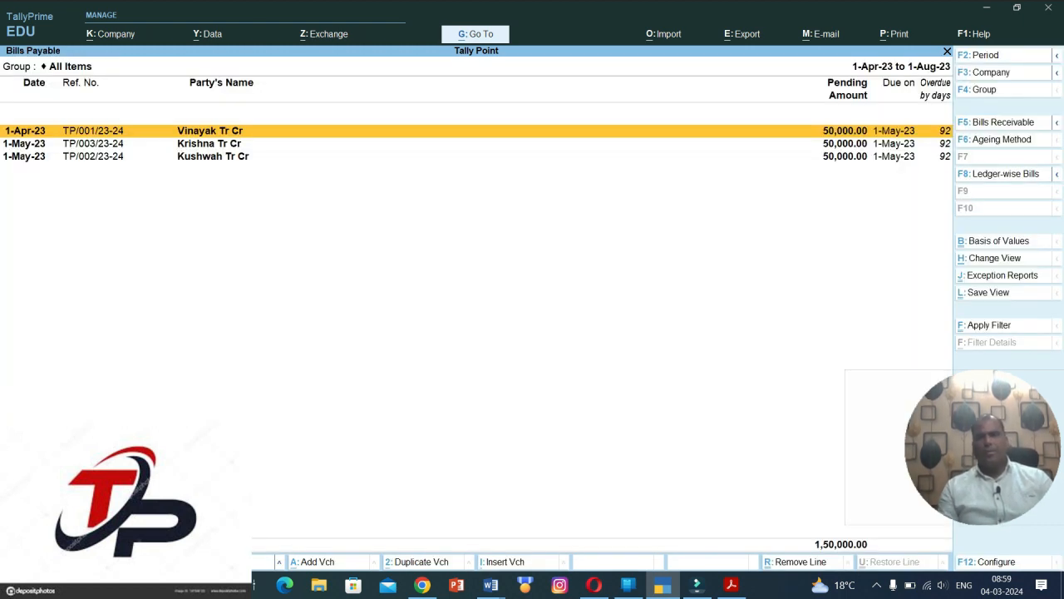
# Close Bills Payable and open the Bills Receivable report for the period 1-Apr-23 to 1-Jul-23.
pyautogui.press('Escape')
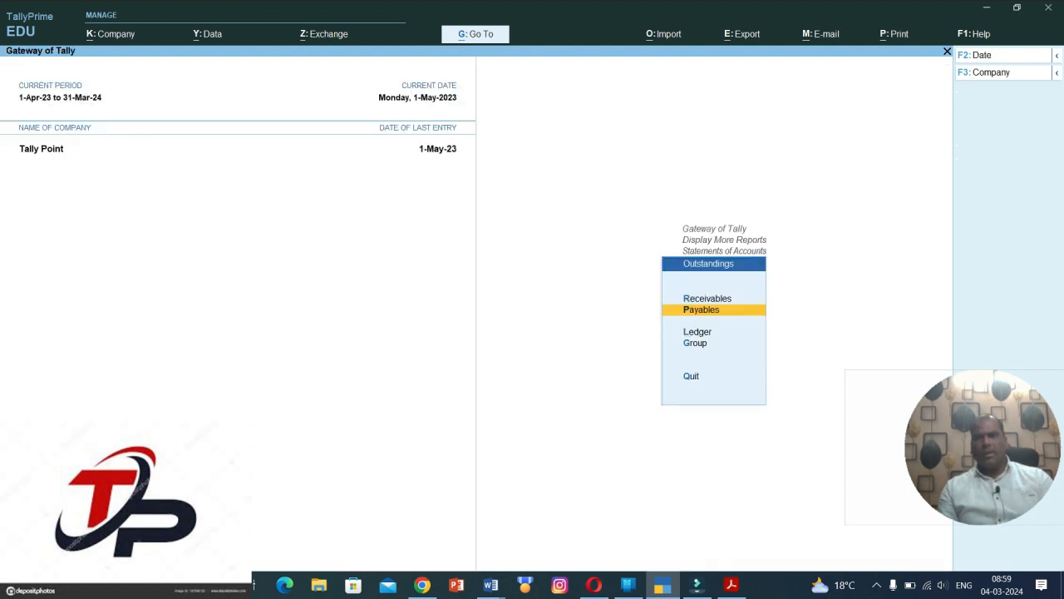
pyautogui.press('Up')
pyautogui.press('Return')
pyautogui.press('F2')
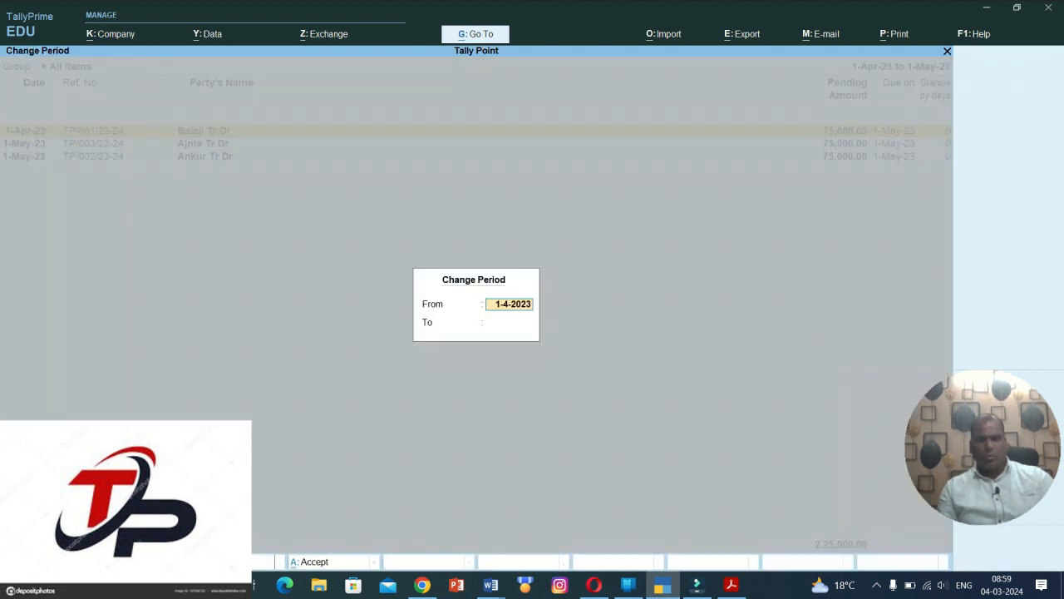
pyautogui.press('Return')
pyautogui.write('1-7')
pyautogui.press('Return')
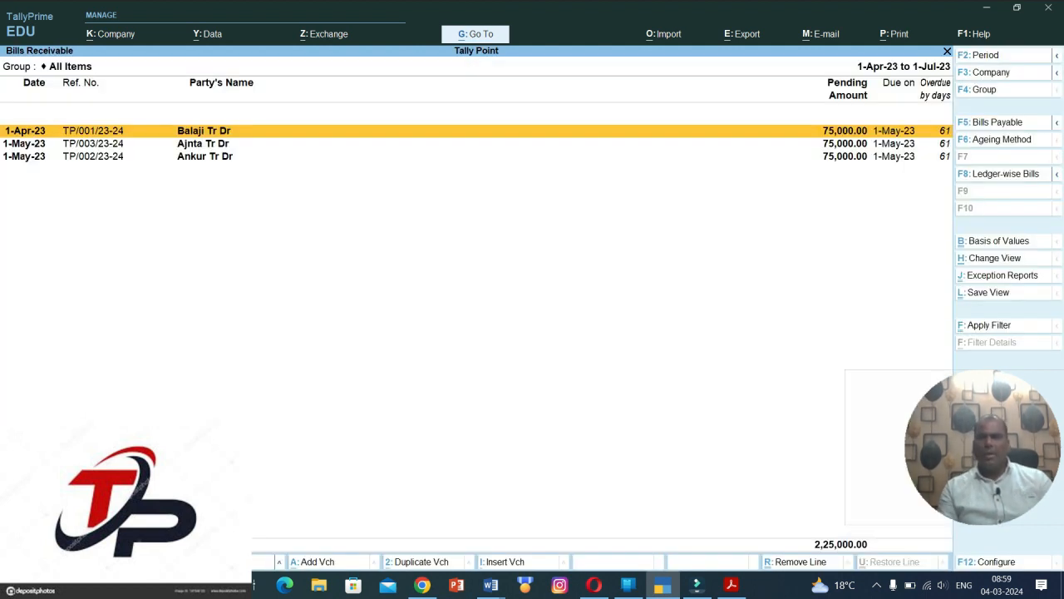
# Extend the Bills Receivable period to end on 1-Aug-23, keeping the 1-4-2023 start date.
pyautogui.press('F2')
pyautogui.press('Return')
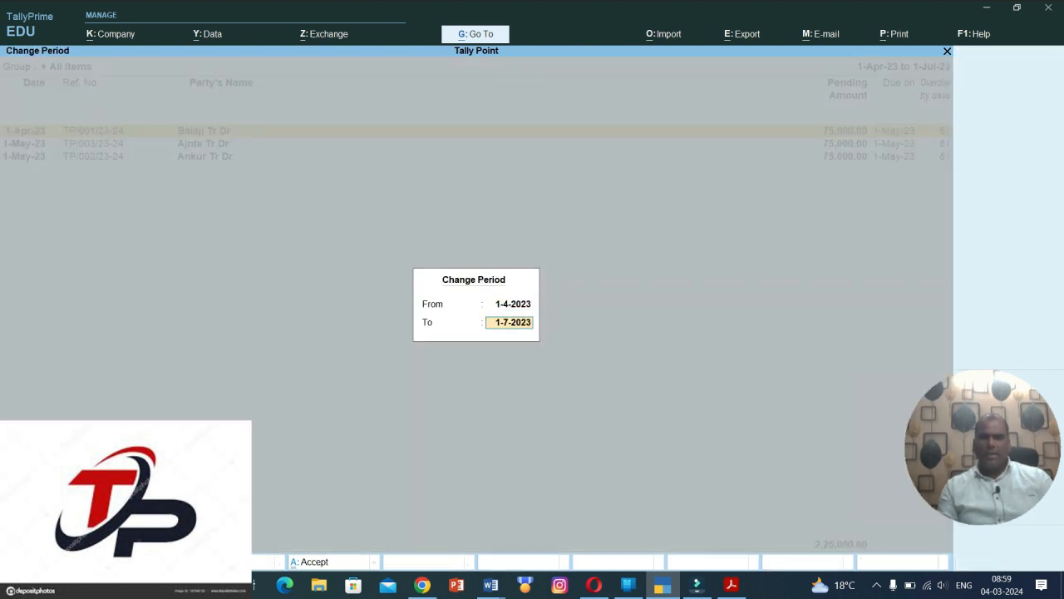
pyautogui.write('1-8')
pyautogui.press('Return')
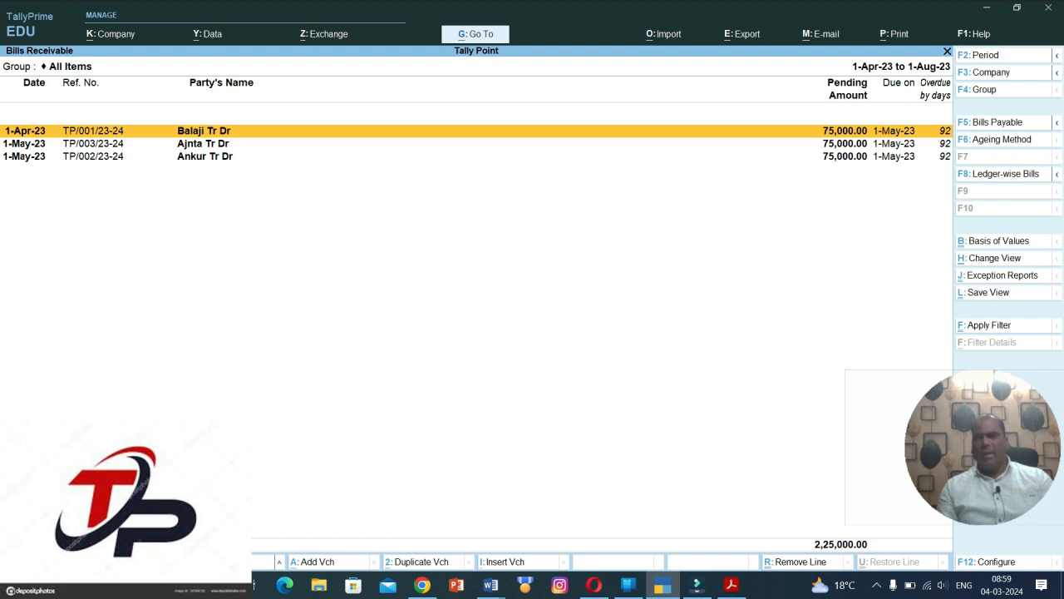
# Close Bills Receivable, leave the Outstandings statements, and go to the Exception Reports list.
pyautogui.press('Escape')
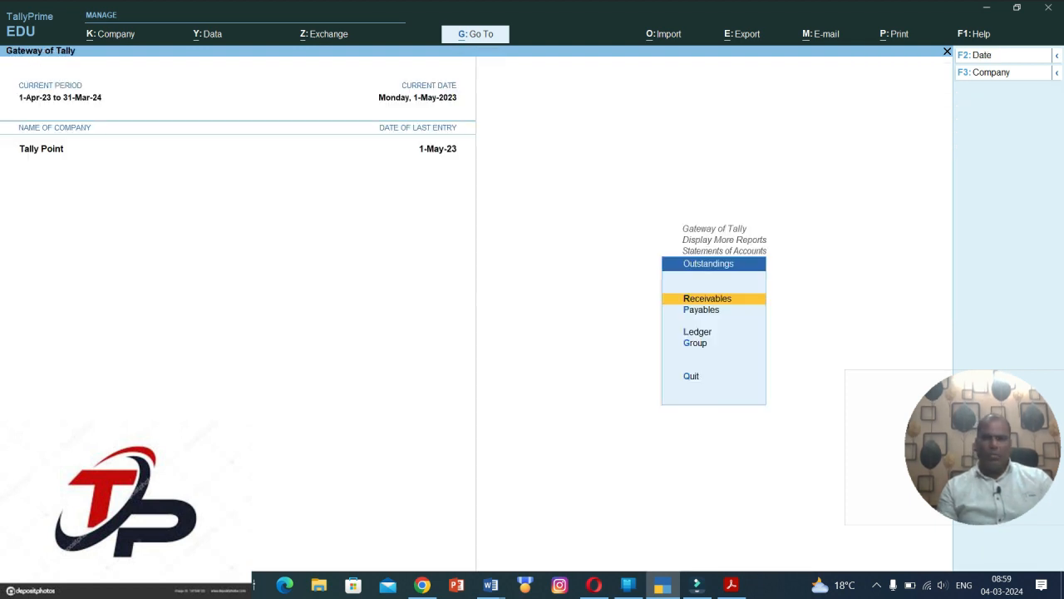
pyautogui.press('Escape')
pyautogui.press('Escape')
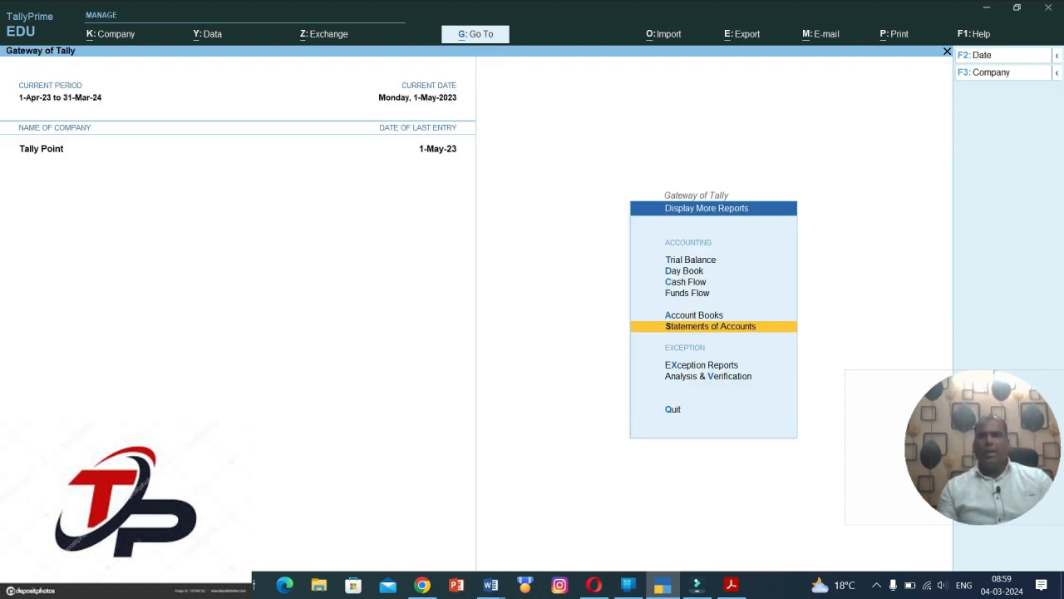
pyautogui.press('Escape')
pyautogui.press('Return')
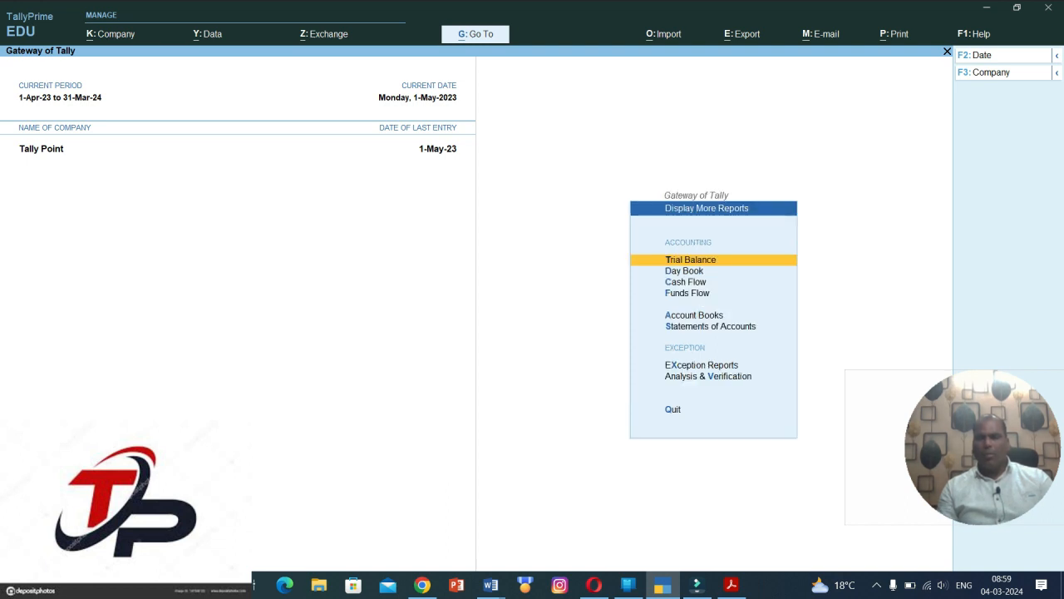
pyautogui.press('Up')
pyautogui.press('Up')
pyautogui.press('Up')
pyautogui.press('Return')
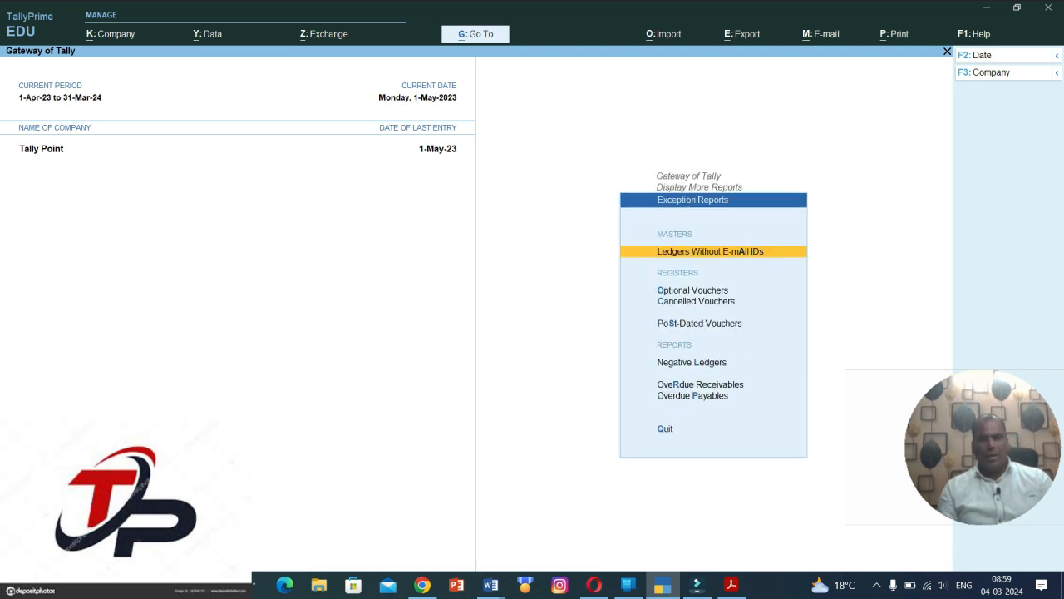
# View the Overdue Receivables and Overdue Payables exception reports briefly, closing each one.
pyautogui.press('Down')
pyautogui.press('Down')
pyautogui.press('Down')
pyautogui.press('Down')
pyautogui.press('Down')
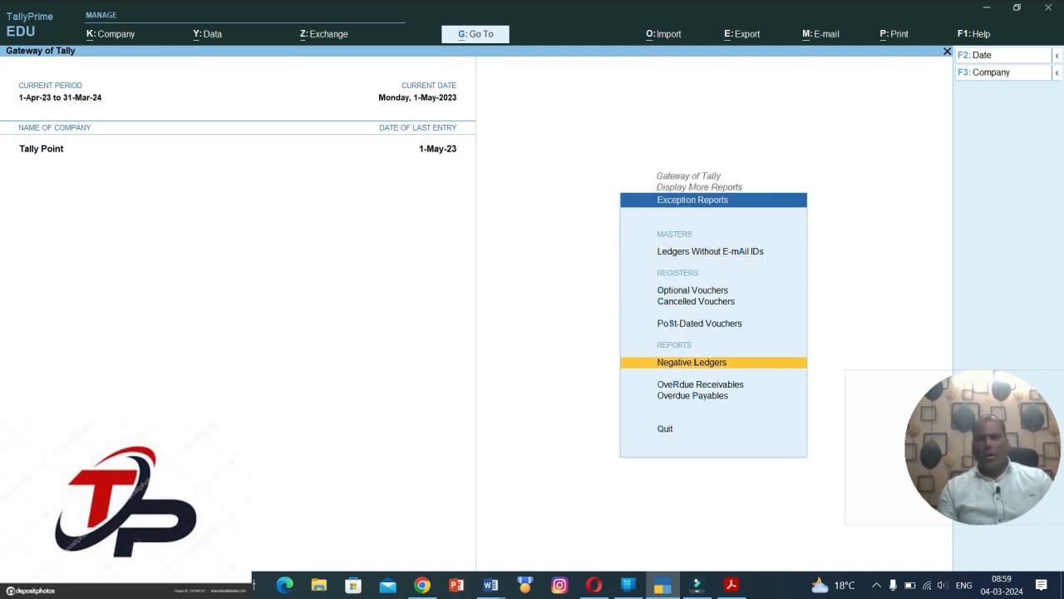
pyautogui.press('Return')
pyautogui.press('Escape')
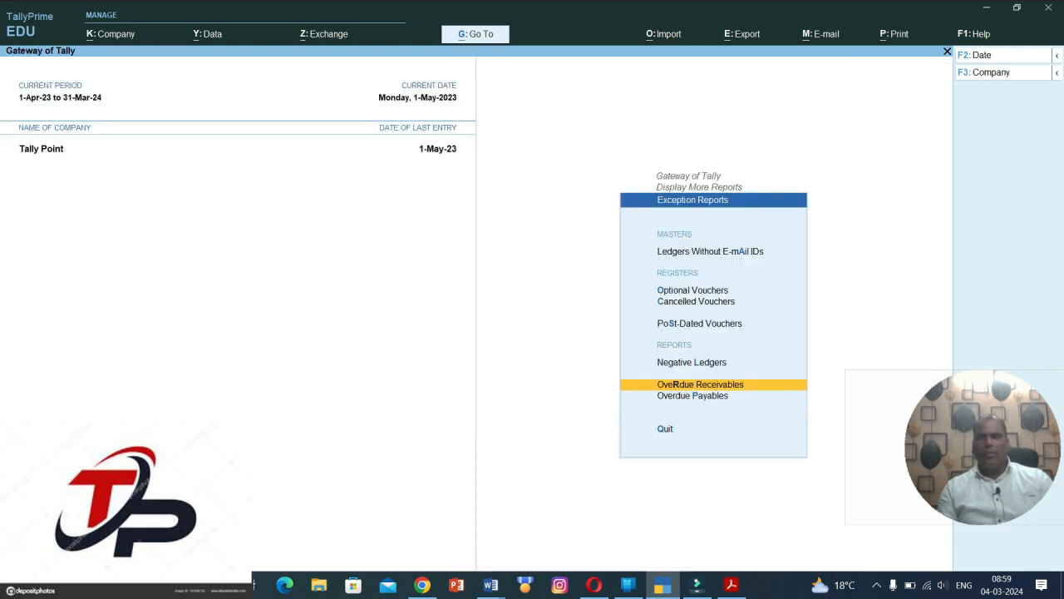
pyautogui.press('Down')
pyautogui.press('Return')
pyautogui.press('Escape')
# Open the Overdue Receivables report, set its period end to 1-Jul-23, and look through the listed bills.
pyautogui.press('Up')
pyautogui.press('Return')
pyautogui.press('F2')
pyautogui.press('Return')
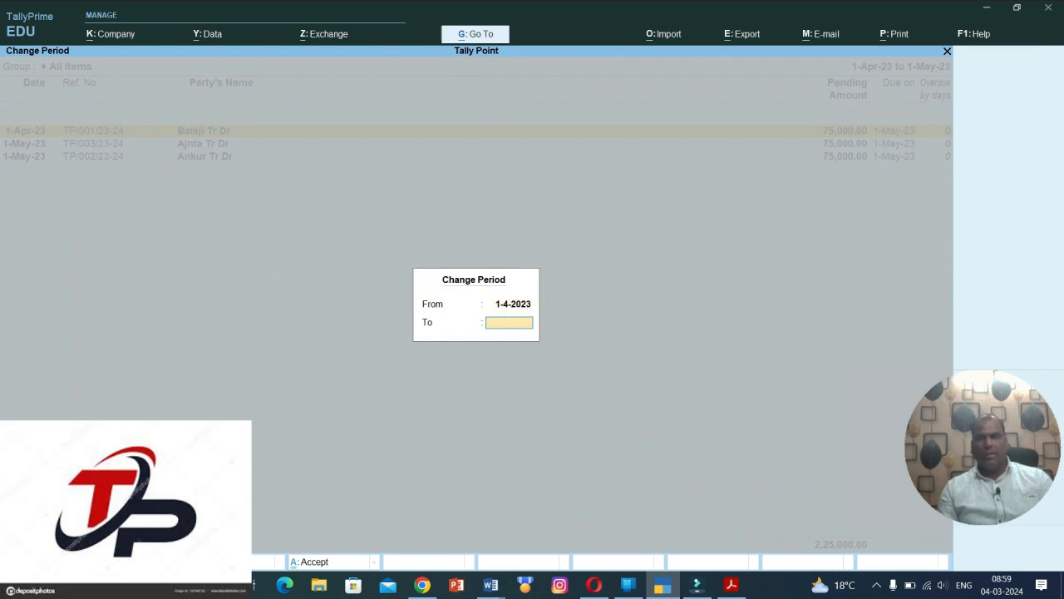
pyautogui.write('1-7')
pyautogui.press('Return')
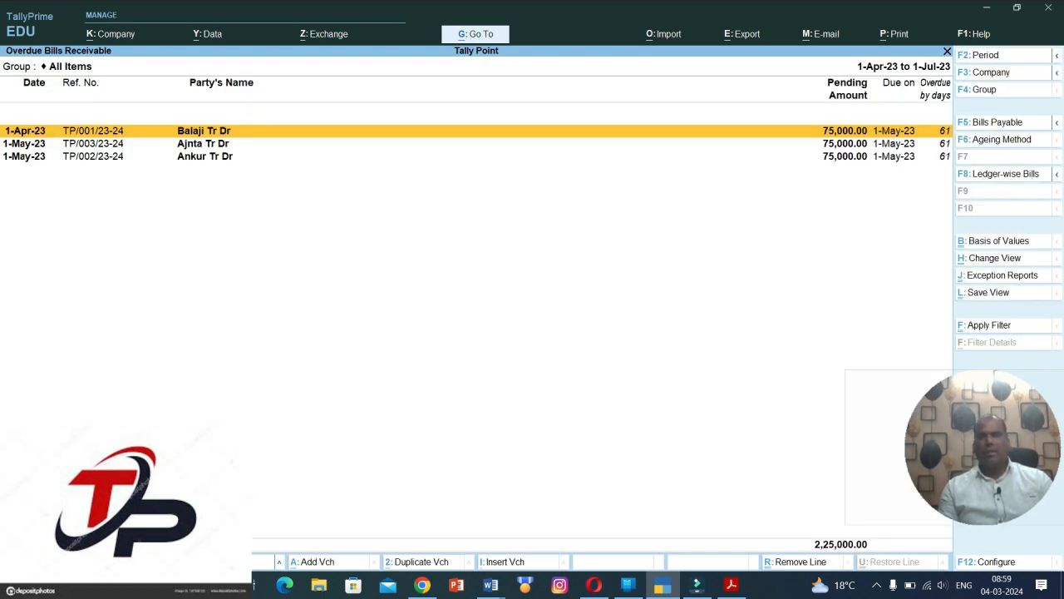
pyautogui.press('Down')
pyautogui.press('Down')
pyautogui.press('Up')
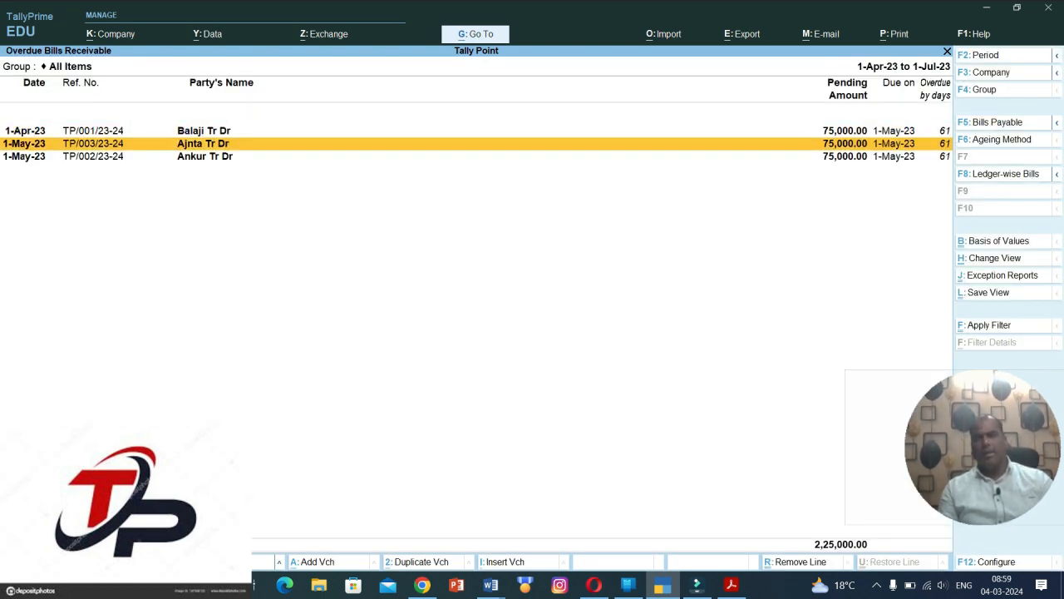
# Close Overdue Receivables and open the Overdue Payables report for the period 1-Apr-23 to 1-Aug-23.
pyautogui.press('Escape')
pyautogui.press('Down')
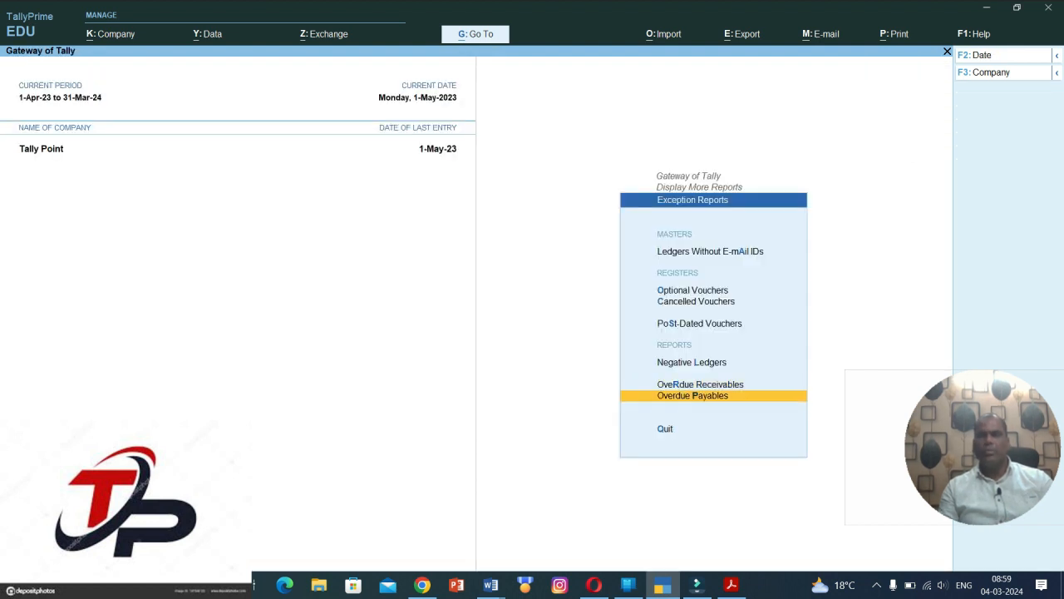
pyautogui.press('Return')
pyautogui.hotkey('alt', 'F2')
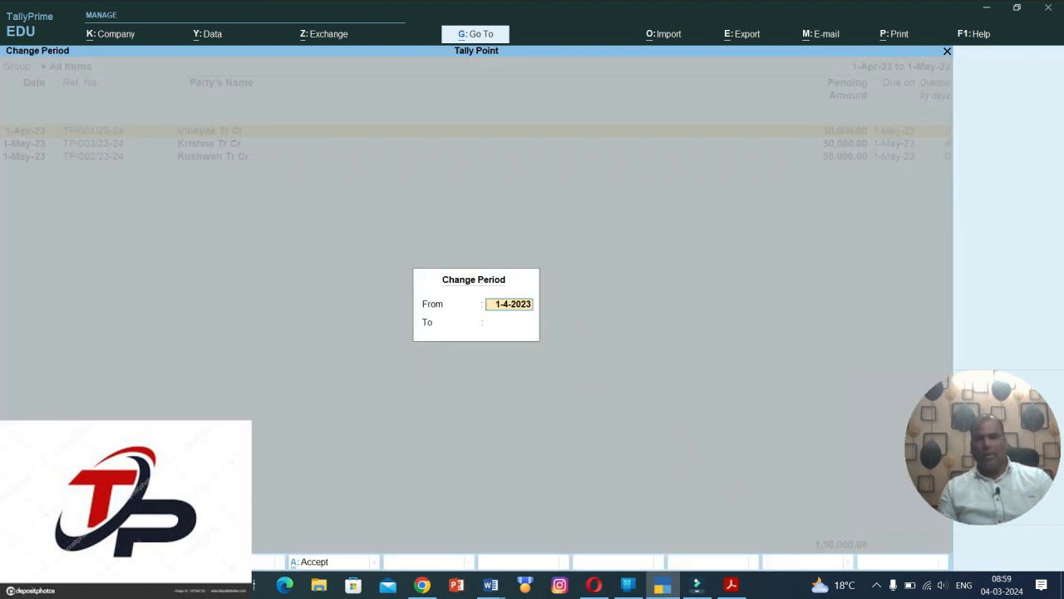
pyautogui.write('1-4')
pyautogui.press('Return')
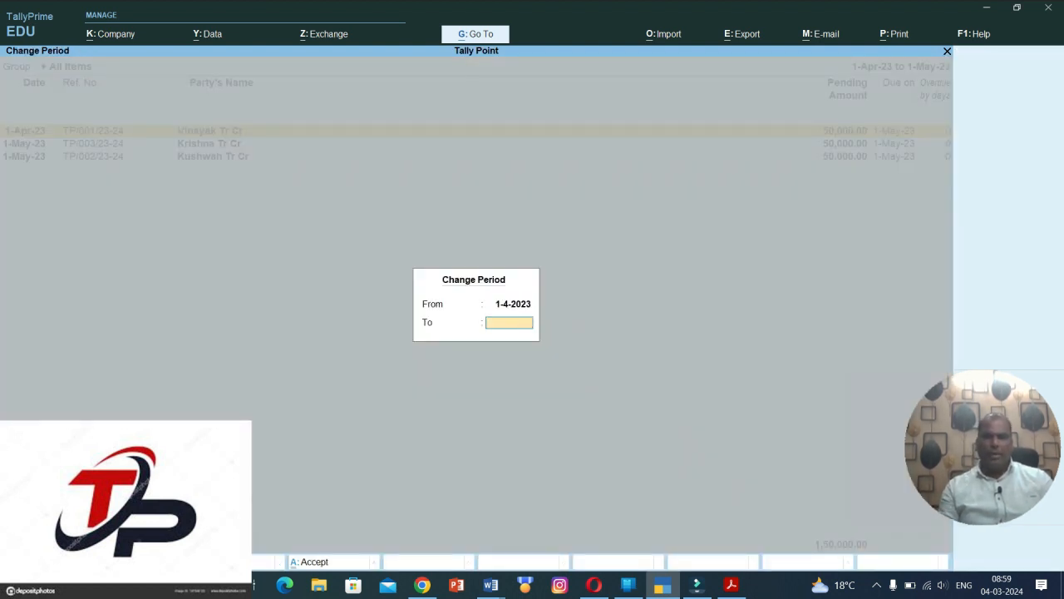
pyautogui.write('1-8')
pyautogui.press('Return')
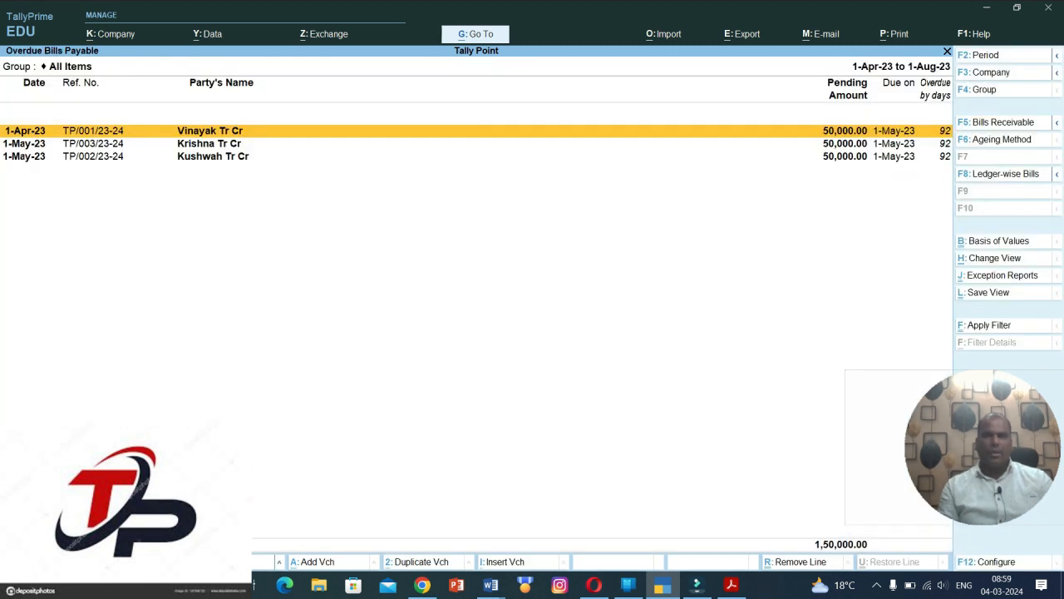
# Close Overdue Payables and leave the exception reports to return to the main Gateway of Tally.
pyautogui.press('Escape')
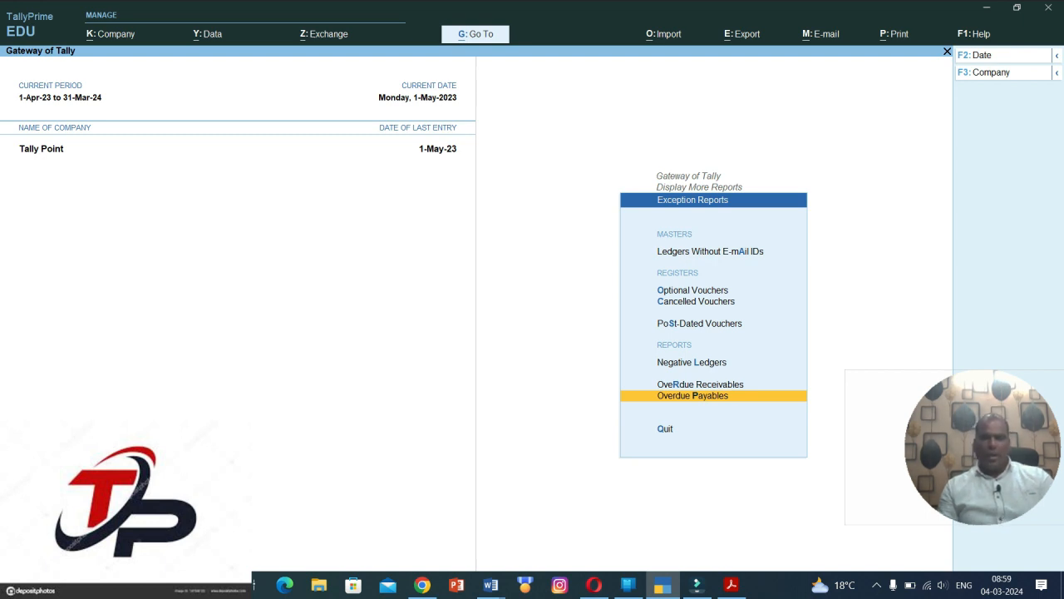
pyautogui.press('Escape')
pyautogui.press('Return')
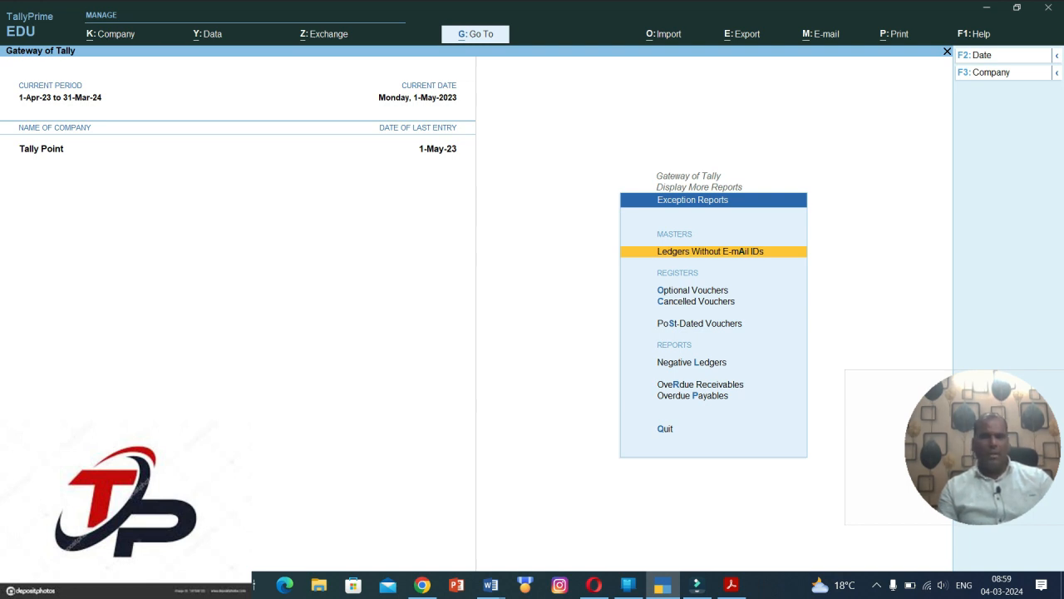
pyautogui.press('Escape')
pyautogui.press('Escape')
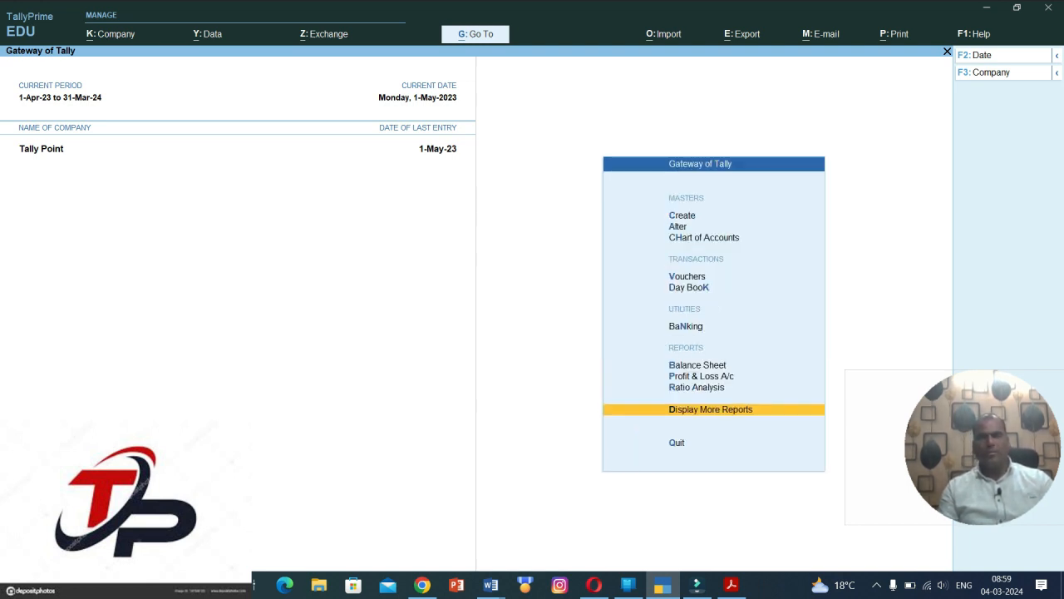